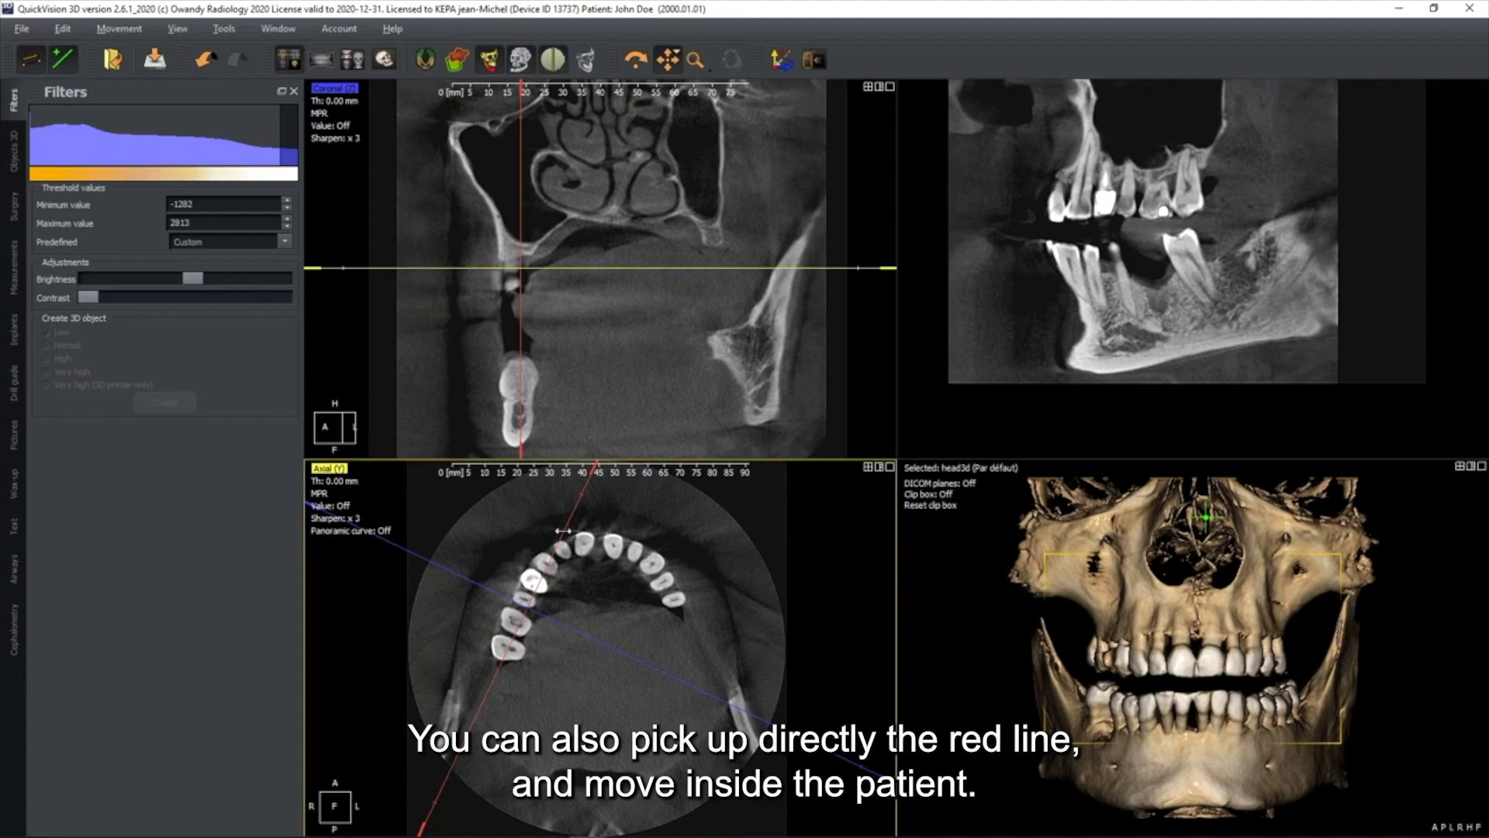
# Step: Inspect both sides of the jaw by aligning the sagittal plane with the teeth and bone on each side in the axial view
pyautogui.moveTo(568, 532); pyautogui.dragTo(556, 535)
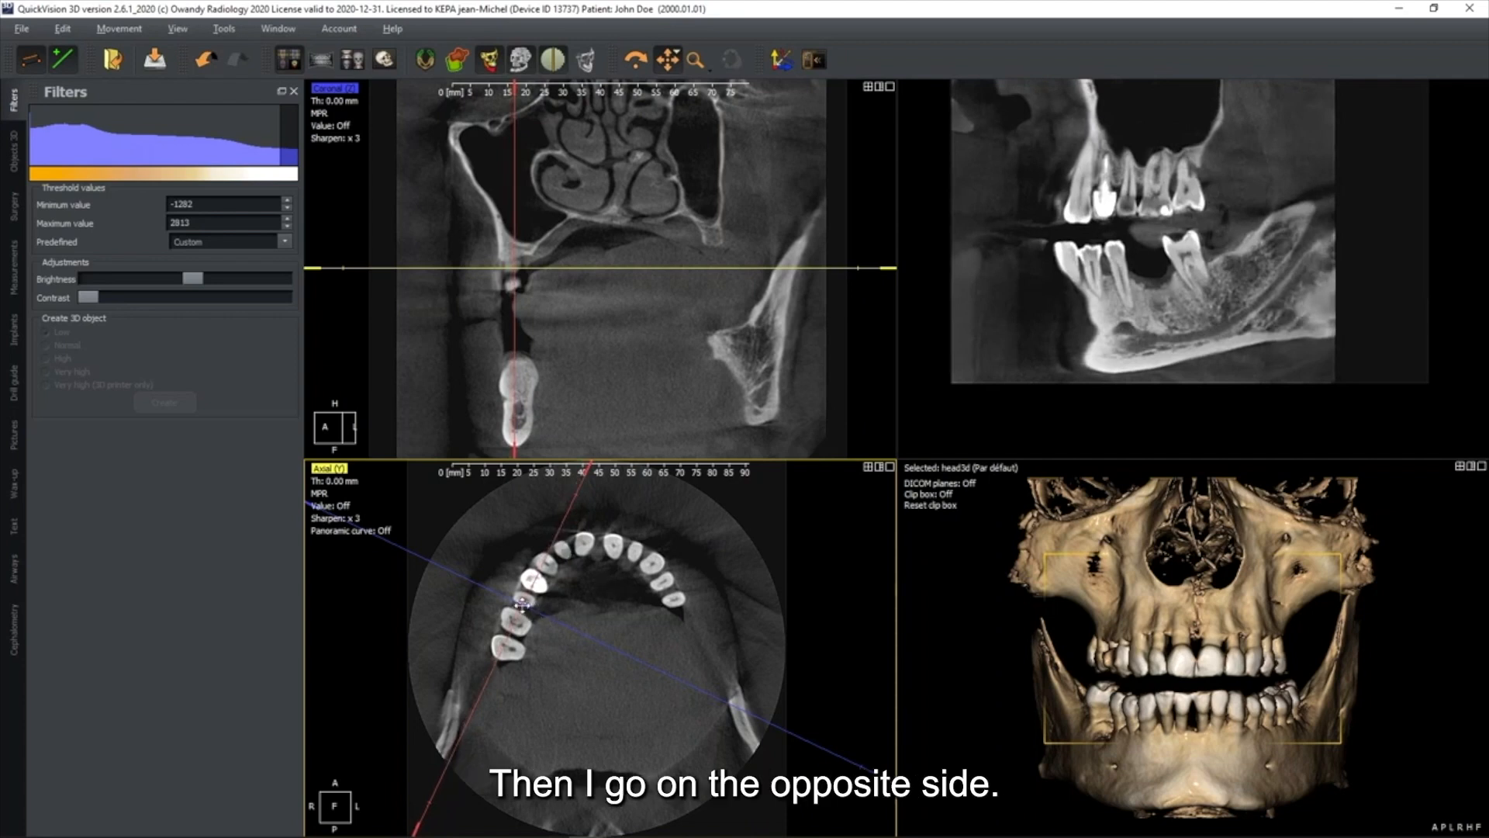
pyautogui.moveTo(632, 598); pyautogui.dragTo(671, 589)
pyautogui.moveTo(655, 484); pyautogui.dragTo(626, 488)
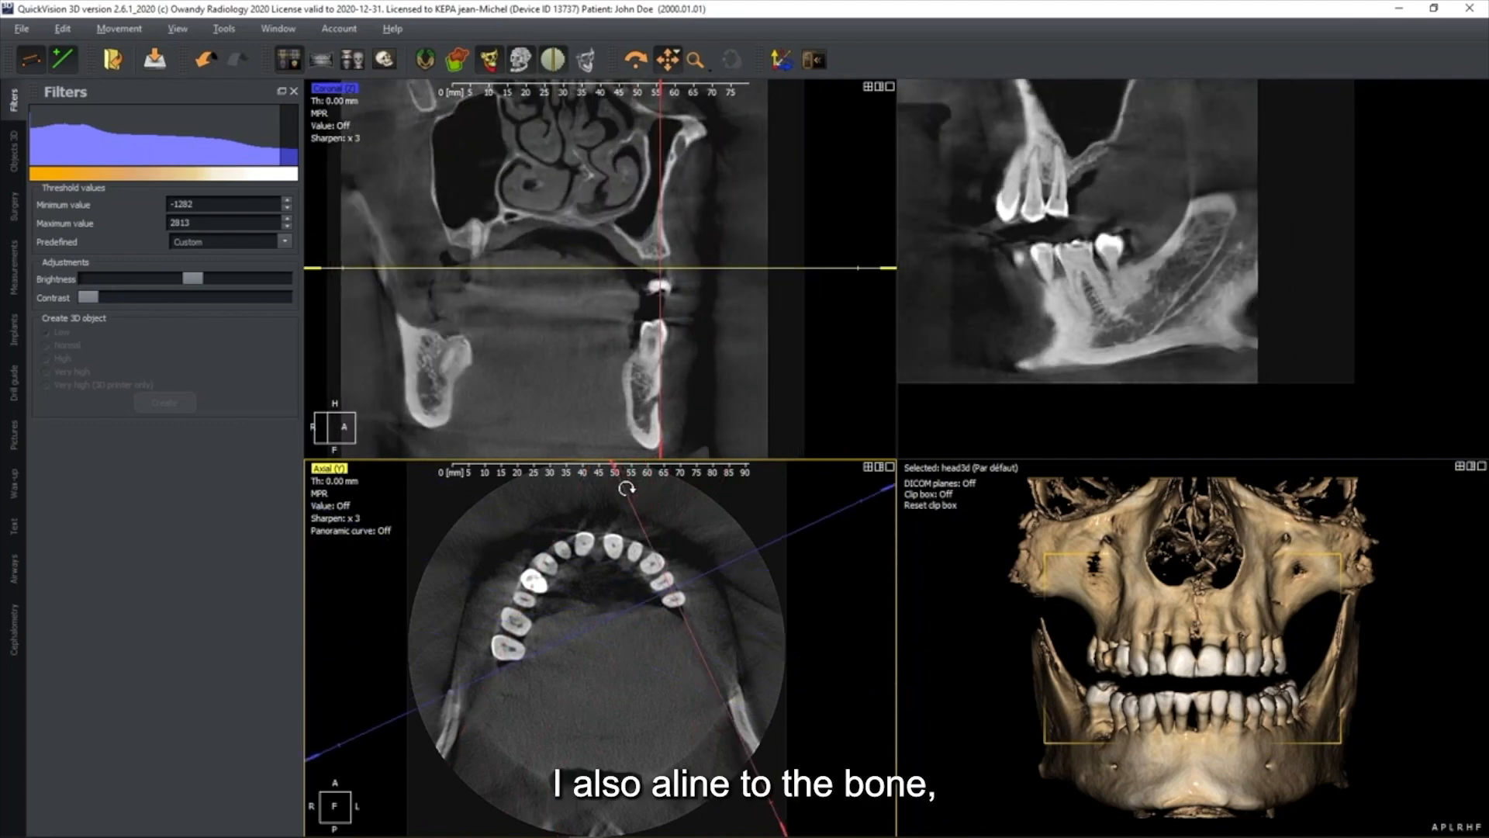
pyautogui.moveTo(650, 548); pyautogui.dragTo(644, 547)
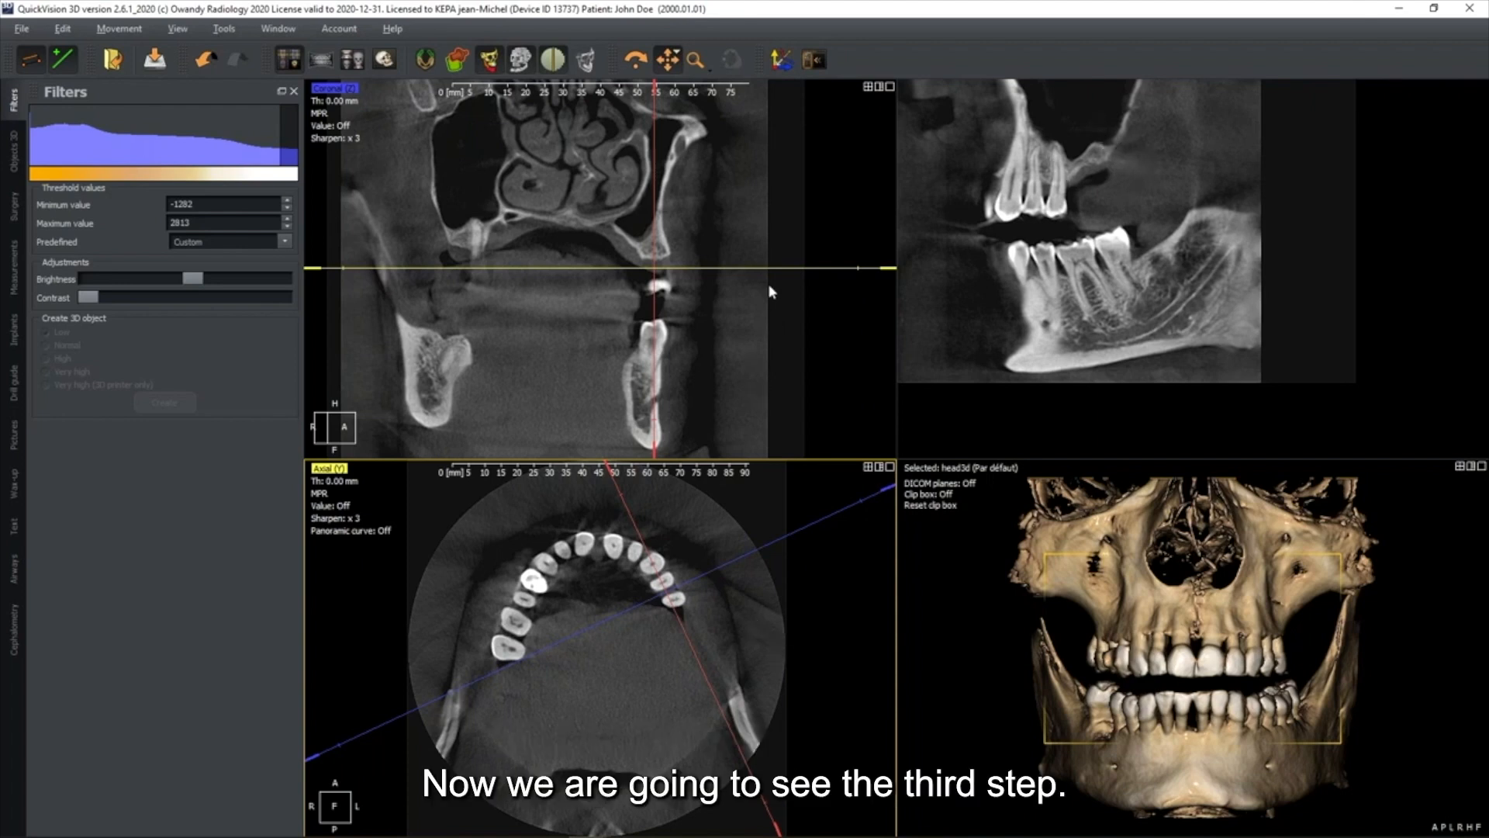
# Step: Reset the slice planes, centre them on upper central incisor number one and tilt the coronal plane along that tooth's axis
pyautogui.click(778, 68)
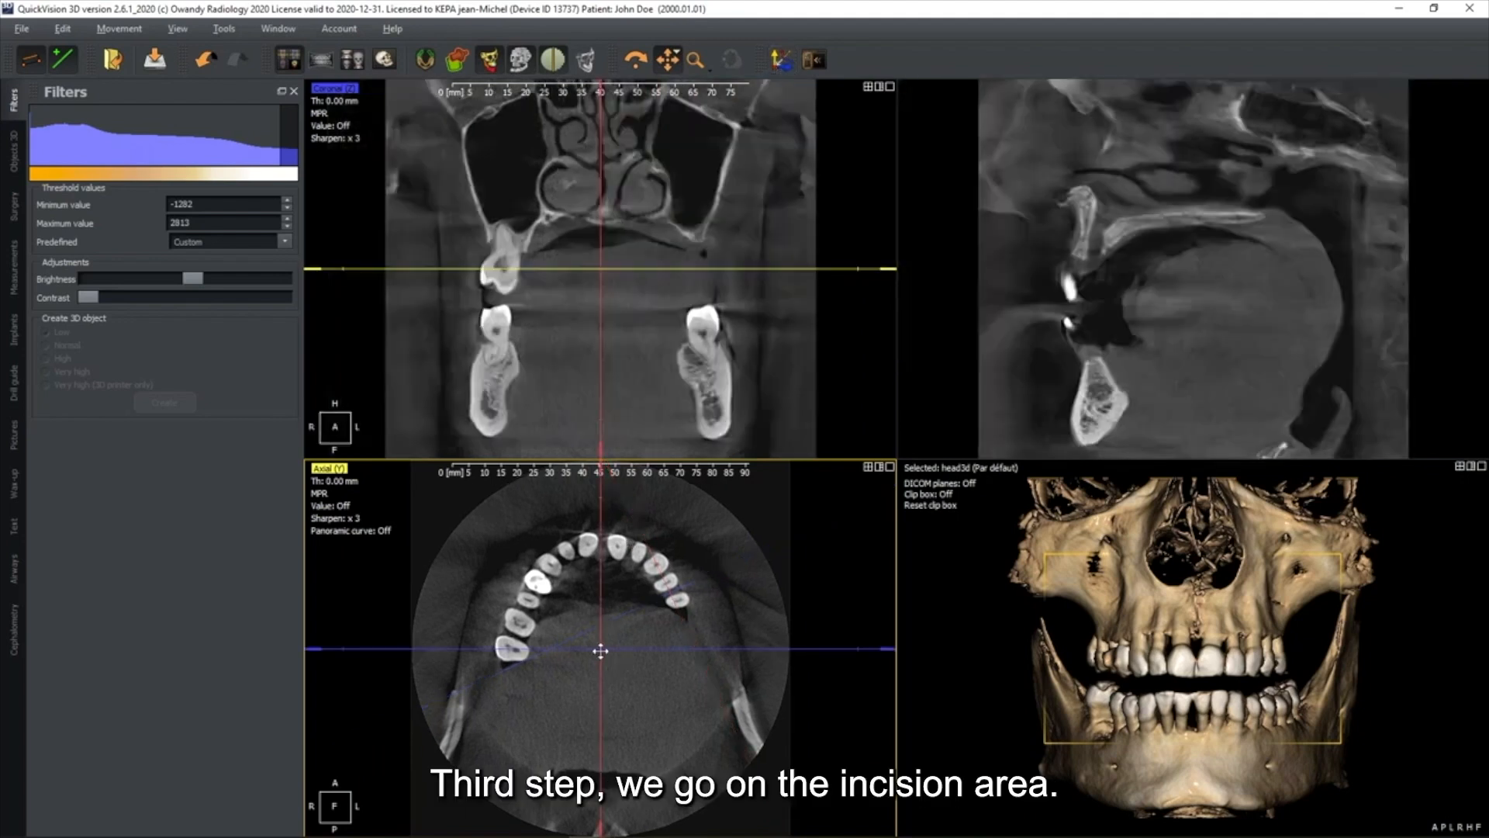
pyautogui.moveTo(599, 645); pyautogui.dragTo(585, 546)
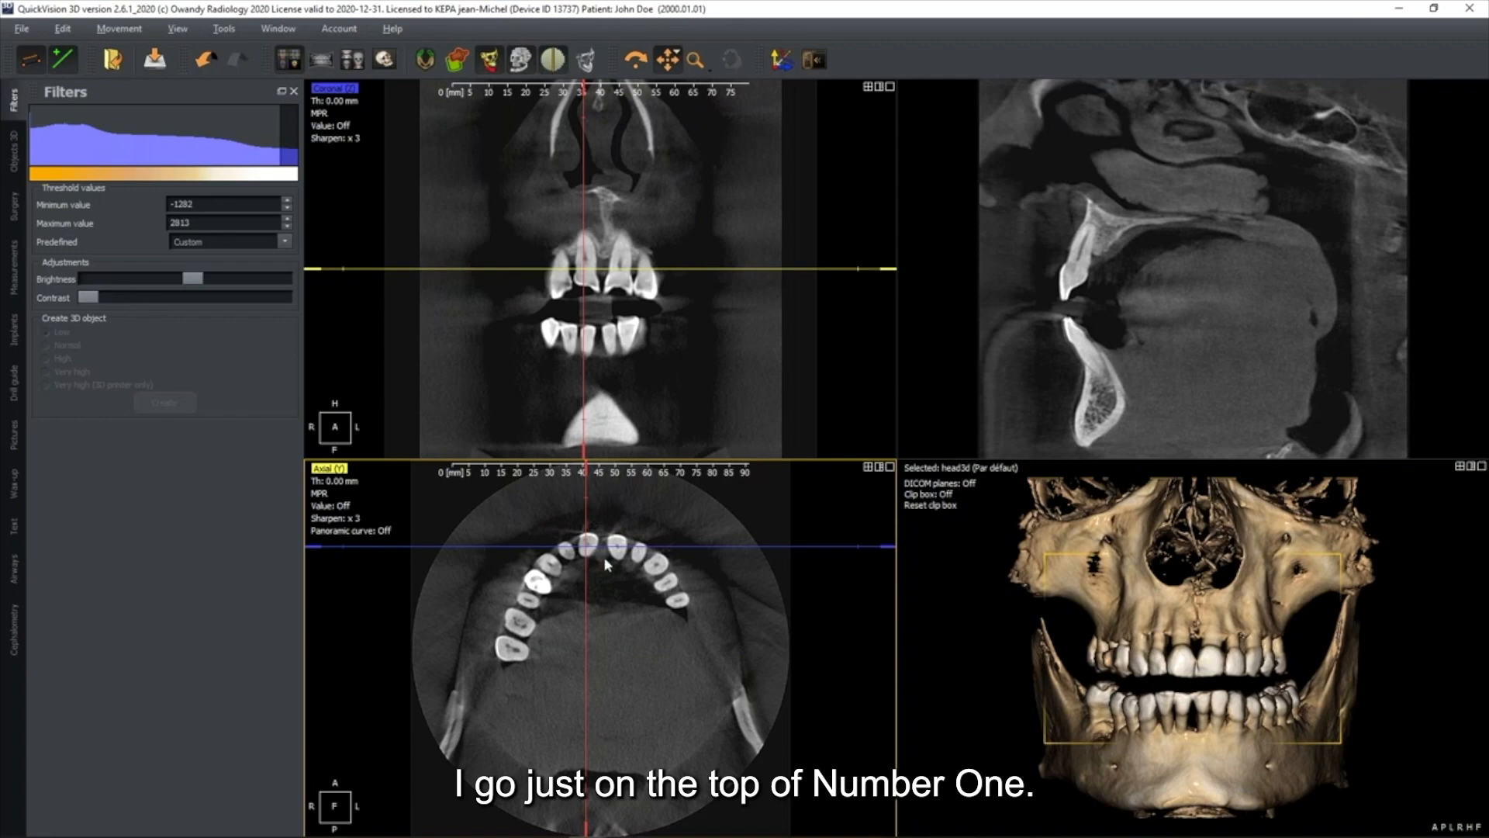
pyautogui.click(1141, 319)
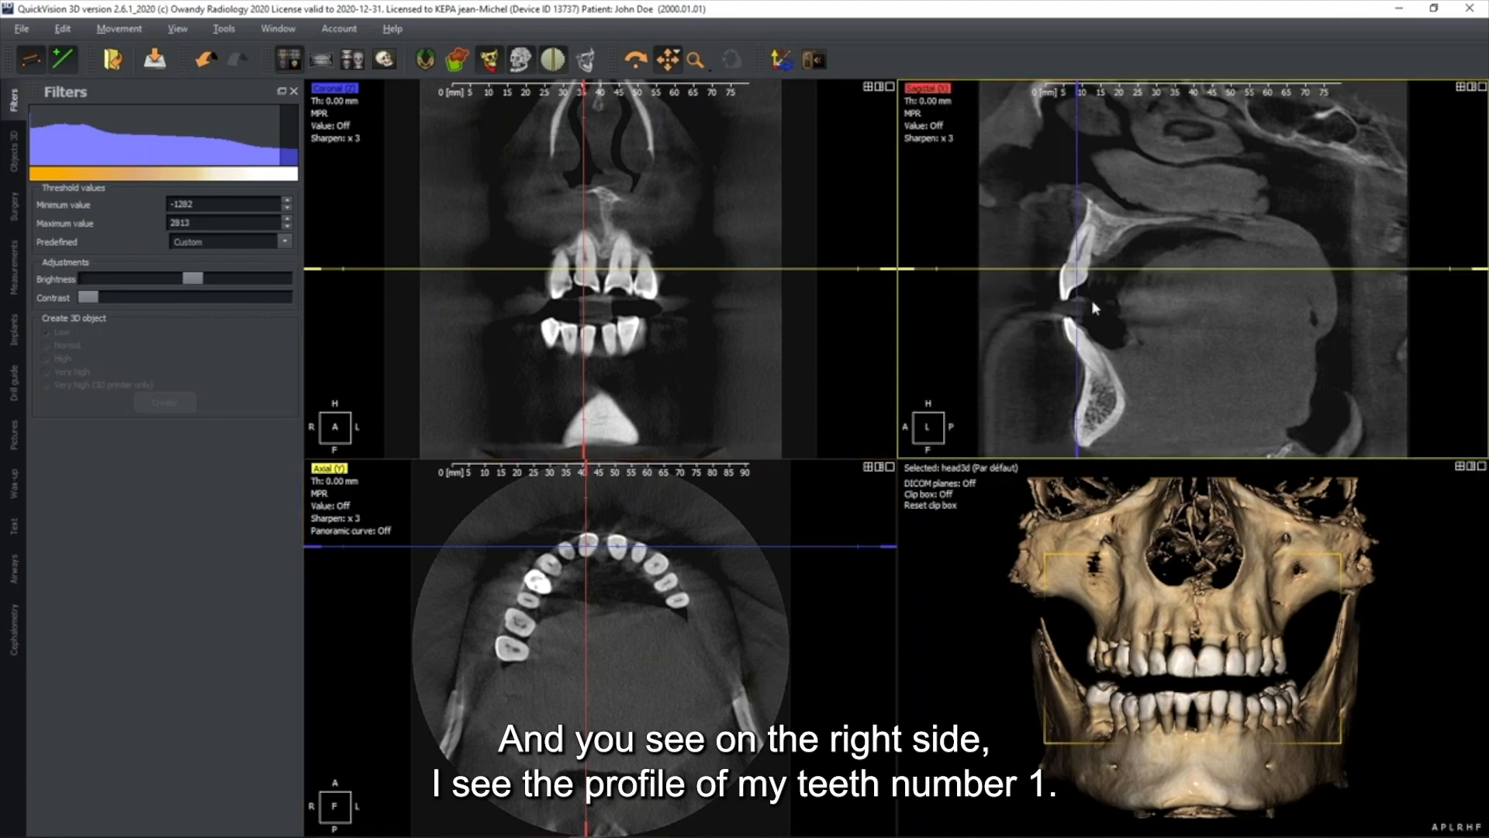
pyautogui.moveTo(1078, 268); pyautogui.dragTo(1079, 255)
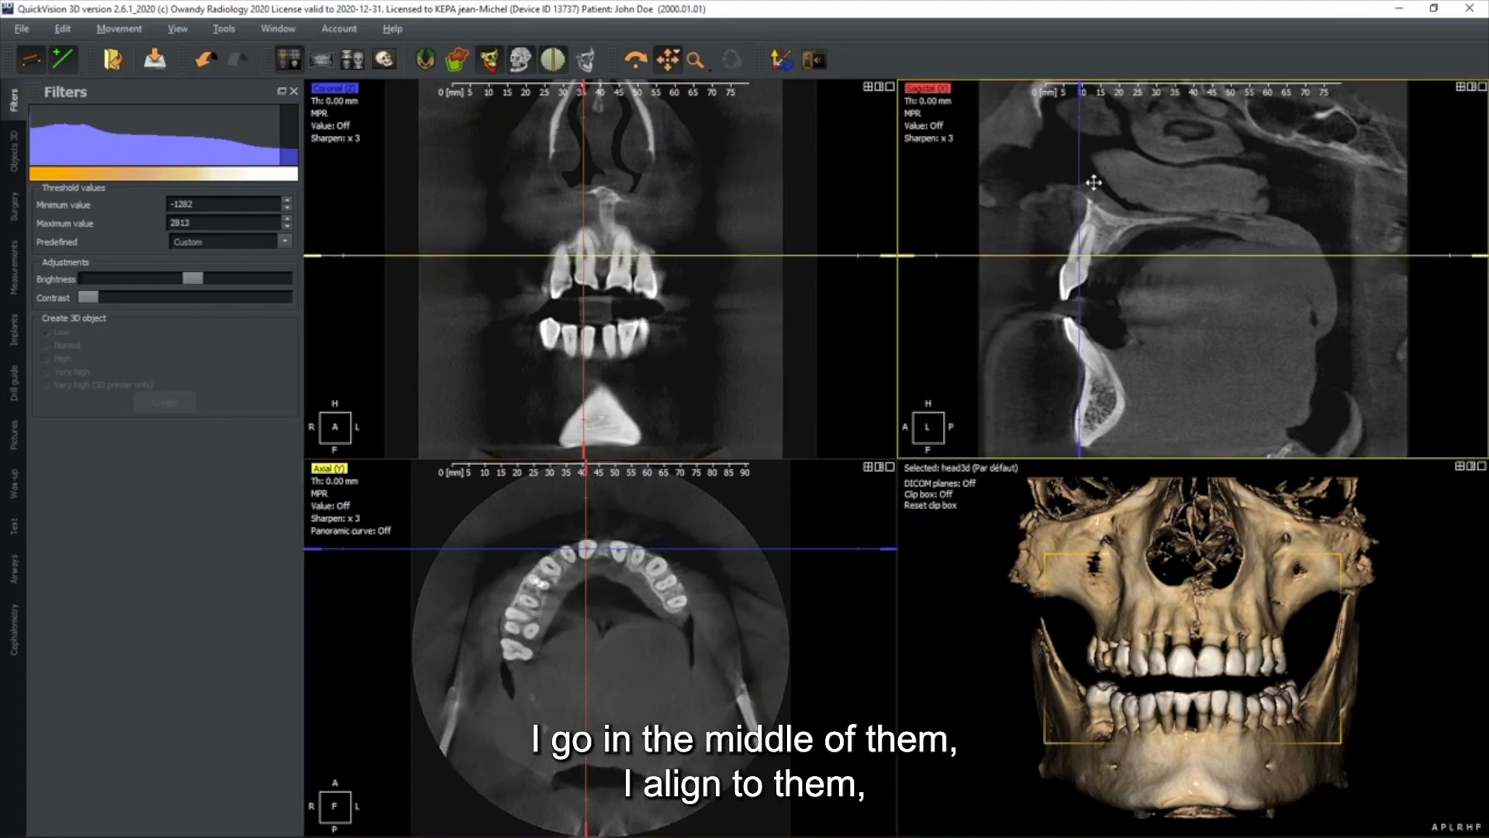
pyautogui.moveTo(1080, 104); pyautogui.dragTo(1126, 112)
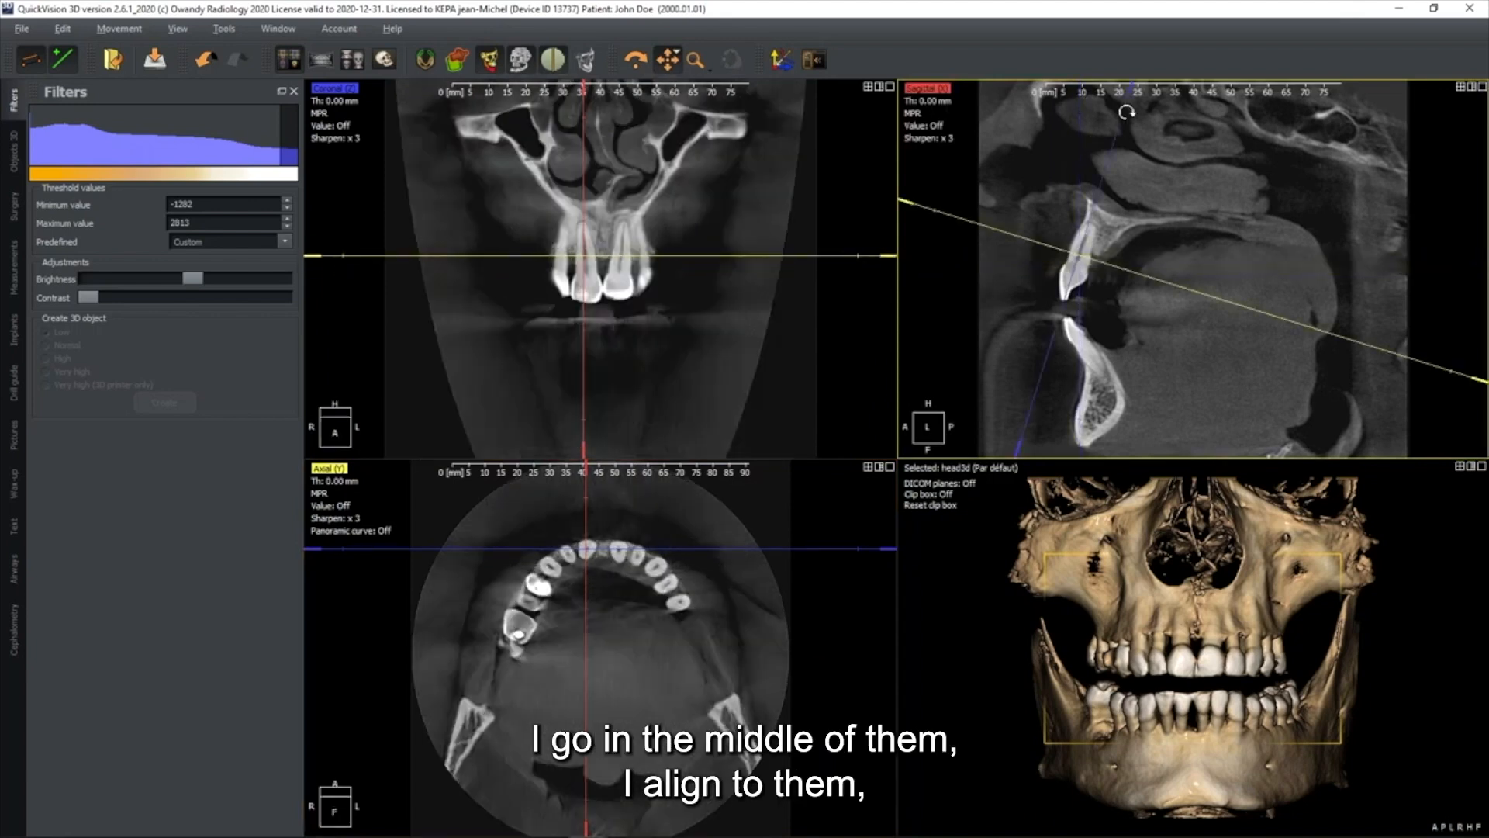
# Step: Examine the upper incisors and canines in the enlarged coronal view with reference lines hidden, stepping backward and forward through the slices
pyautogui.scroll(3, 682, 308)
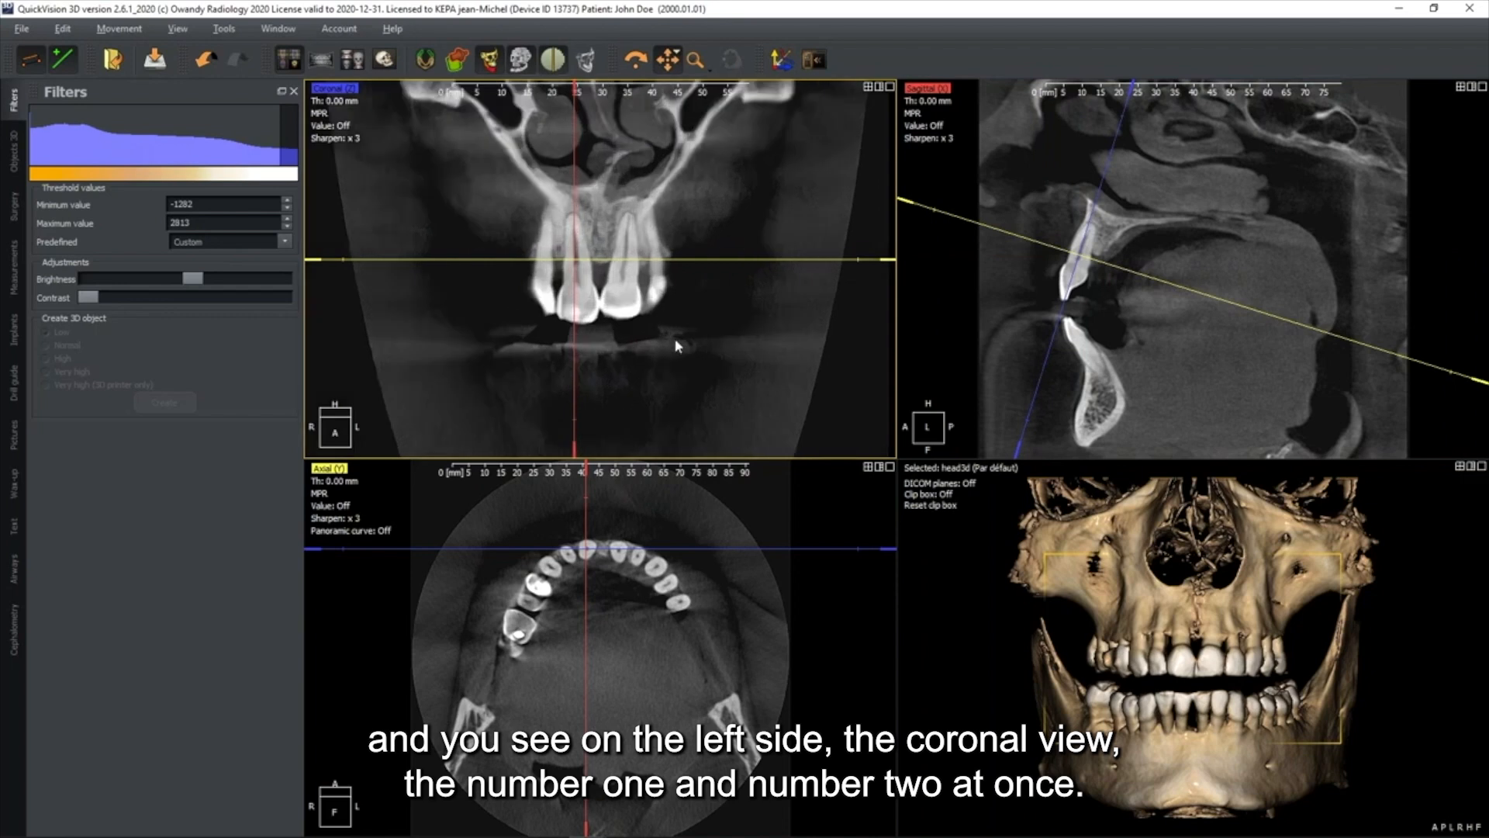
pyautogui.press('space')
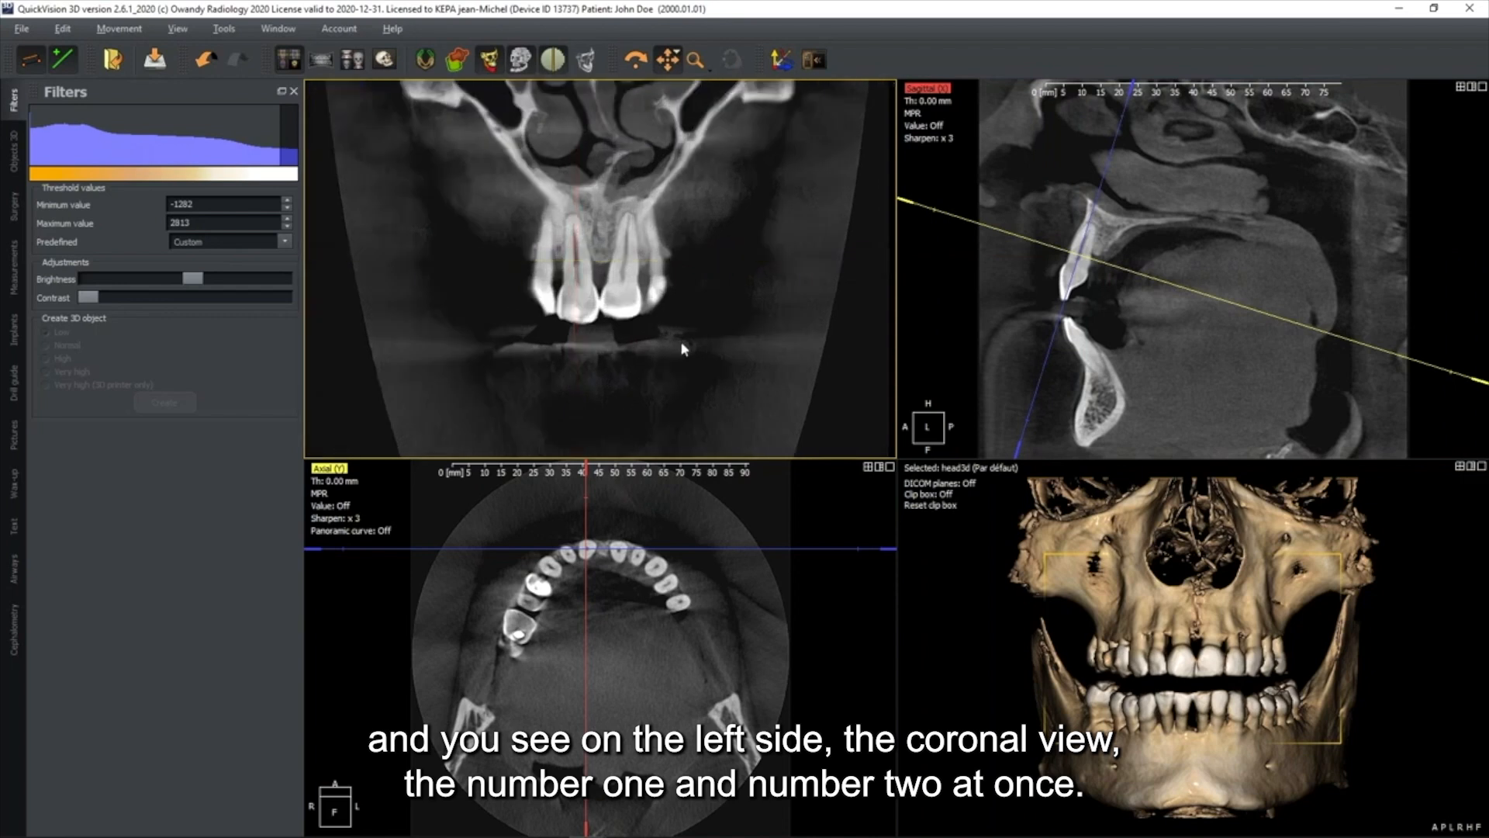
pyautogui.scroll(-3, 660, 297)
pyautogui.scroll(-3, 659, 297)
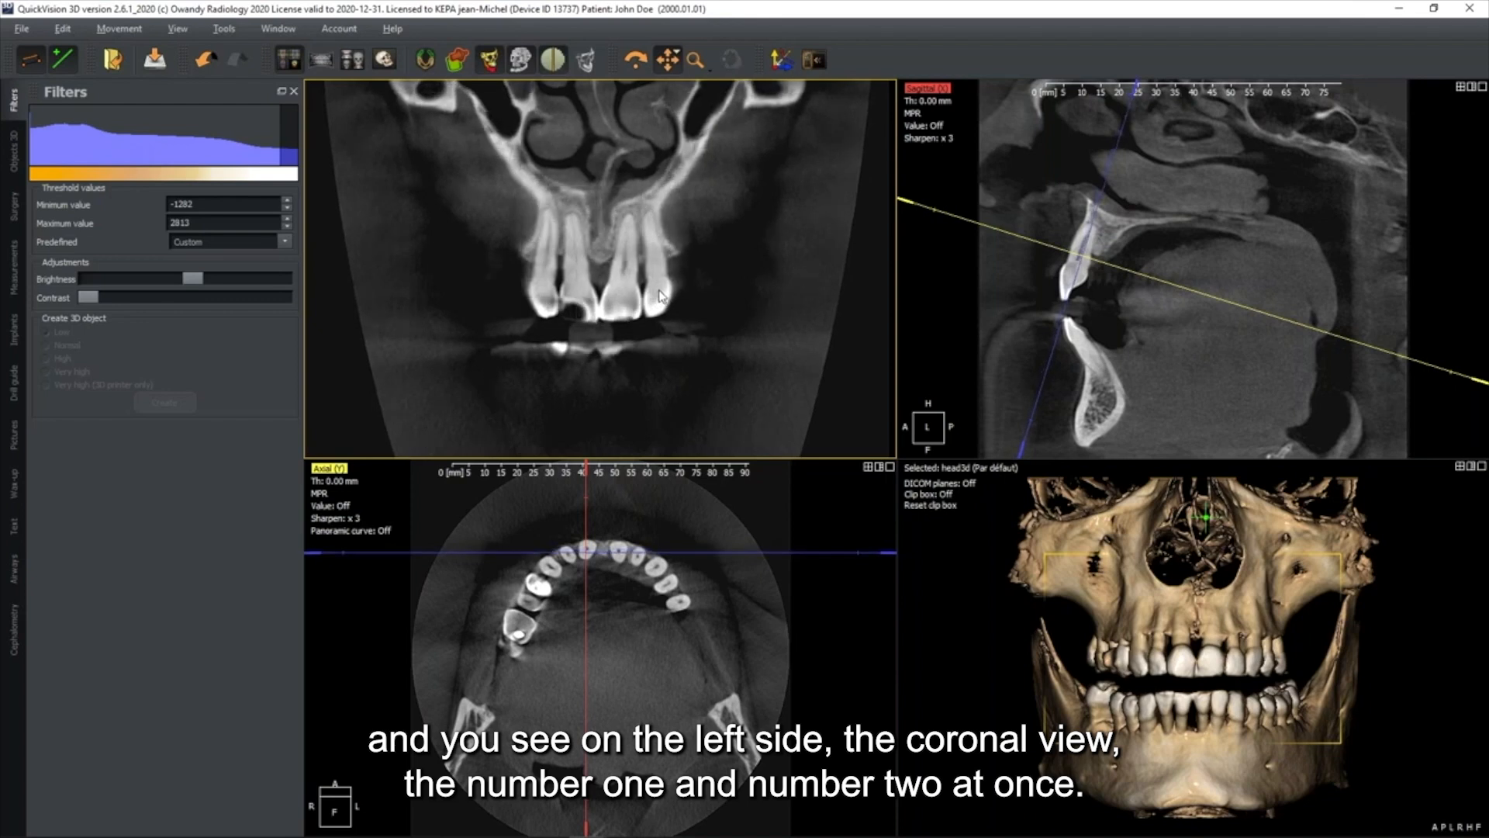
pyautogui.scroll(5, 660, 284)
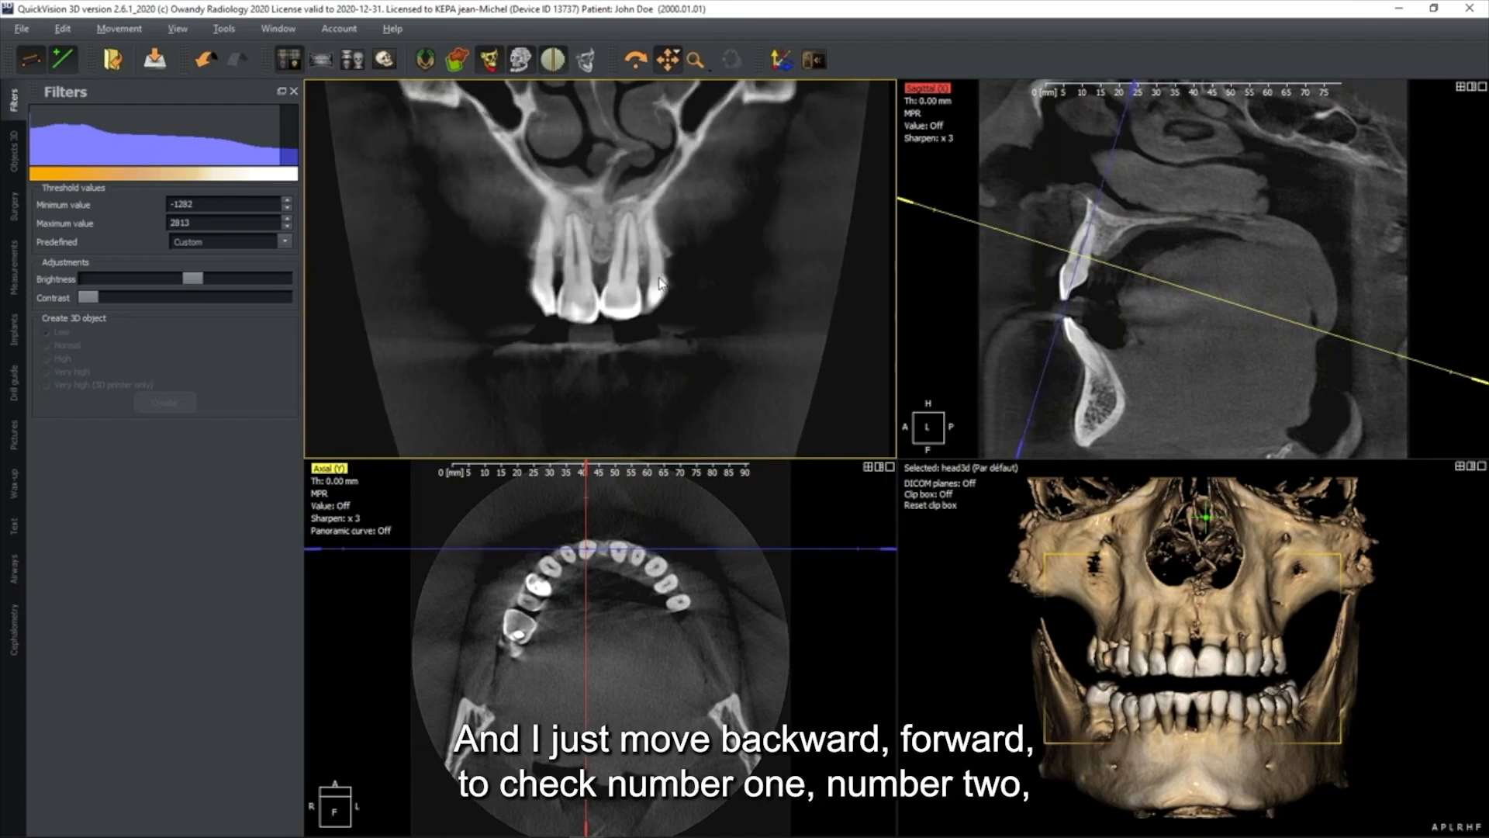
pyautogui.scroll(-5, 660, 284)
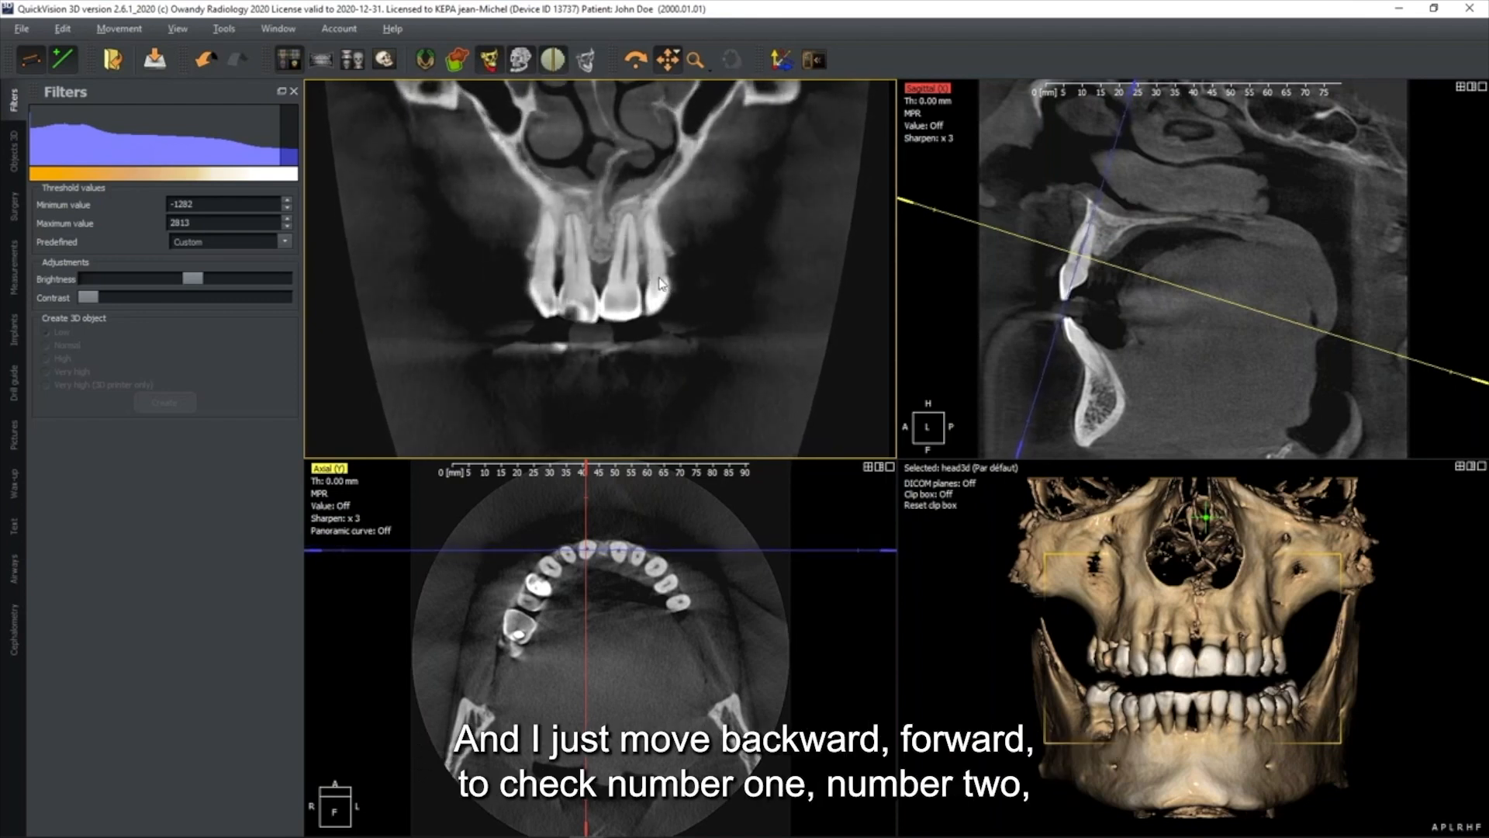
pyautogui.scroll(-5, 660, 284)
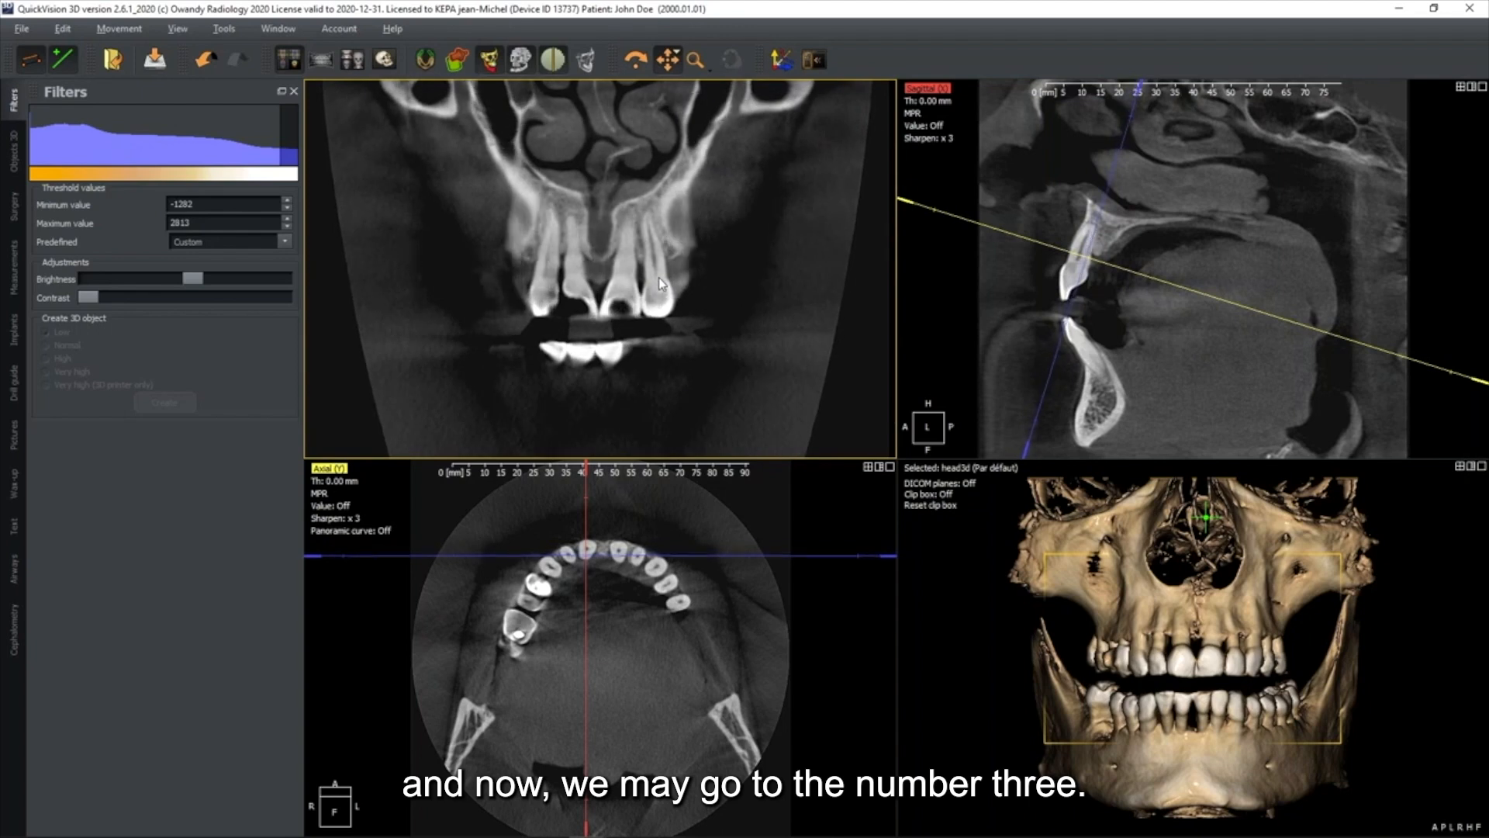
pyautogui.scroll(-3, 658, 276)
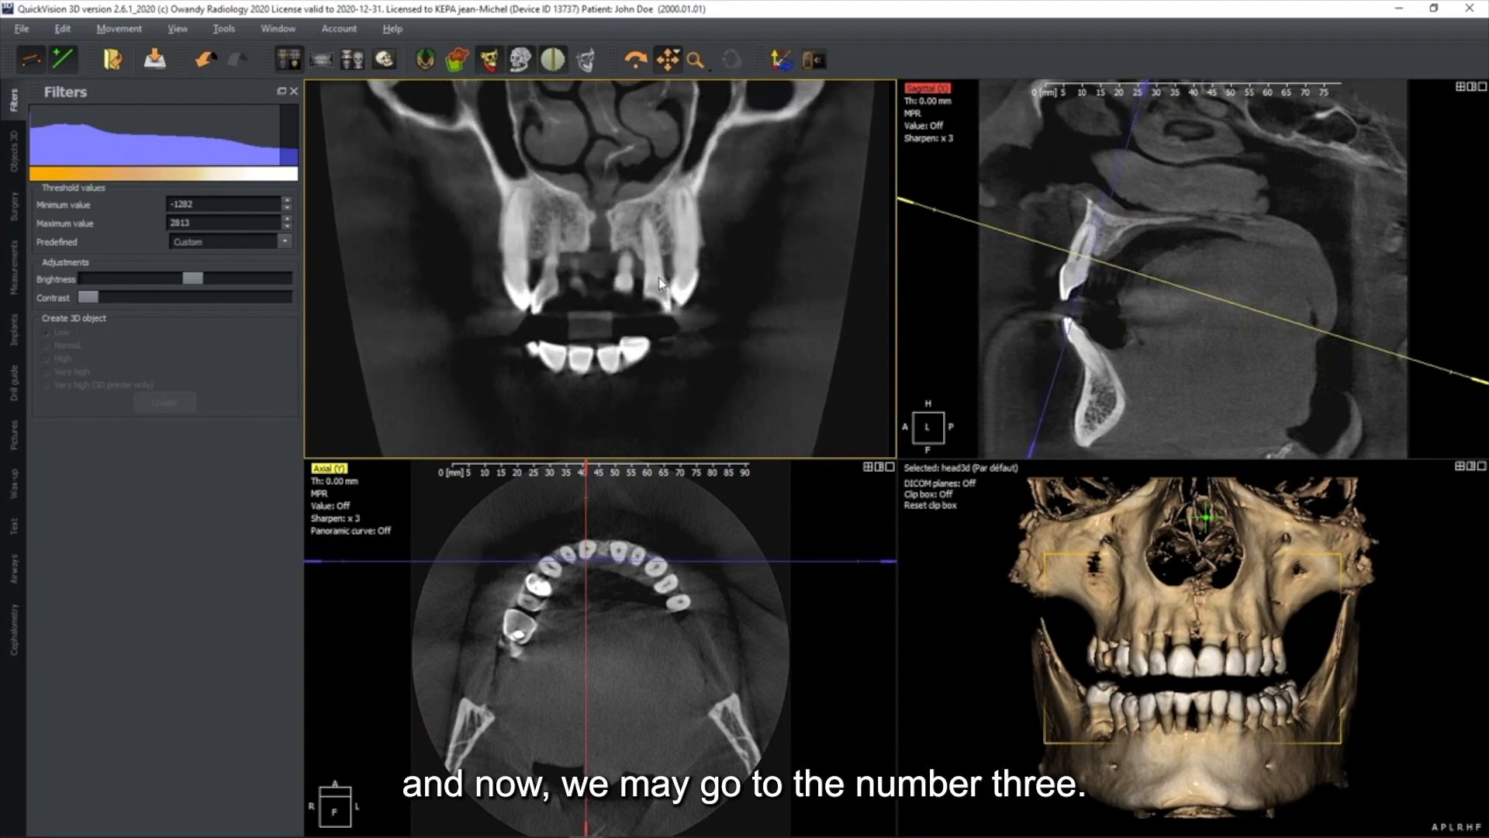
pyautogui.scroll(-1, 660, 283)
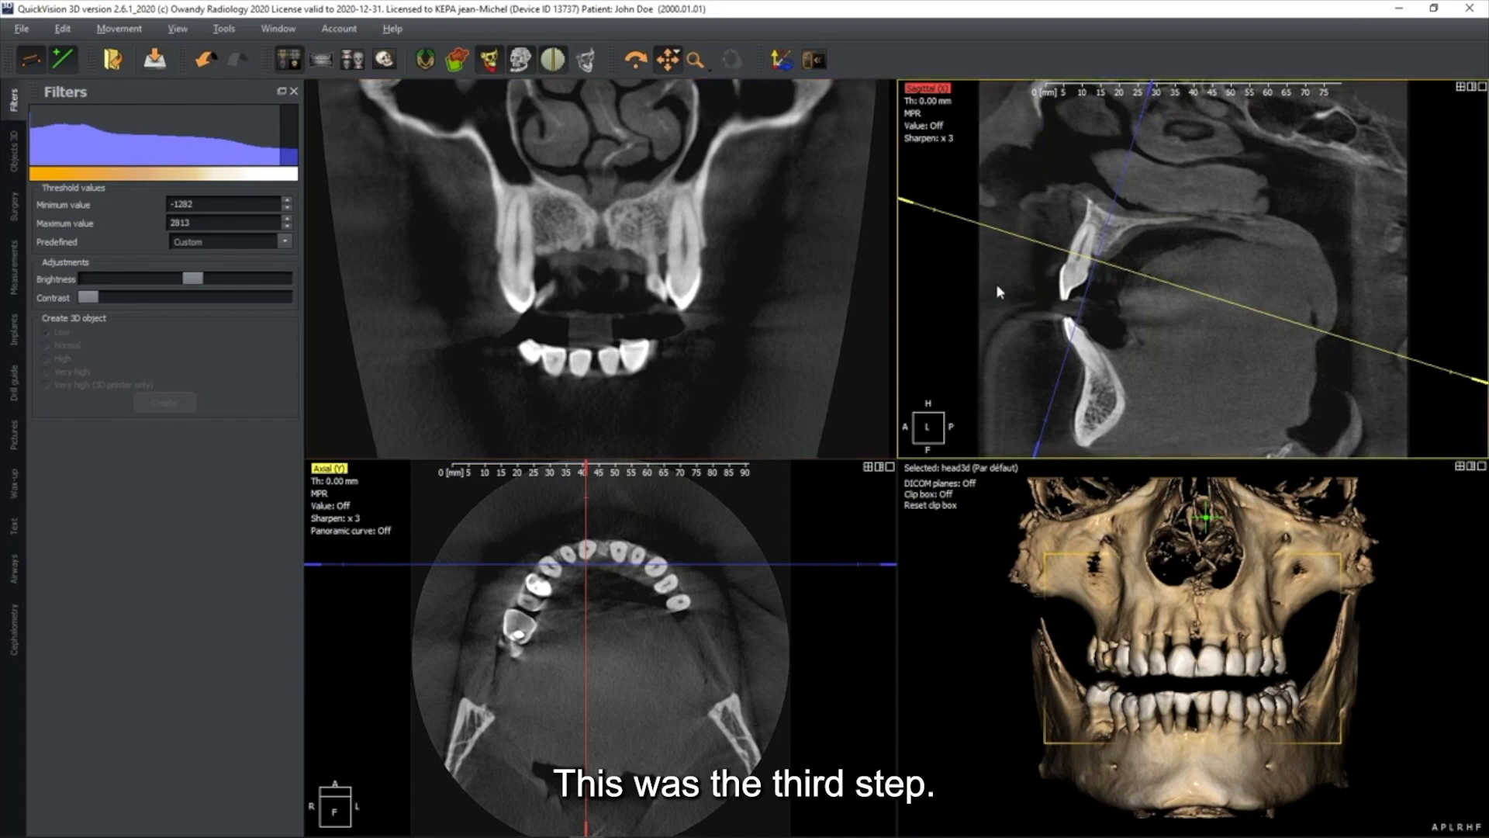
# Step: Align the coronal plane with the lower incisors' axis and examine the lower front teeth across neighbouring slices
pyautogui.moveTo(1095, 261); pyautogui.dragTo(1081, 344)
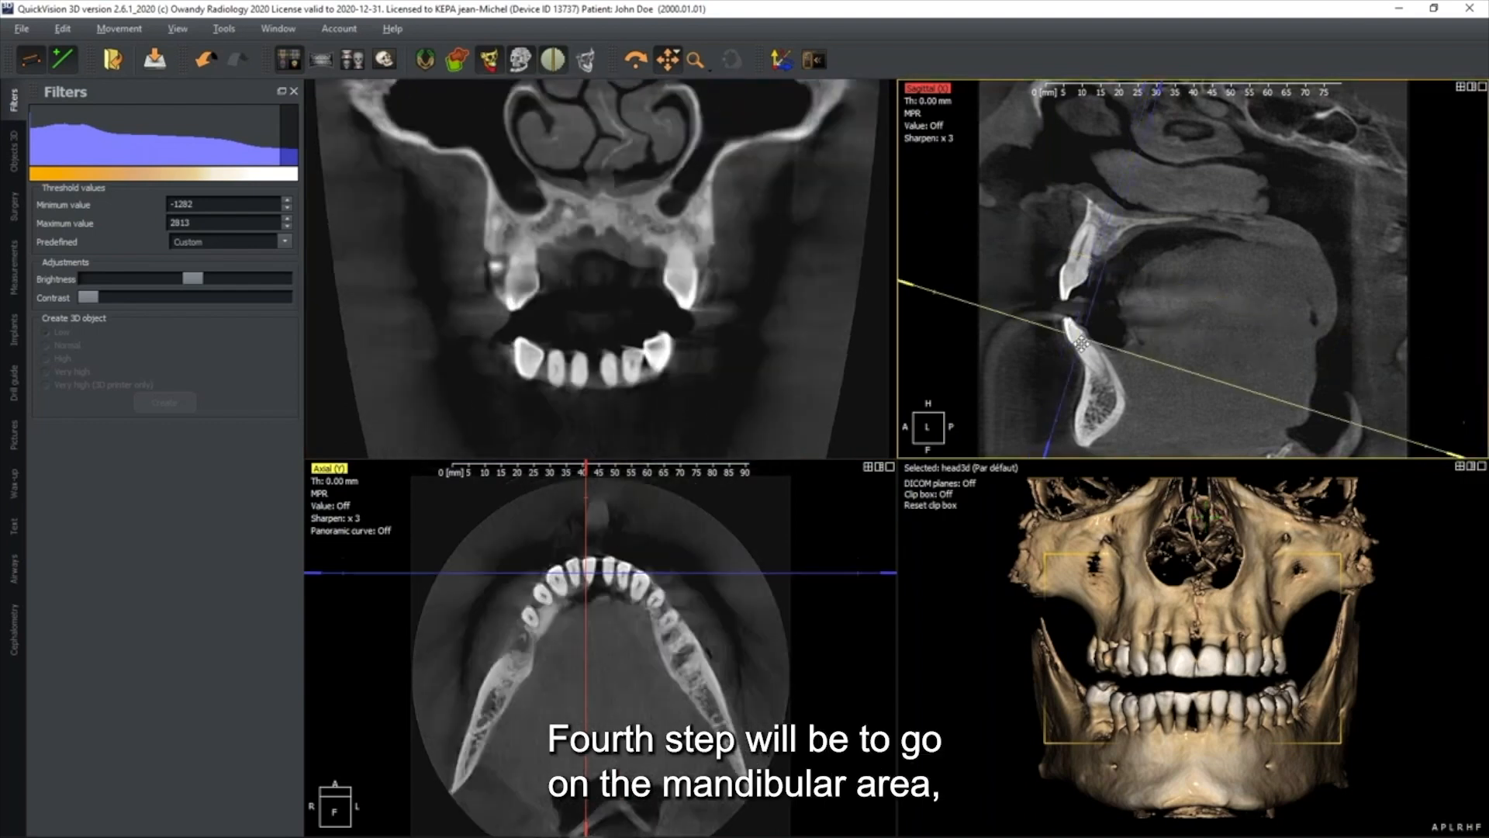
pyautogui.moveTo(1131, 107); pyautogui.dragTo(977, 151)
pyautogui.moveTo(696, 380); pyautogui.dragTo(712, 283)
pyautogui.scroll(1, 712, 284)
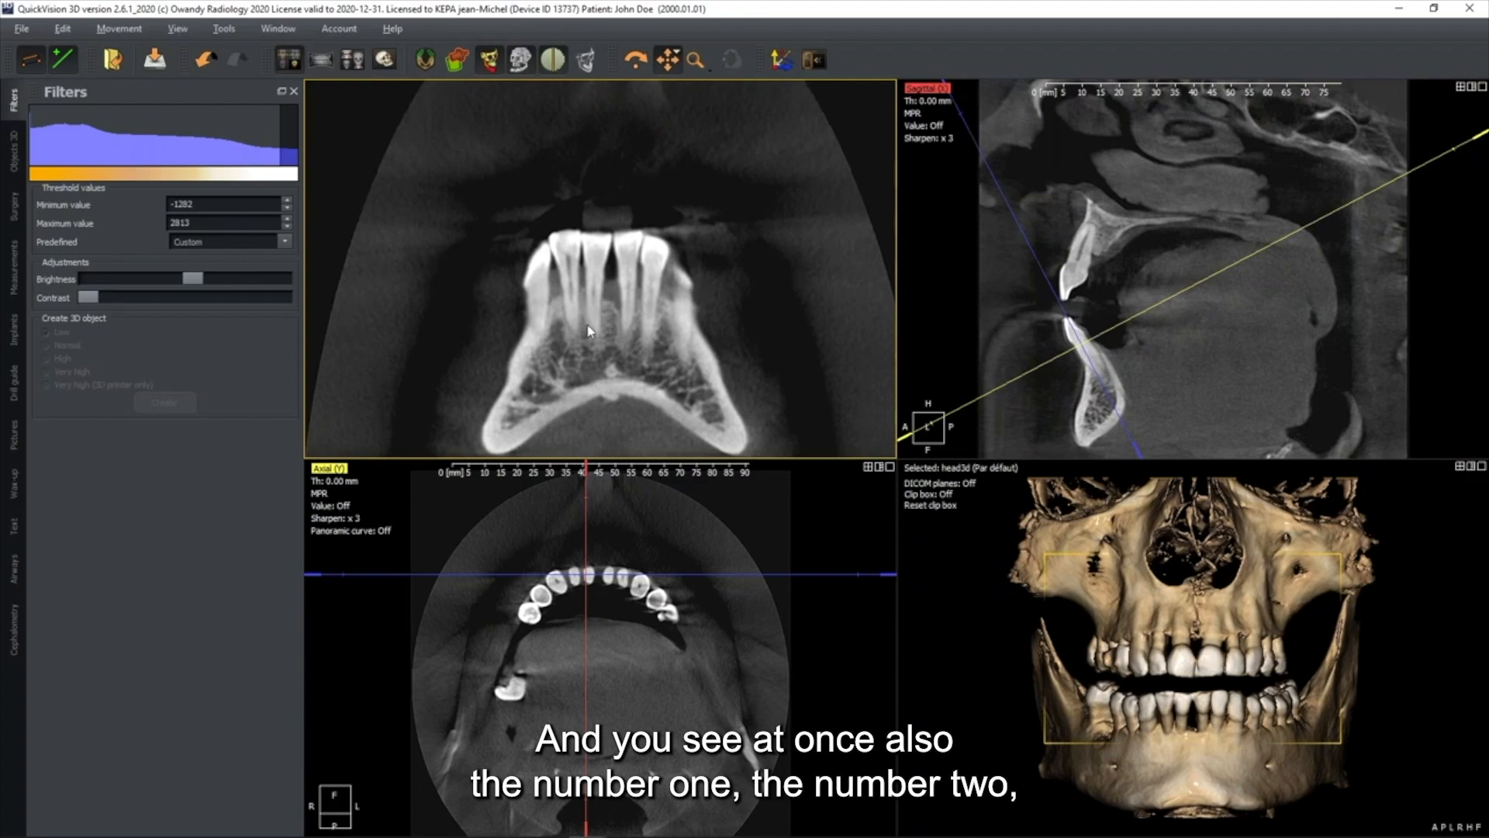
pyautogui.scroll(-5, 587, 329)
pyautogui.scroll(2, 587, 321)
pyautogui.scroll(4, 587, 320)
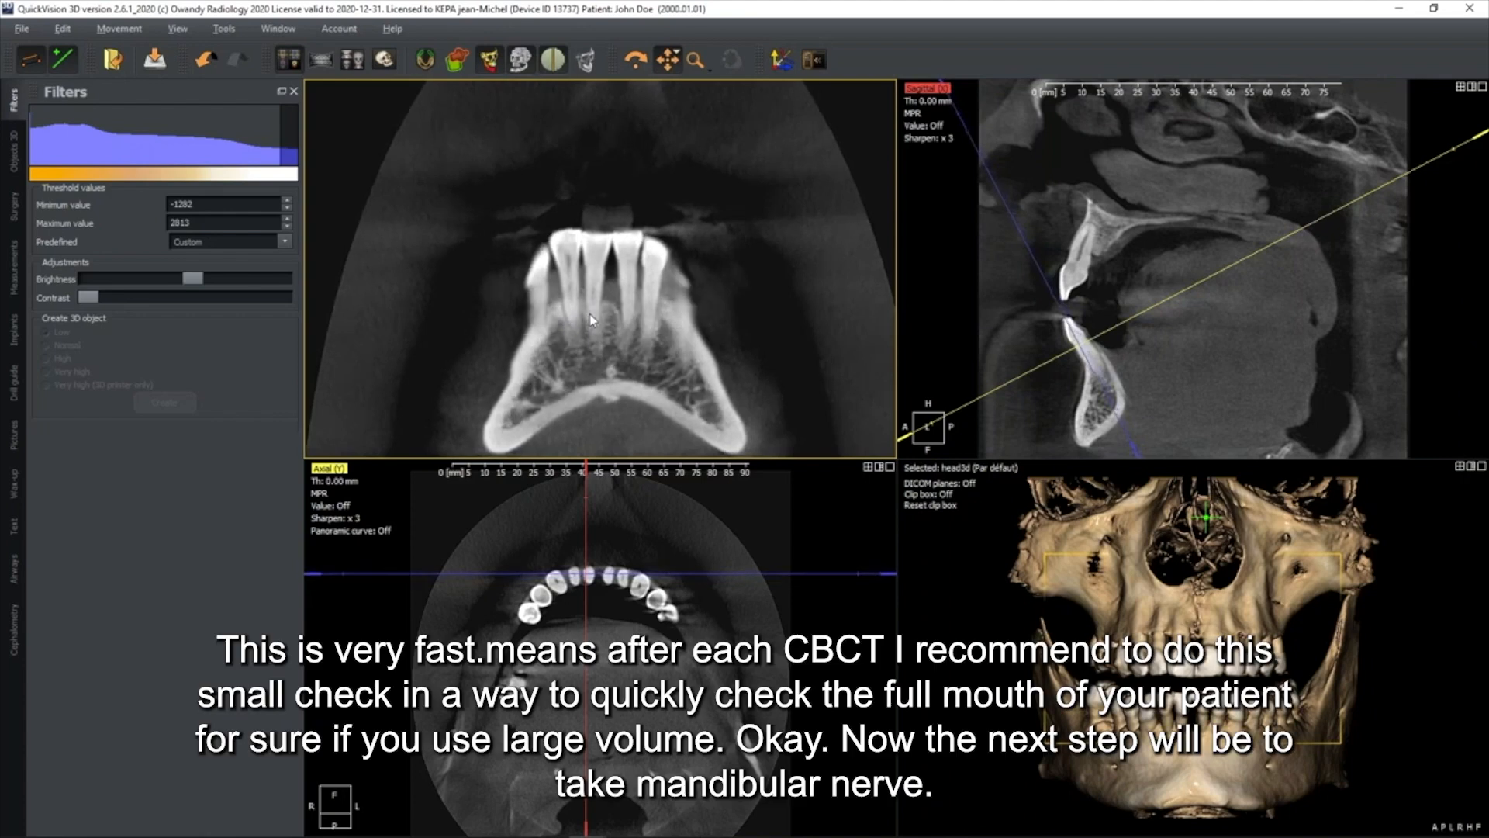
pyautogui.scroll(-2, 591, 320)
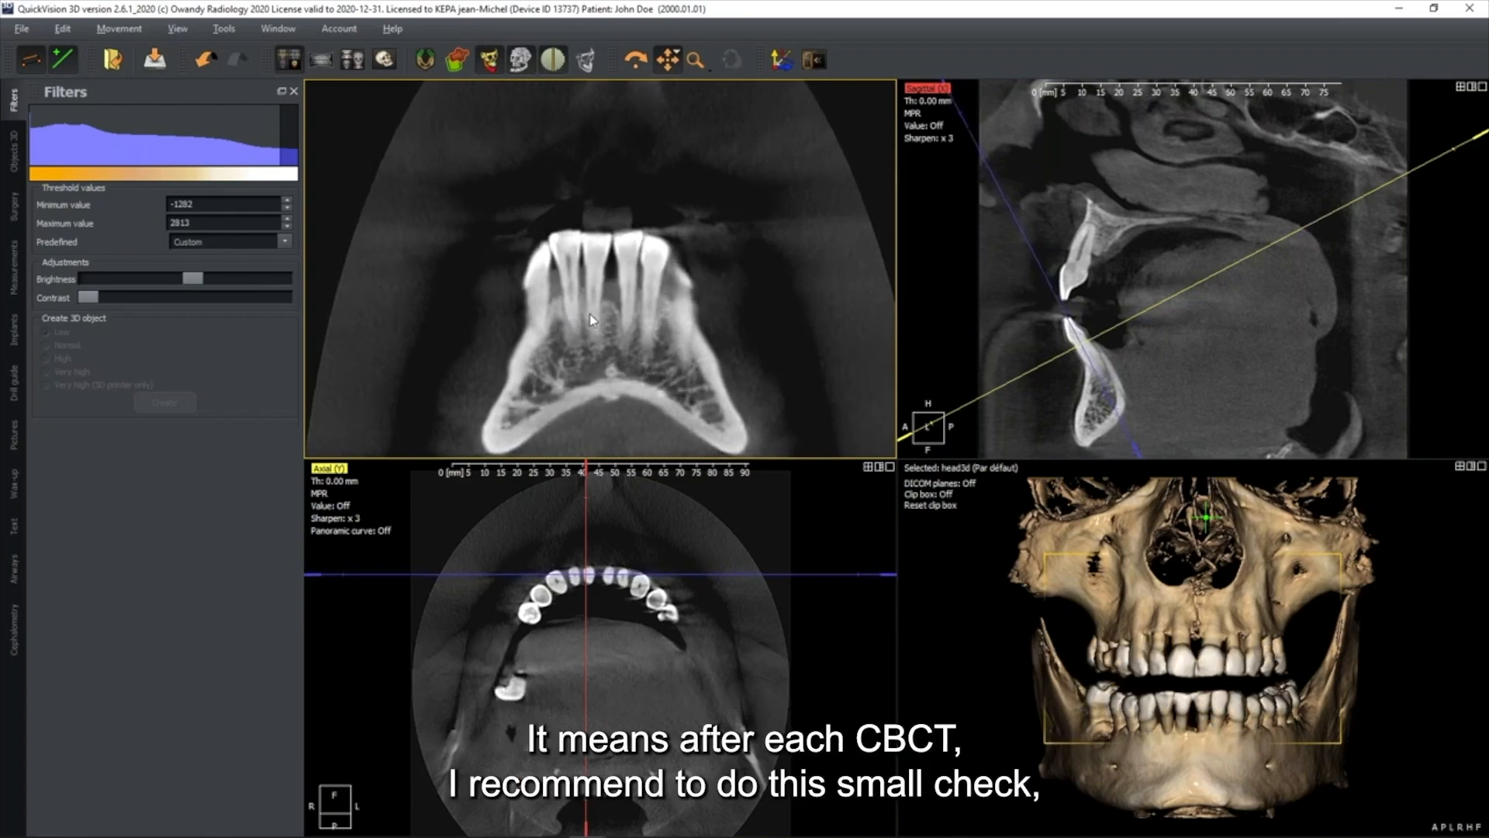
# Step: Reset the slice planes and align the sagittal plane with the teeth and bone on the patient's right side
pyautogui.click(781, 64)
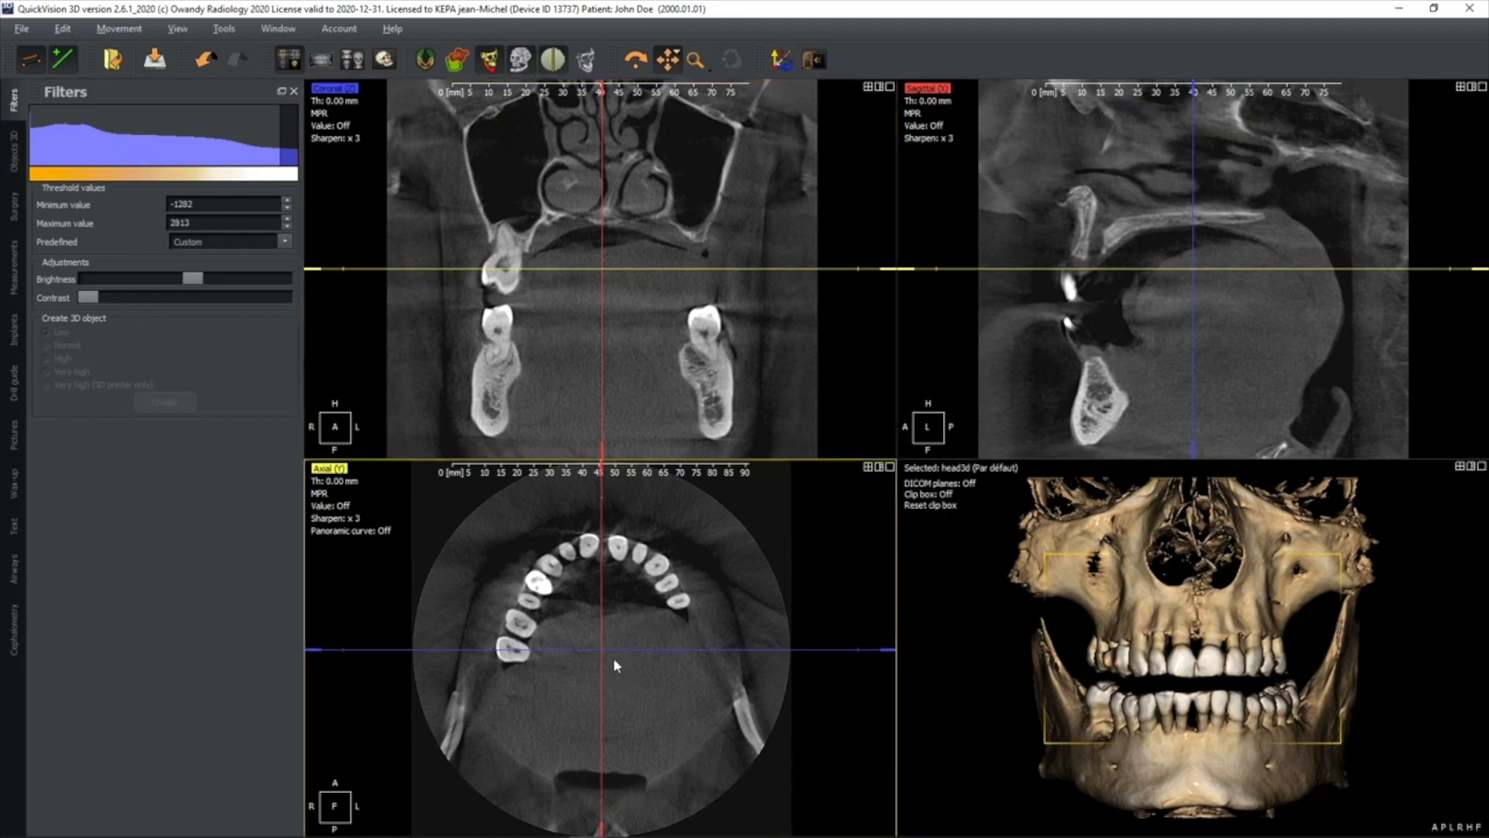
pyautogui.moveTo(600, 649); pyautogui.dragTo(526, 608)
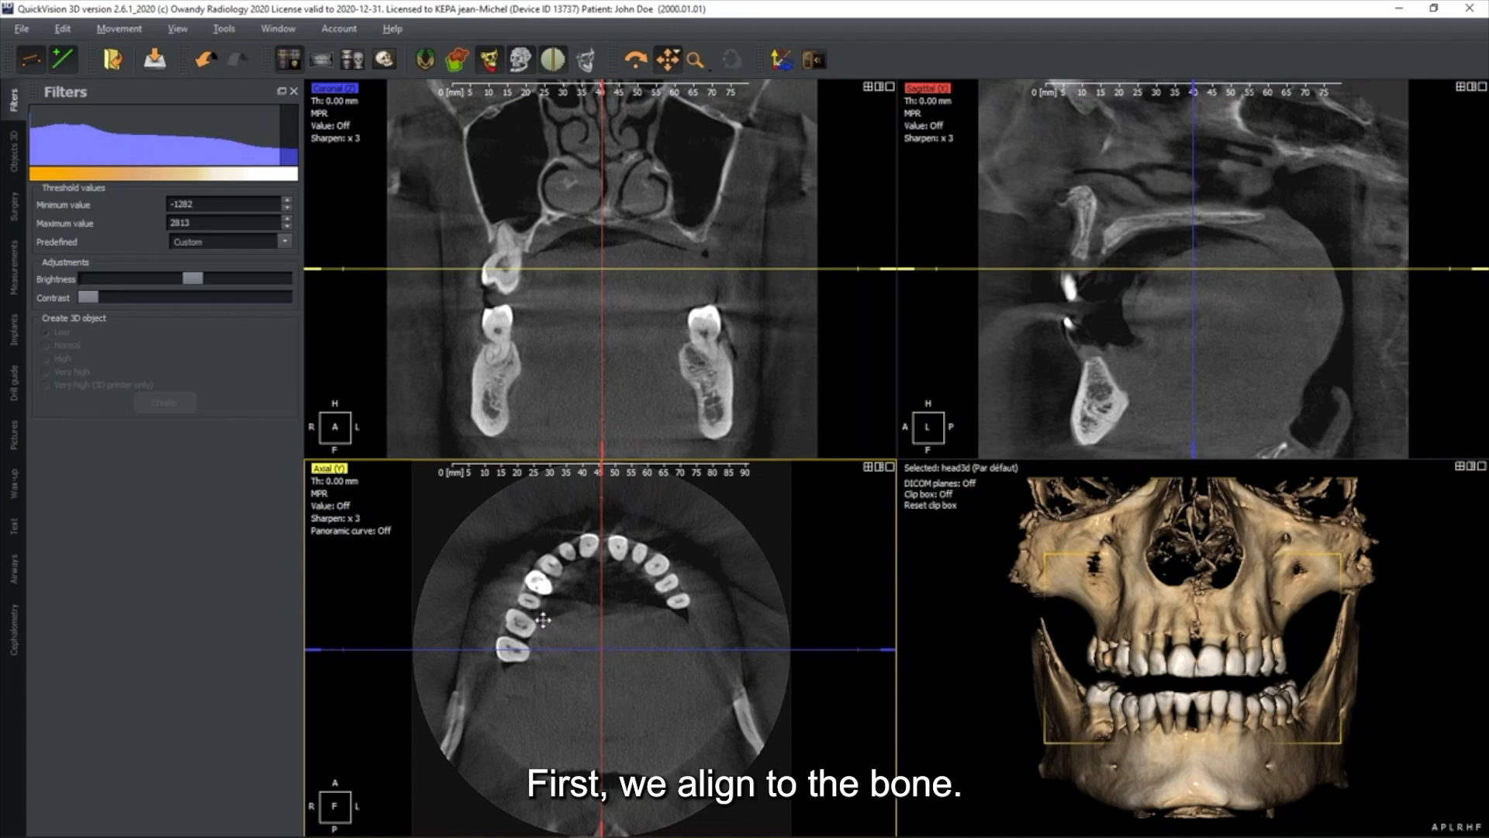
pyautogui.moveTo(525, 488); pyautogui.dragTo(574, 488)
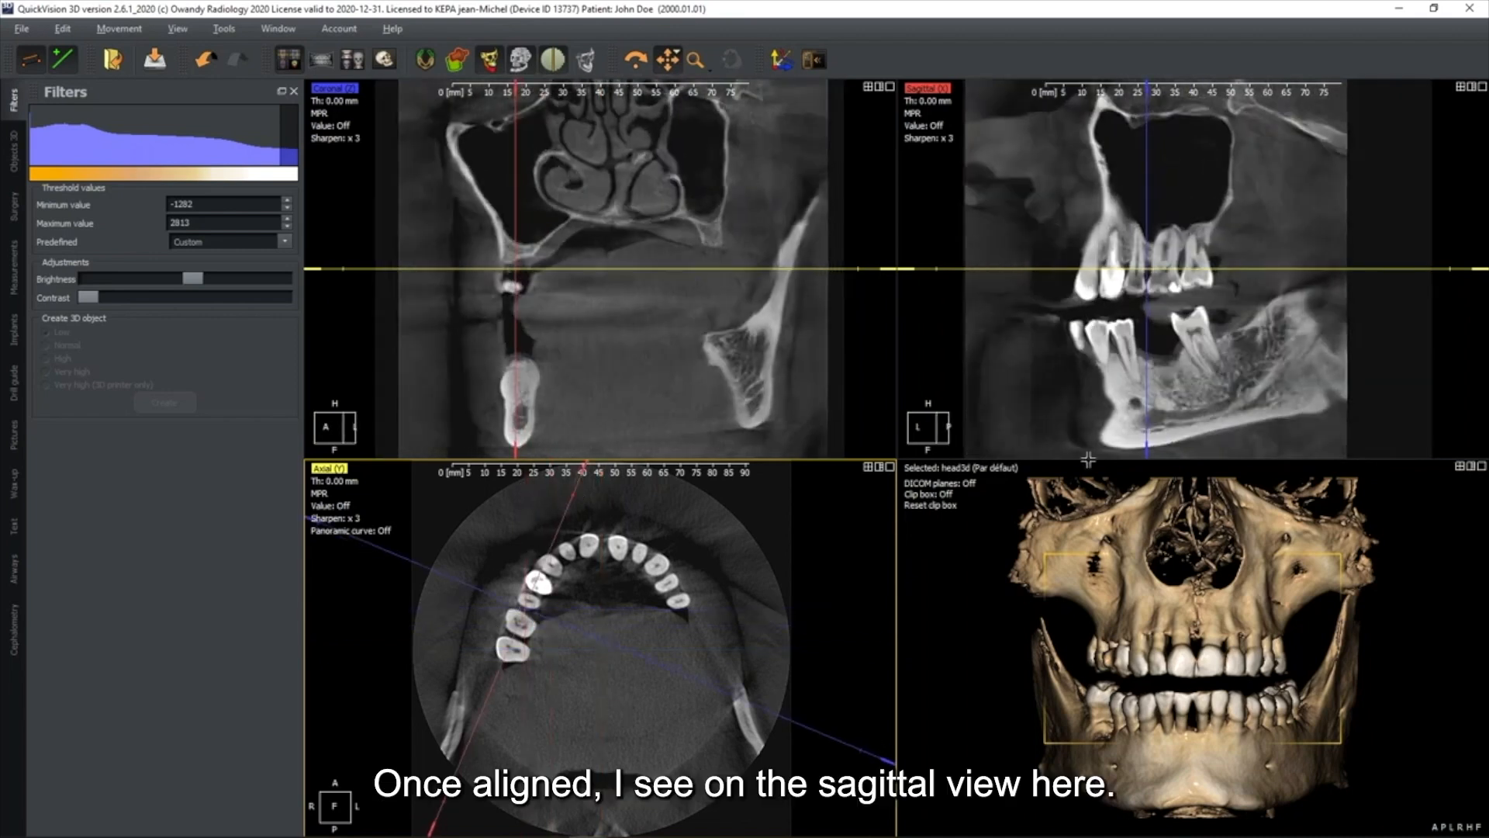
# Step: Enlarge and centre the lower jaw in the sagittal and coronal views, hiding the reference lines in both
pyautogui.scroll(1, 1222, 373)
pyautogui.moveTo(1222, 373); pyautogui.dragTo(1227, 303)
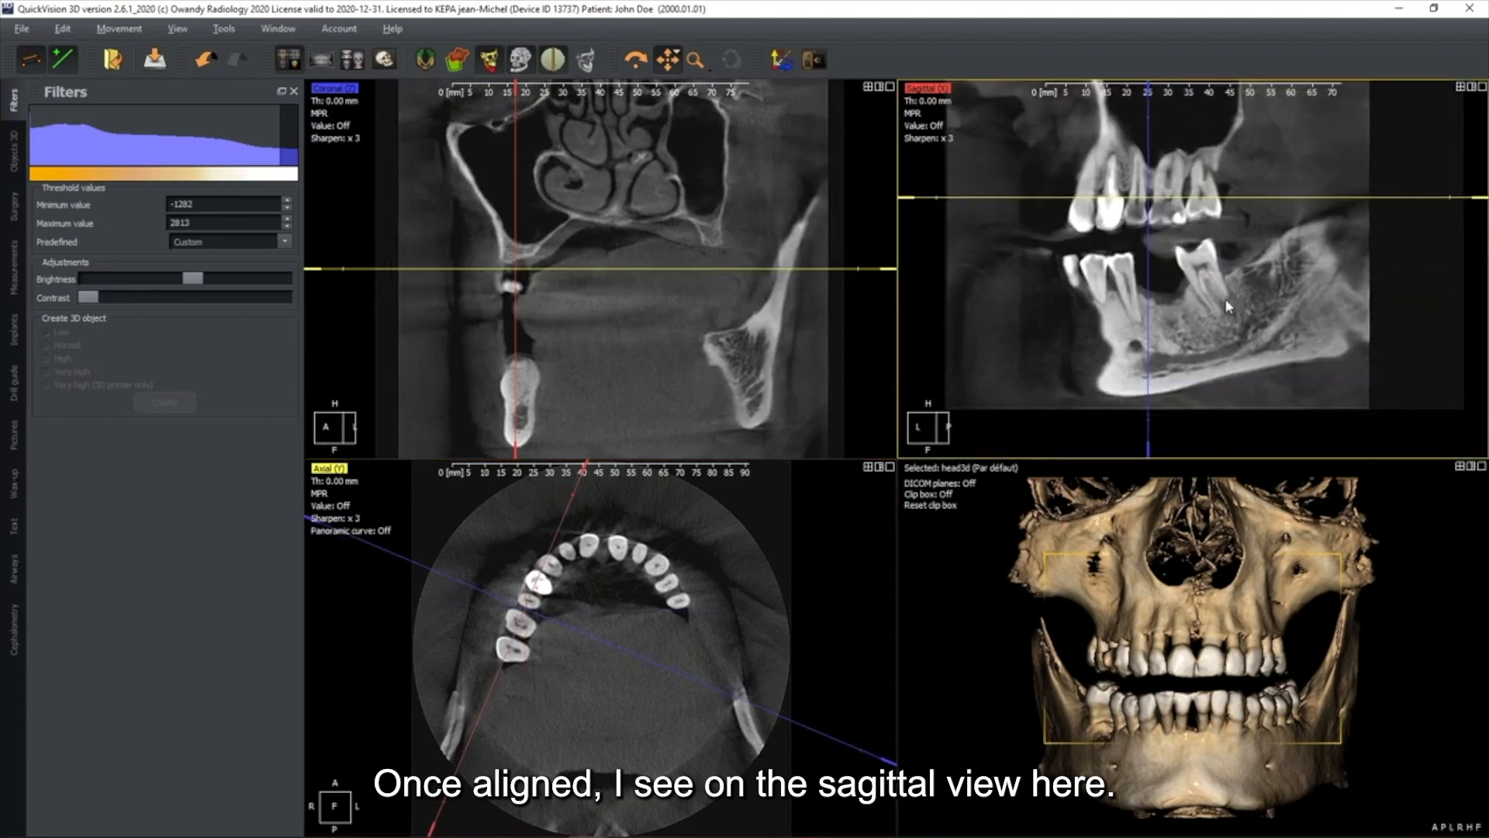
pyautogui.press('space')
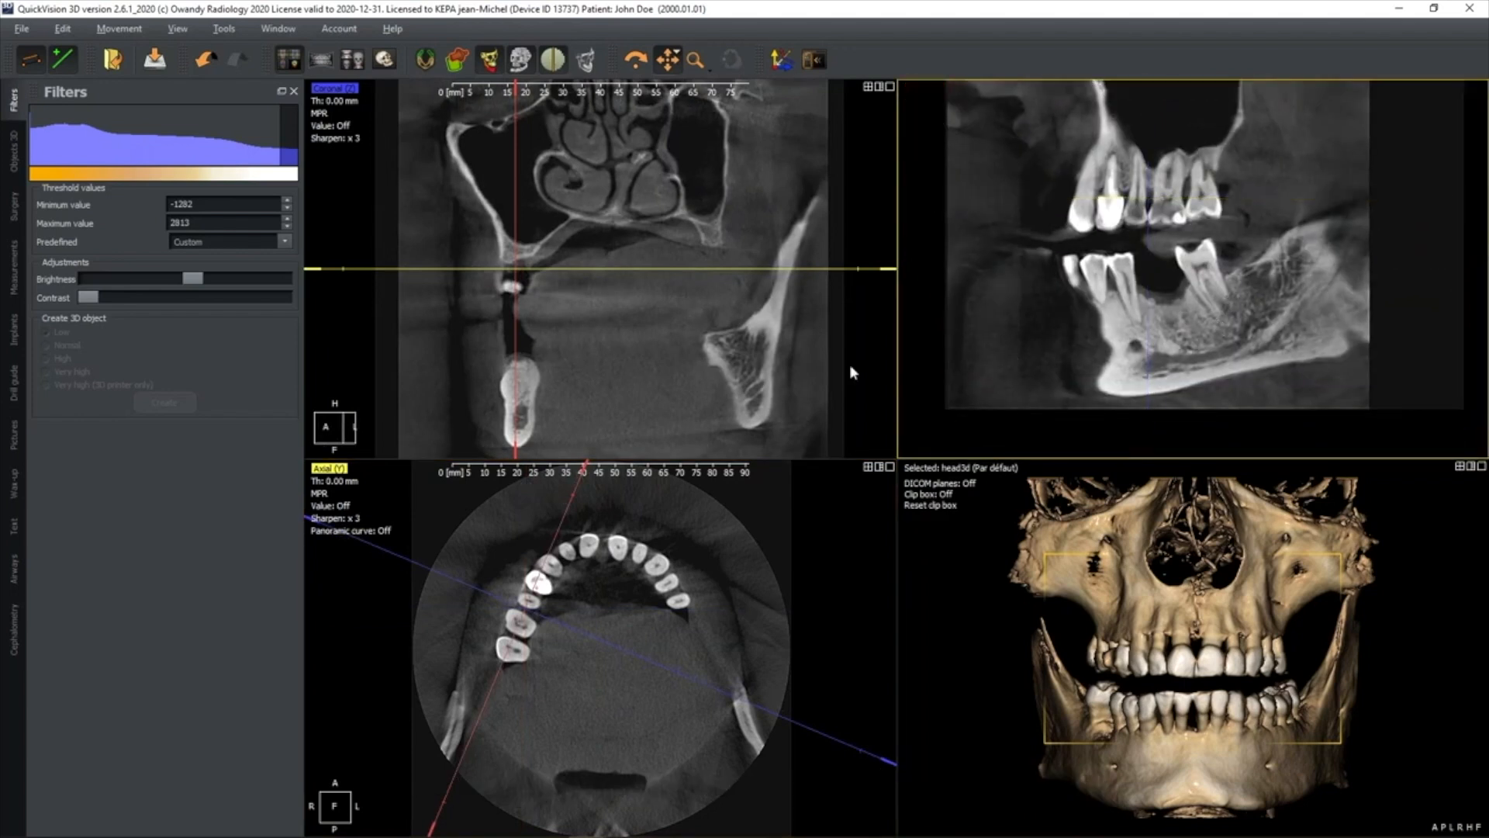
pyautogui.click(767, 345)
pyautogui.press('space')
pyautogui.scroll(1, 700, 337)
pyautogui.moveTo(699, 337); pyautogui.dragTo(772, 209)
pyautogui.scroll(1, 661, 275)
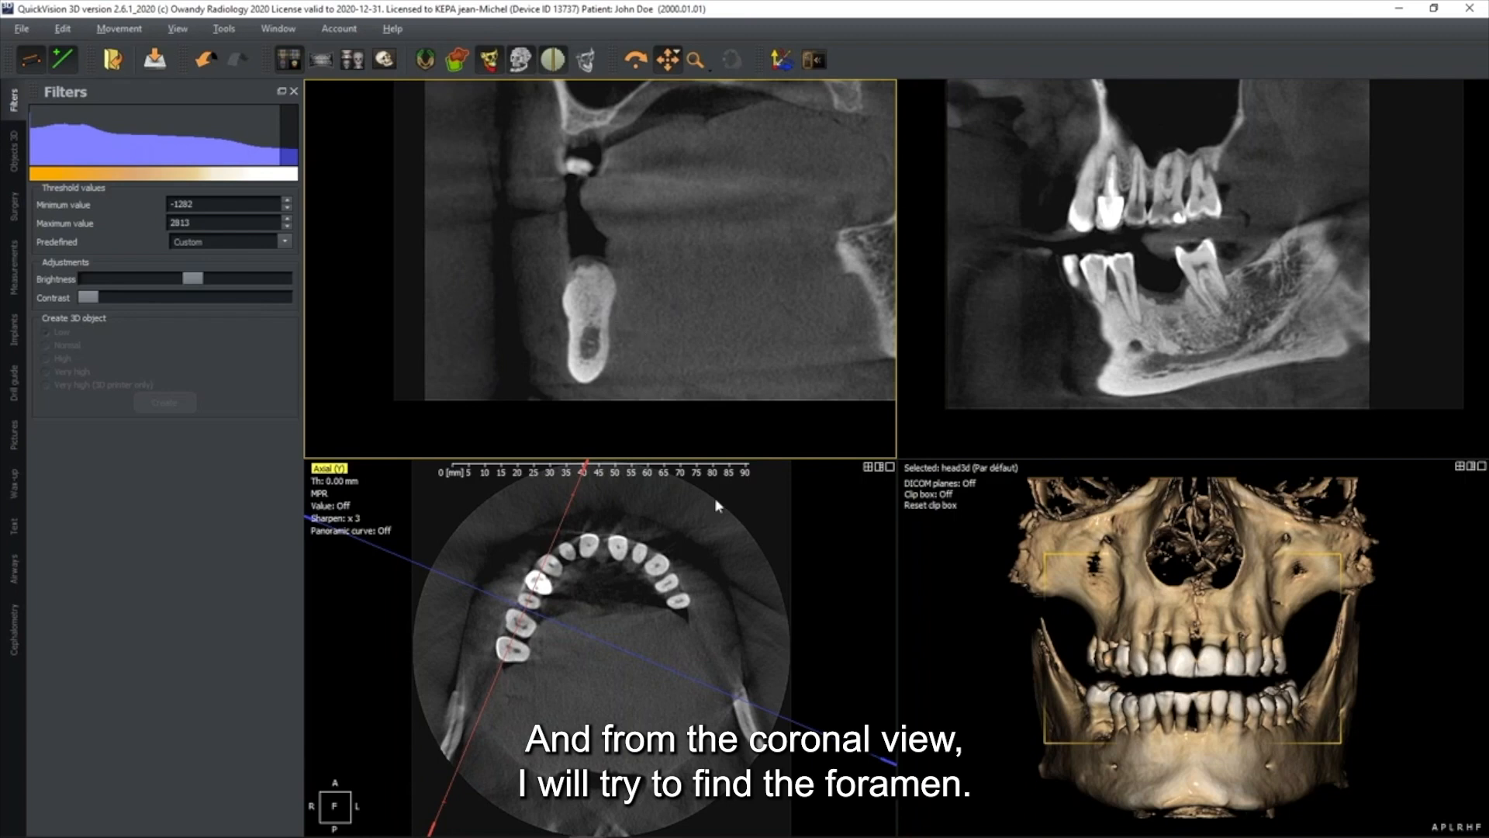
# Step: Turn the 3D skull to show the foramen on the right mandible and move the coronal slice to the foramen
pyautogui.moveTo(1138, 628); pyautogui.dragTo(1162, 723)
pyautogui.scroll(2, 1160, 727)
pyautogui.moveTo(1143, 775); pyautogui.dragTo(1220, 642, button='middle')
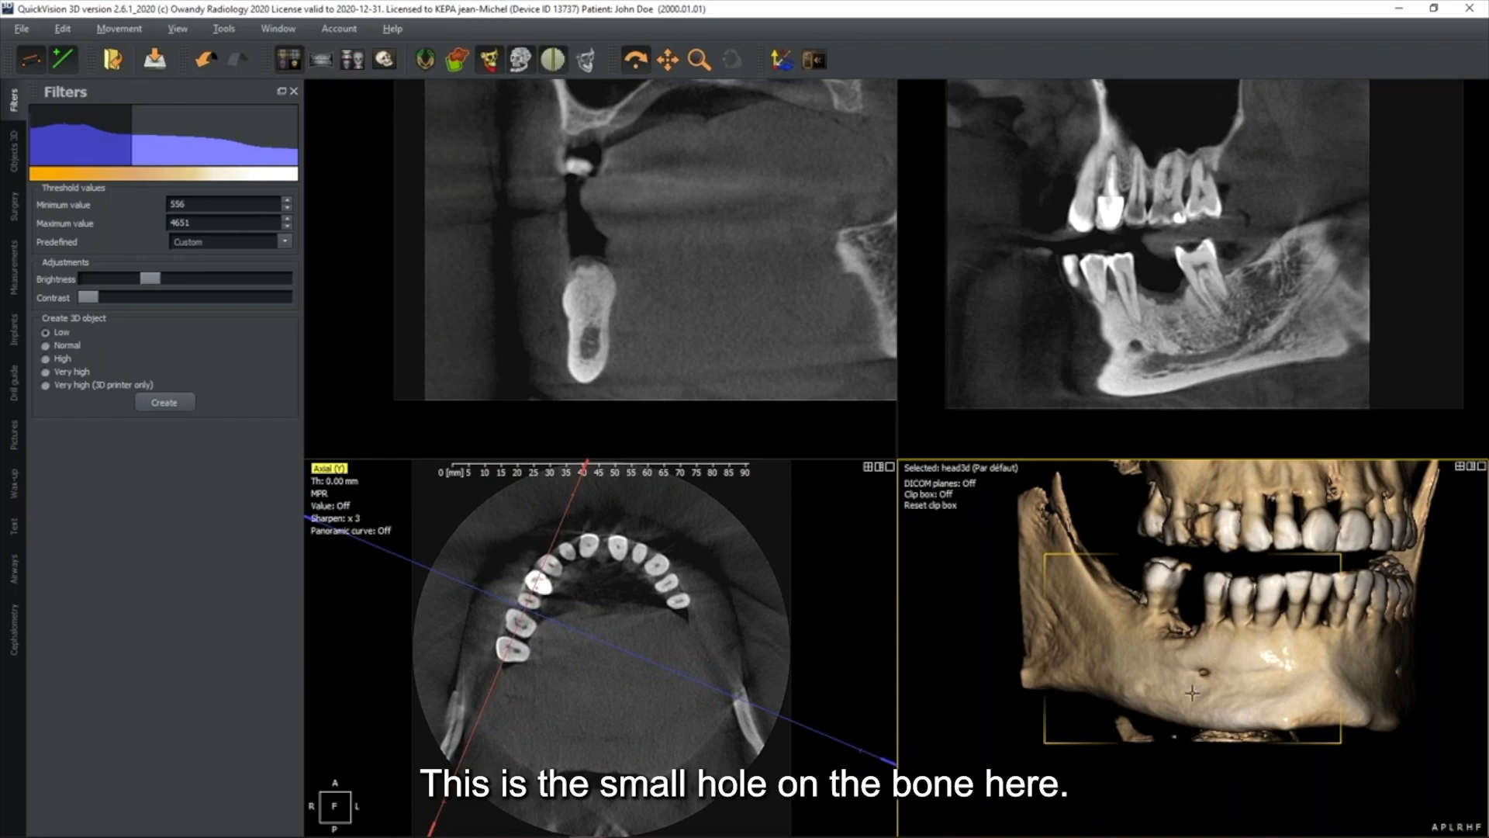
pyautogui.moveTo(555, 622); pyautogui.dragTo(560, 615)
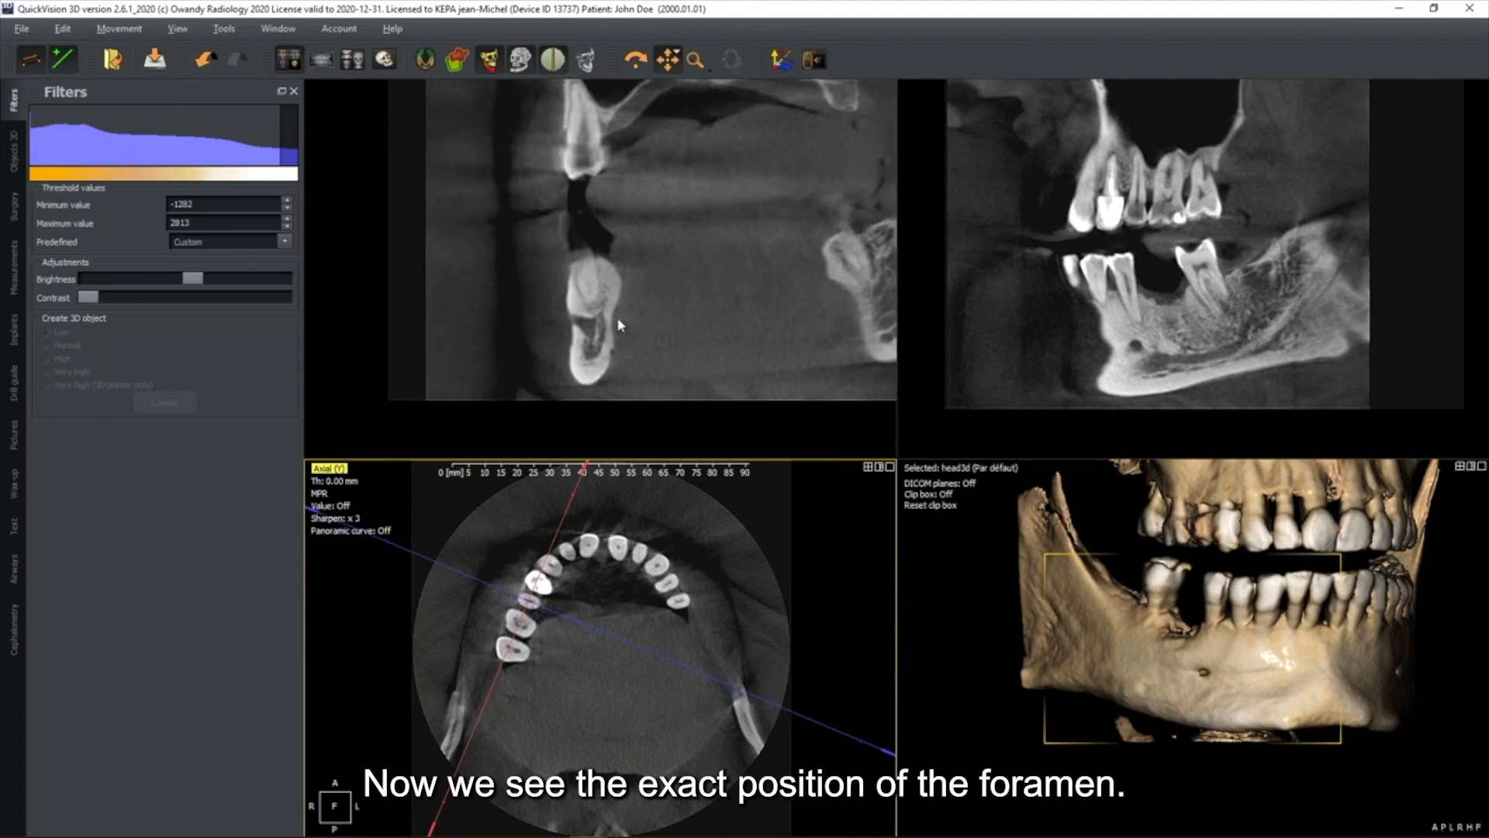
# Step: Centre the sagittal plane on the mandibular nerve at the foramen and rotate it about that point to follow the nerve canal
pyautogui.click(583, 310)
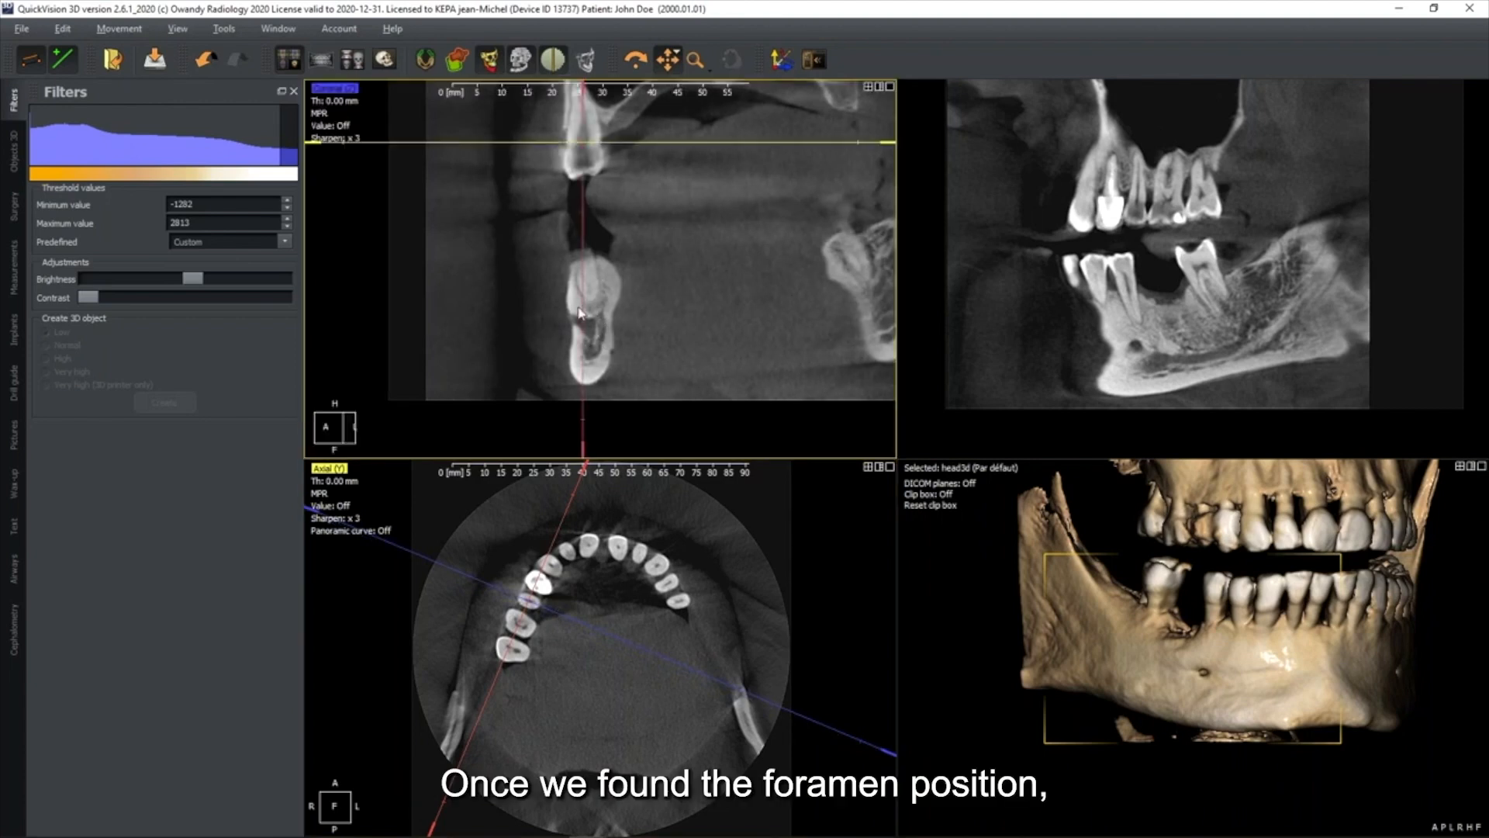
pyautogui.moveTo(582, 312)
pyautogui.mouseDown()
pyautogui.moveTo(597, 311)
pyautogui.moveTo(587, 319)
pyautogui.mouseUp()
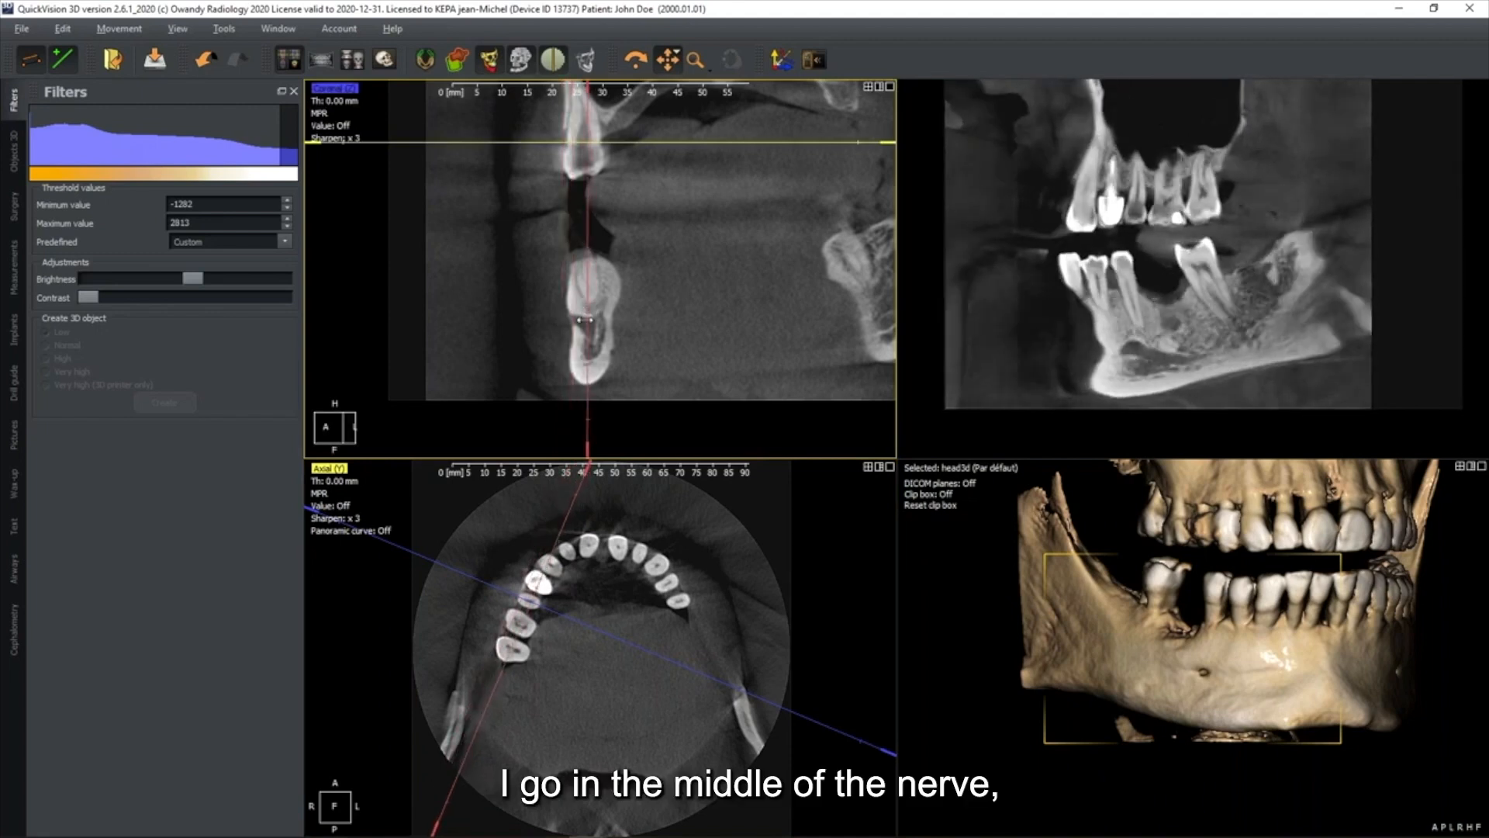
pyautogui.click(1177, 350)
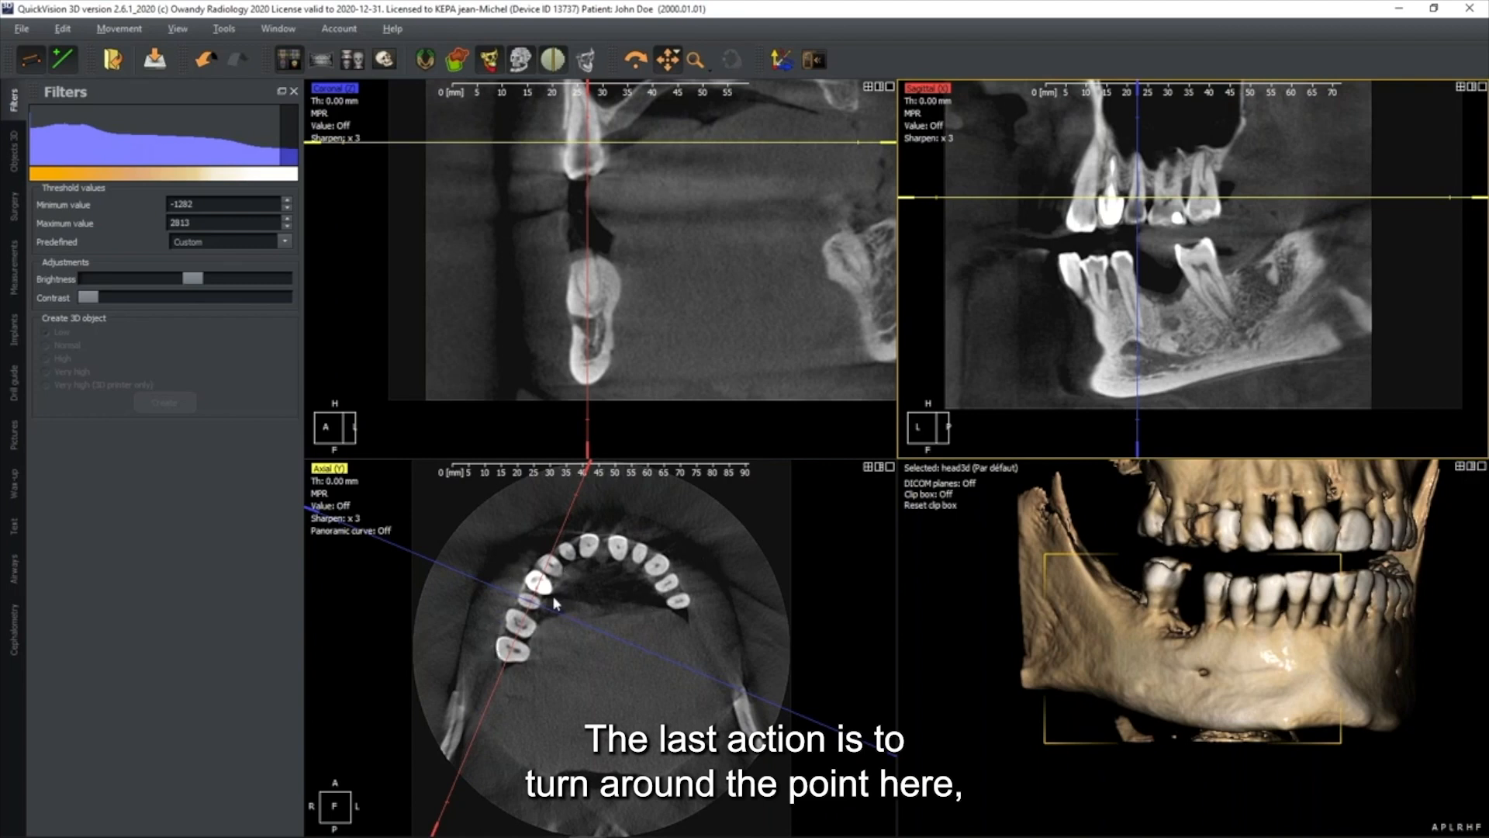
pyautogui.moveTo(870, 746); pyautogui.dragTo(858, 770)
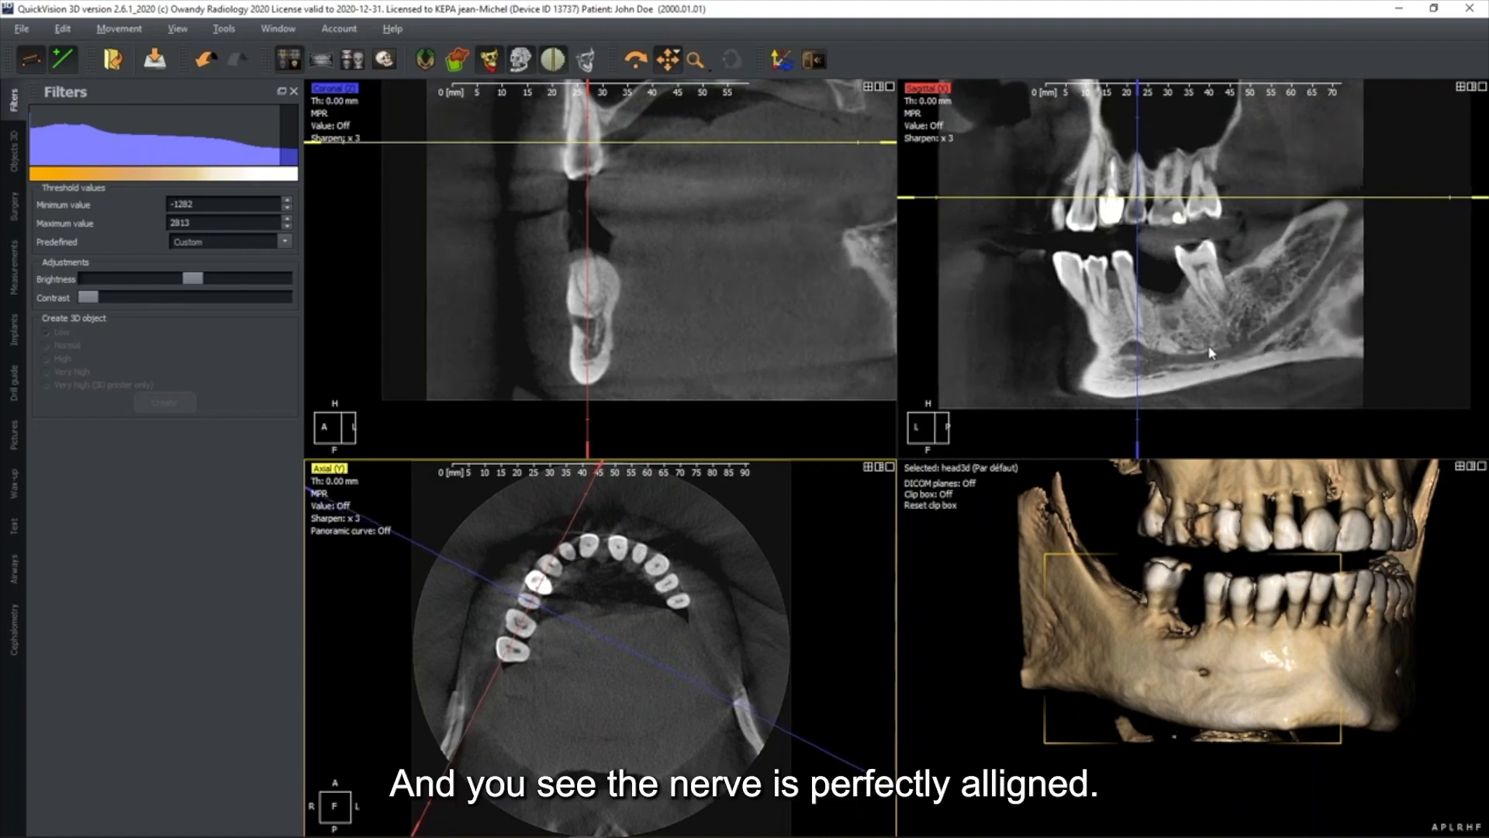
# Step: Hide the reference lines in the coronal and sagittal views and create a Nerve 3D object
pyautogui.doubleClick(812, 296)
pyautogui.doubleClick(1044, 315)
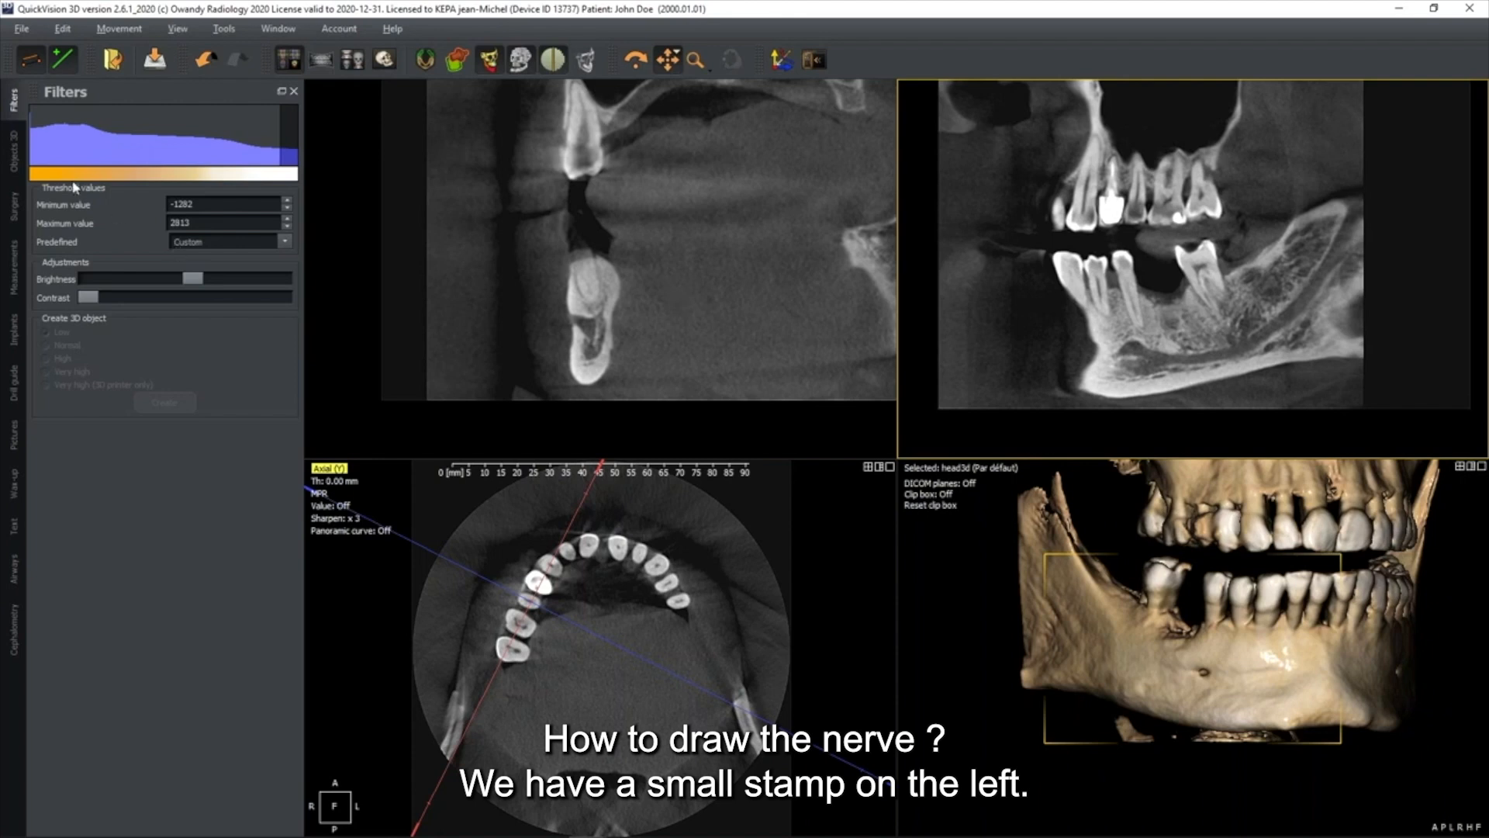
pyautogui.click(14, 154)
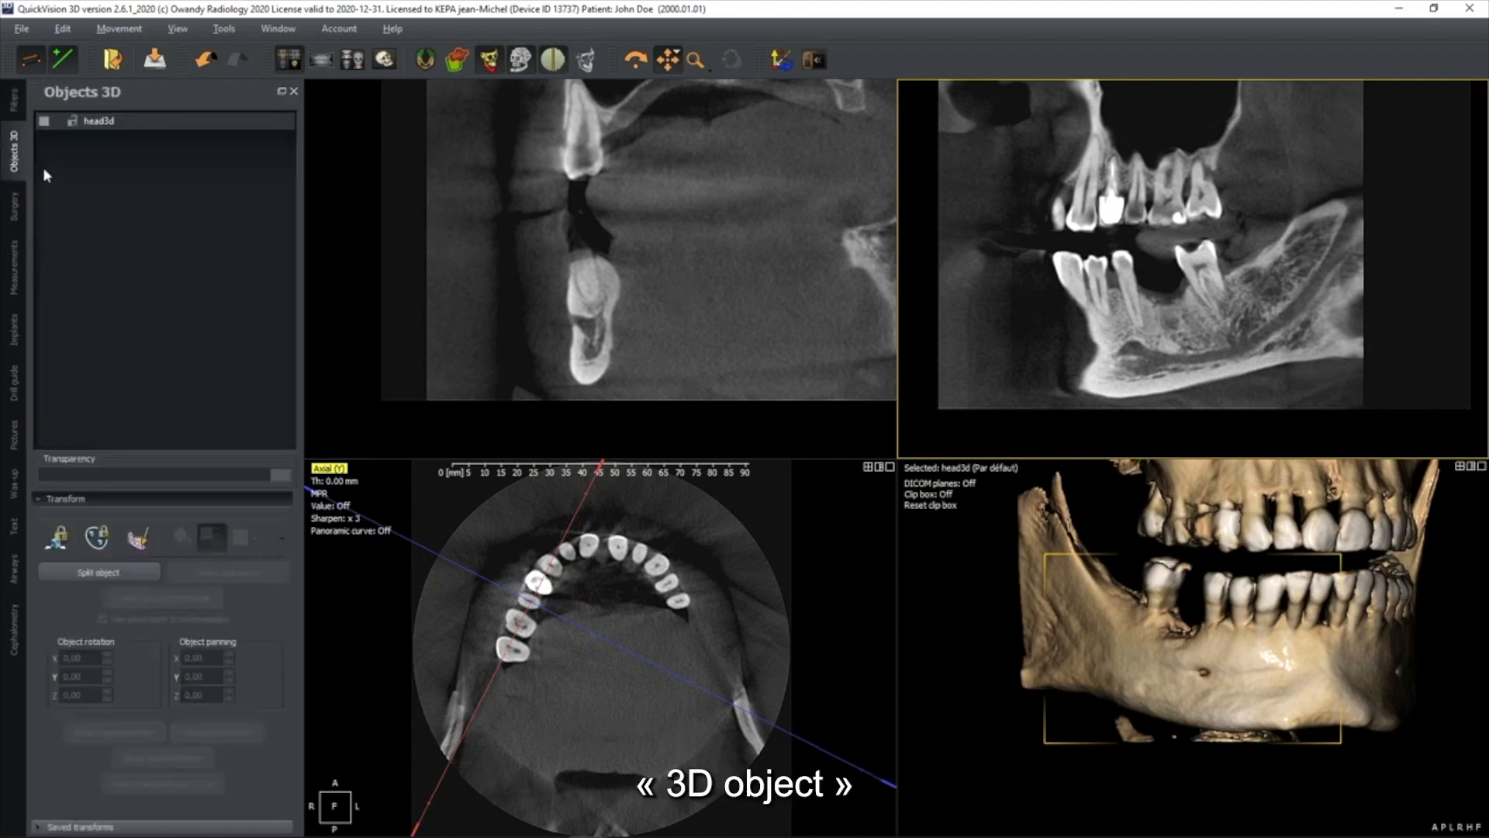
pyautogui.click(138, 537)
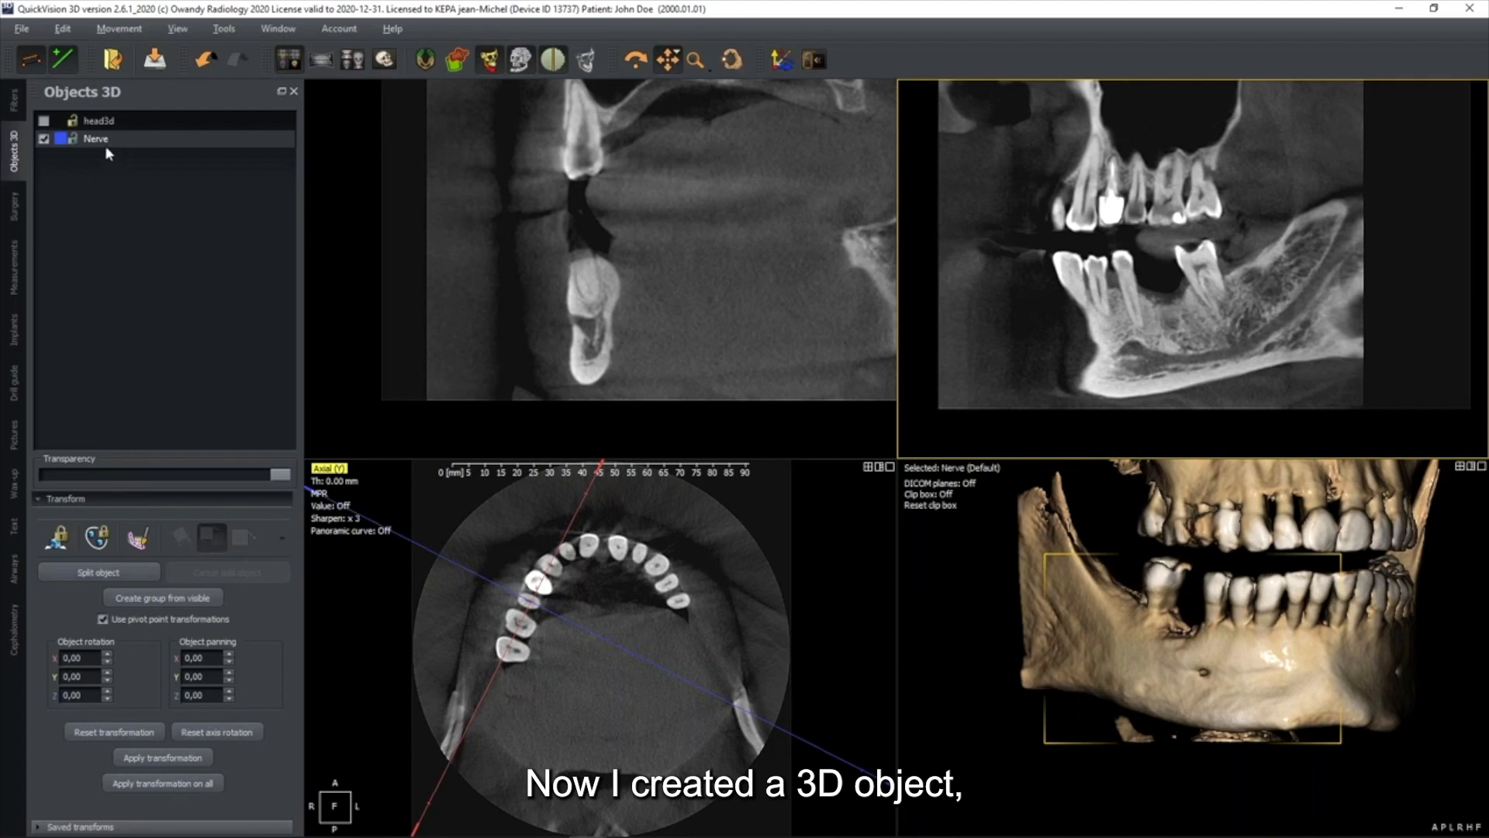
# Step: Place the first two nerve points at the foramen in the coronal view and bring the outer point closer to the bone
pyautogui.click(677, 146)
pyautogui.click(529, 293)
pyautogui.click(590, 324)
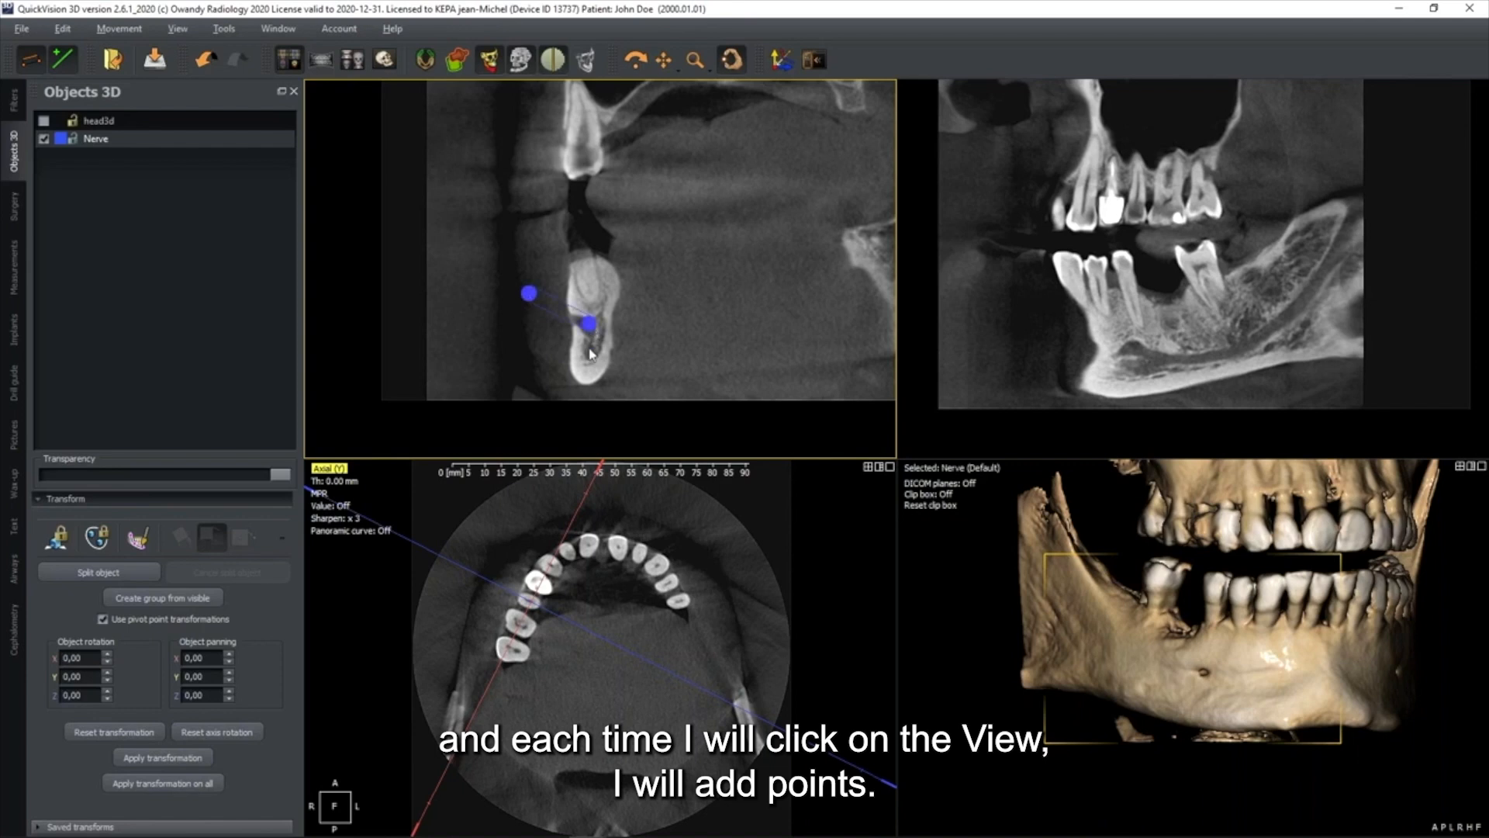
pyautogui.moveTo(543, 353); pyautogui.dragTo(590, 330)
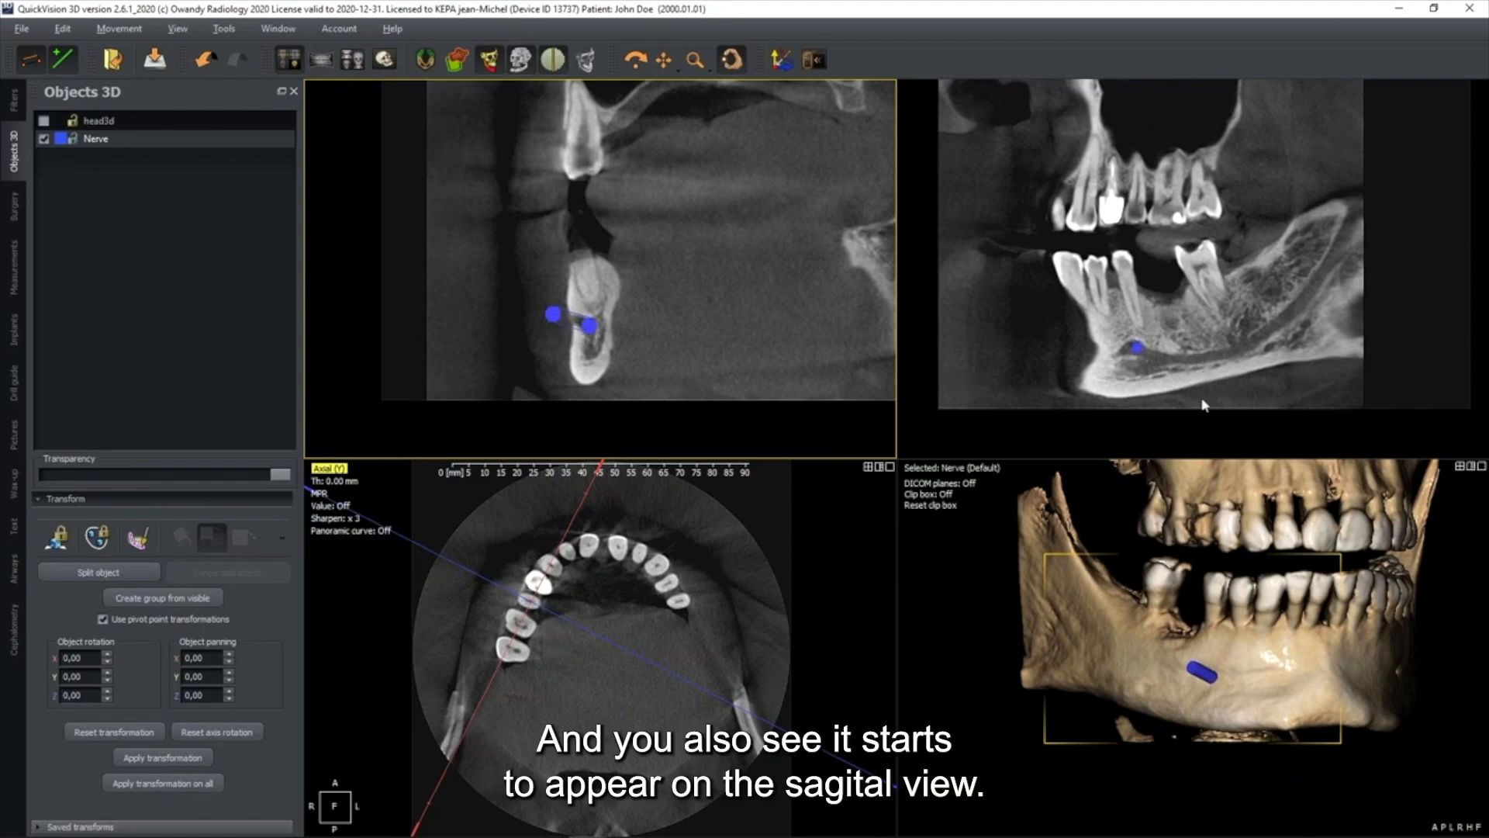
# Step: Trace the nerve with points along the mandibular canal in the sagittal view, from the foramen up through the ramus
pyautogui.moveTo(1241, 341); pyautogui.dragTo(1188, 287)
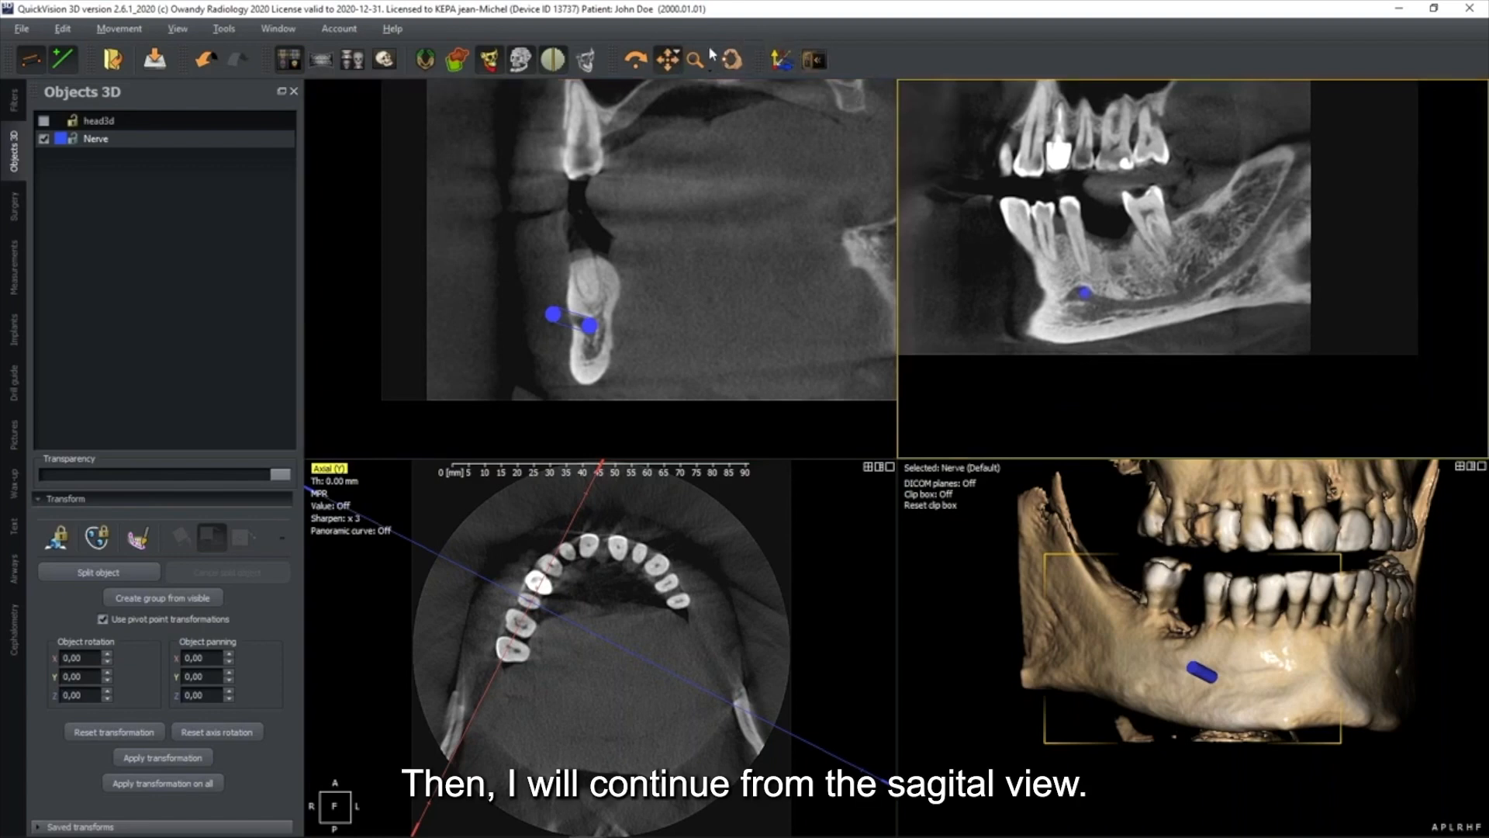
pyautogui.click(734, 65)
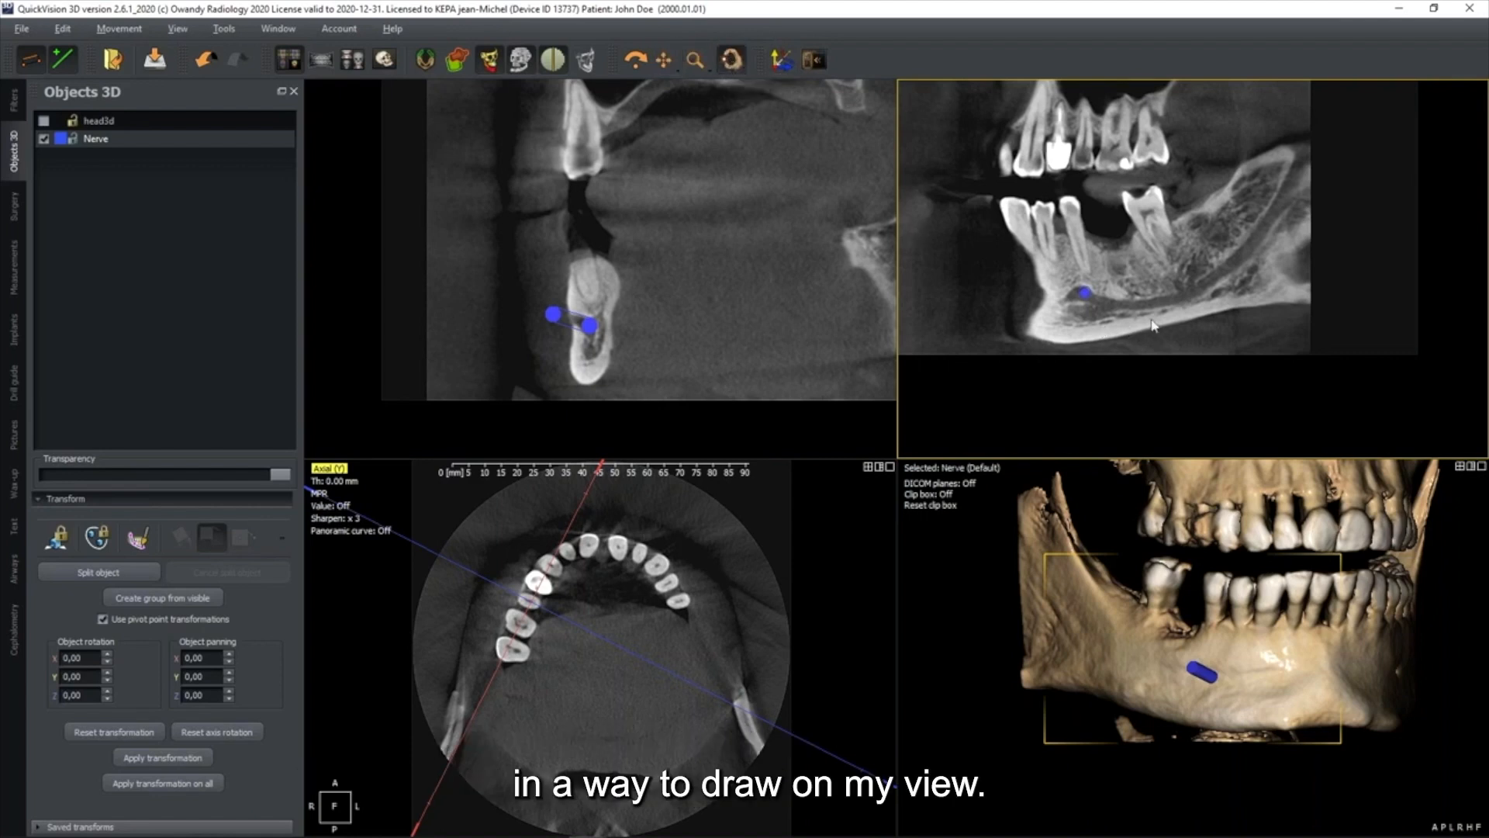
pyautogui.click(1099, 296)
pyautogui.click(1123, 303)
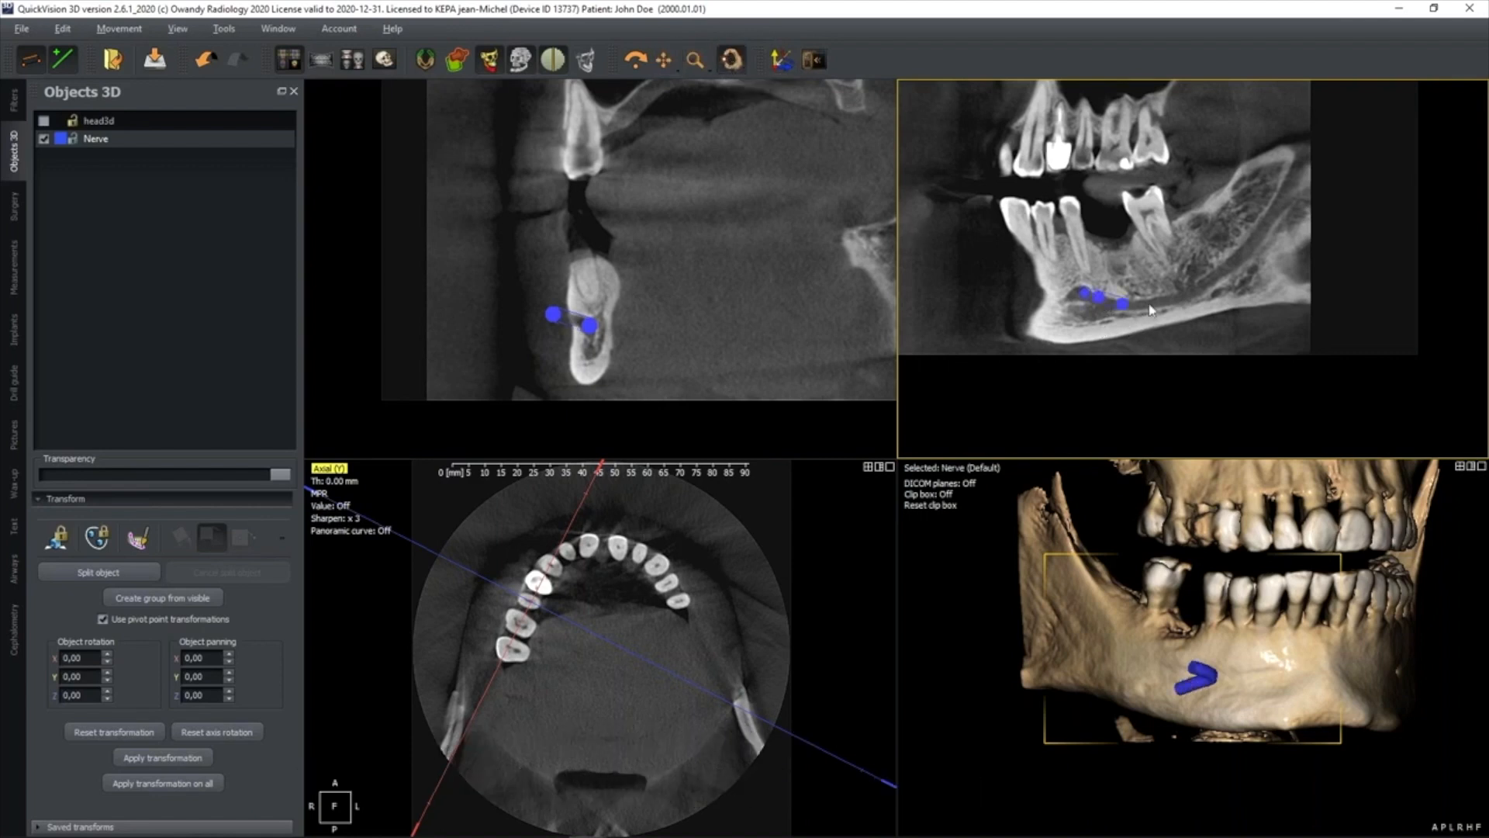
pyautogui.click(1149, 302)
pyautogui.click(1176, 297)
pyautogui.click(1205, 286)
pyautogui.click(1223, 271)
pyautogui.click(1244, 251)
pyautogui.click(1257, 235)
pyautogui.click(1278, 204)
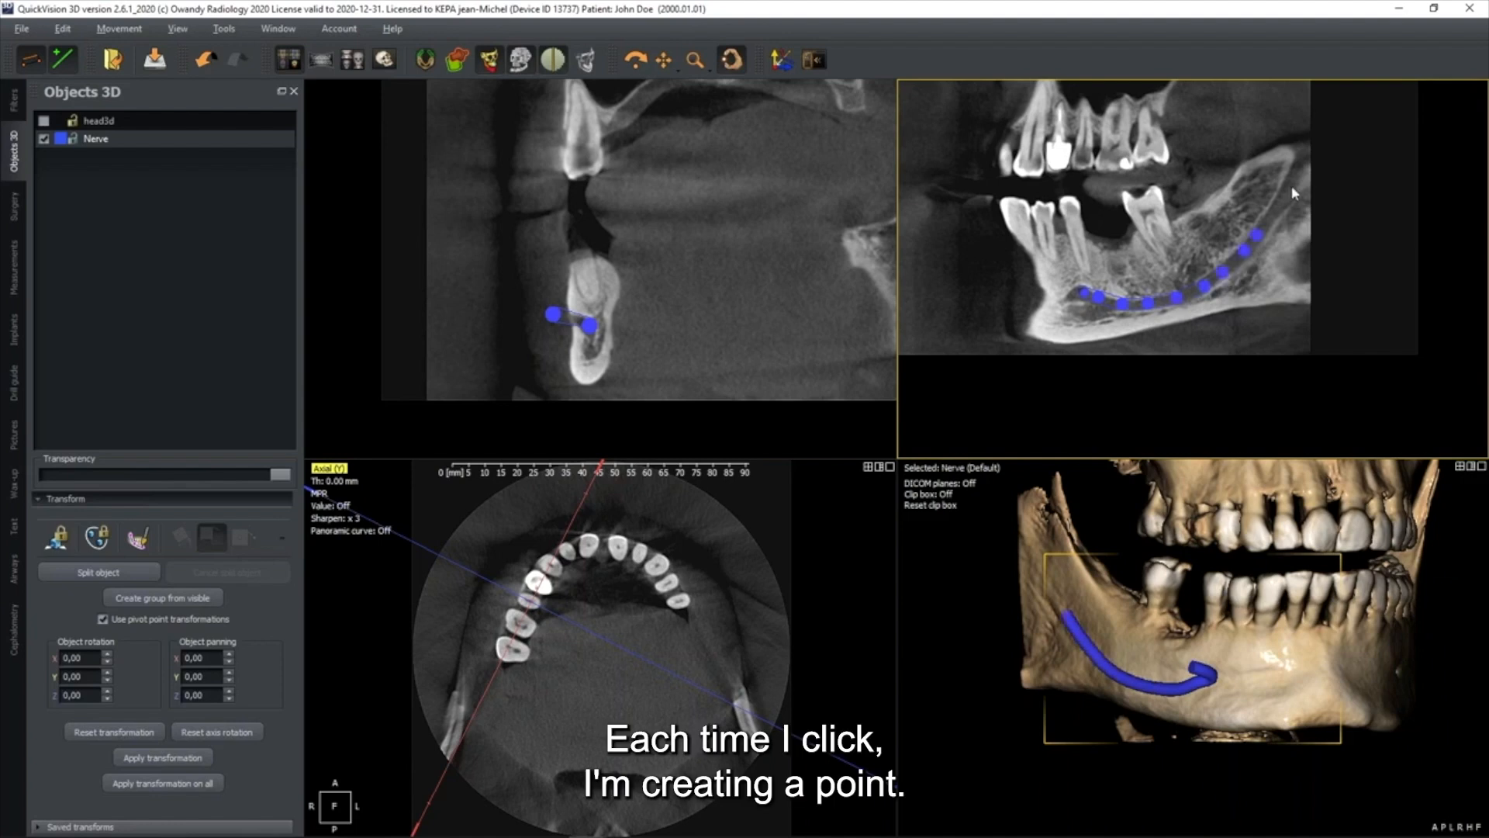
pyautogui.click(1293, 175)
# Step: Shift one nerve point slightly so it follows the canal in the sagittal view and finish the nerve points
pyautogui.scroll(2, 1271, 281)
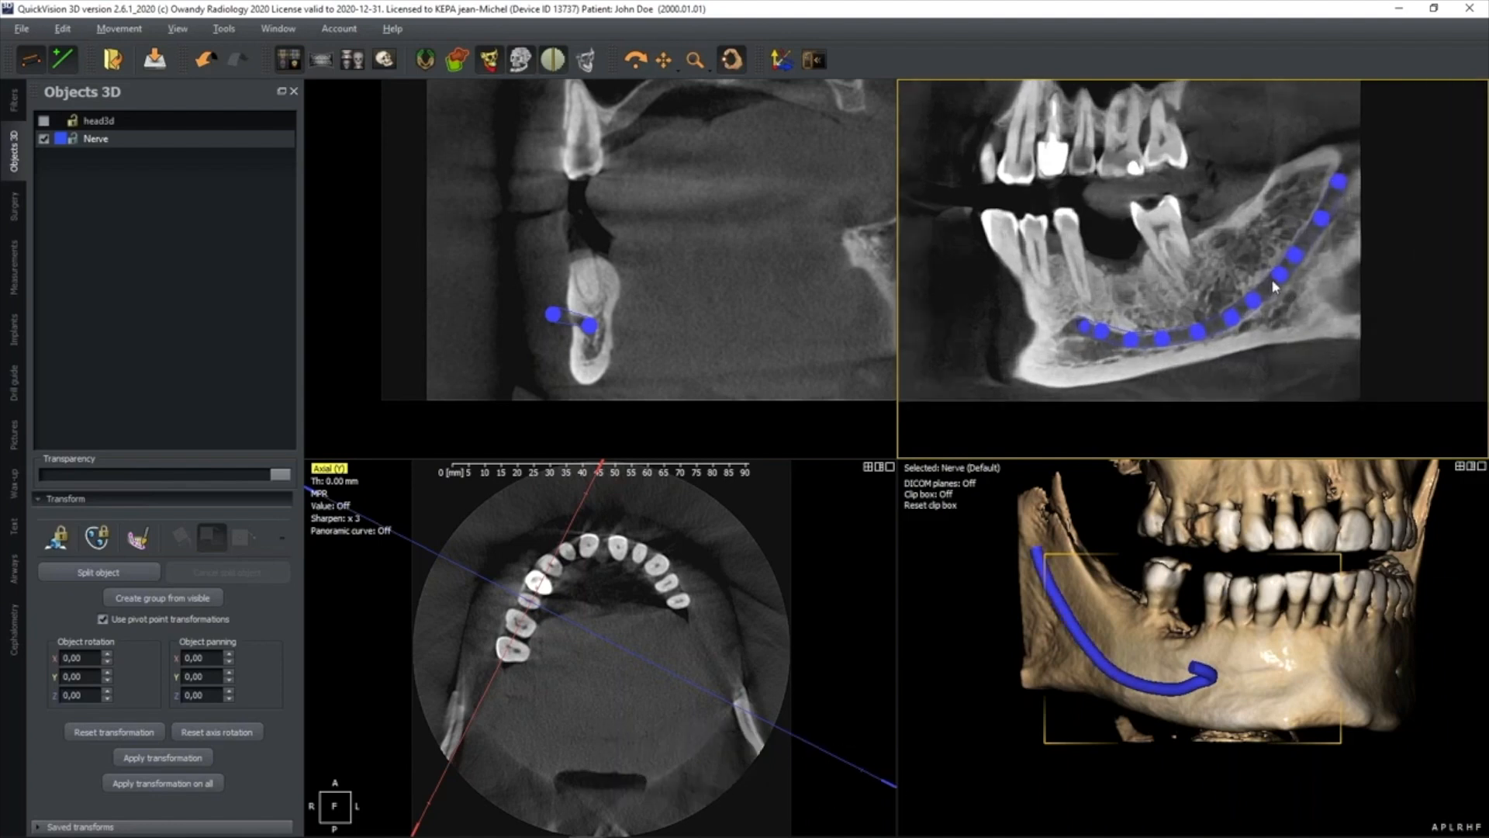
pyautogui.moveTo(1253, 300); pyautogui.dragTo(1246, 297)
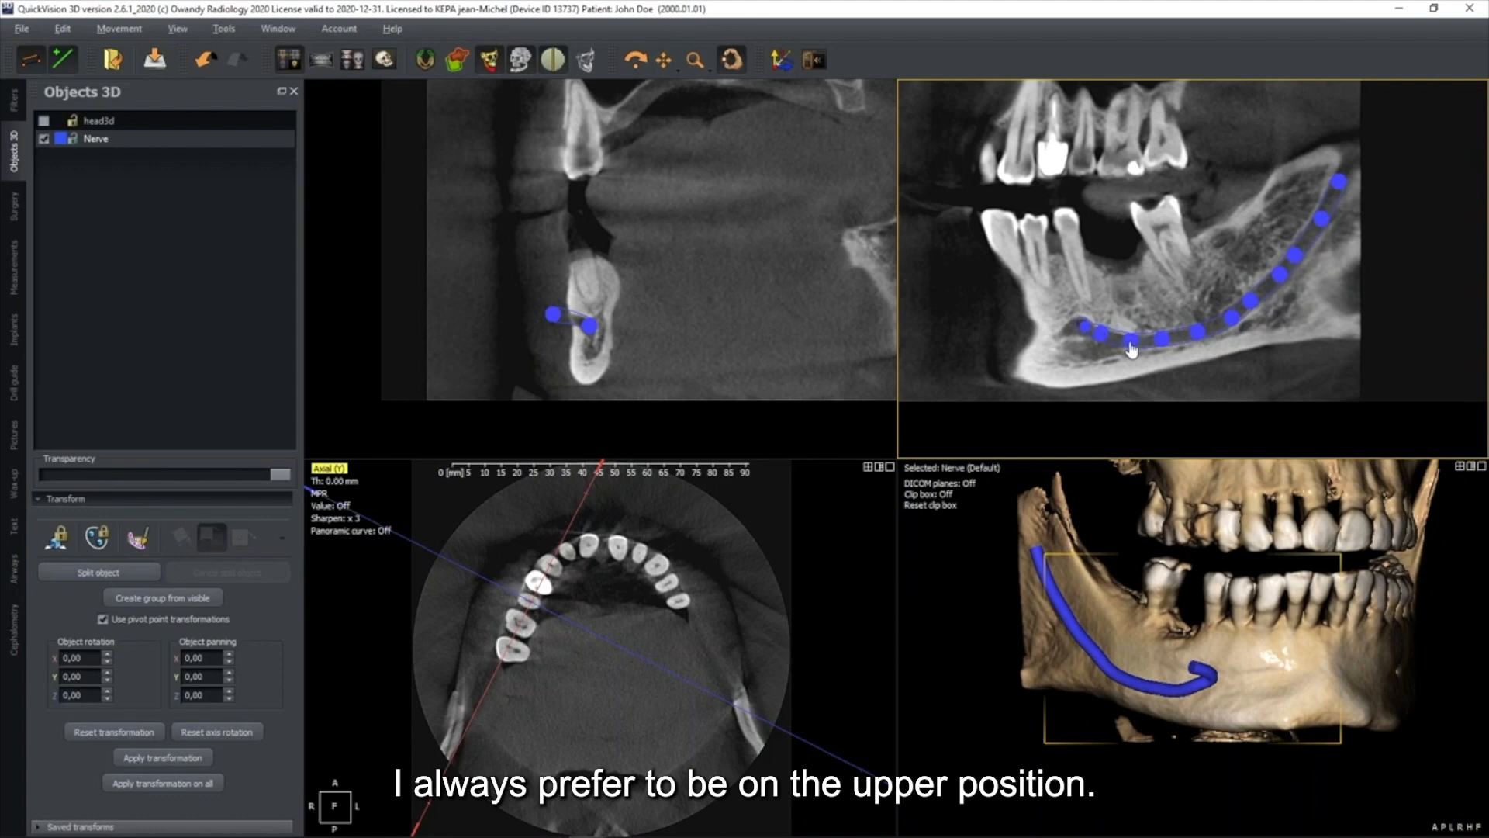
pyautogui.rightClick(1197, 333)
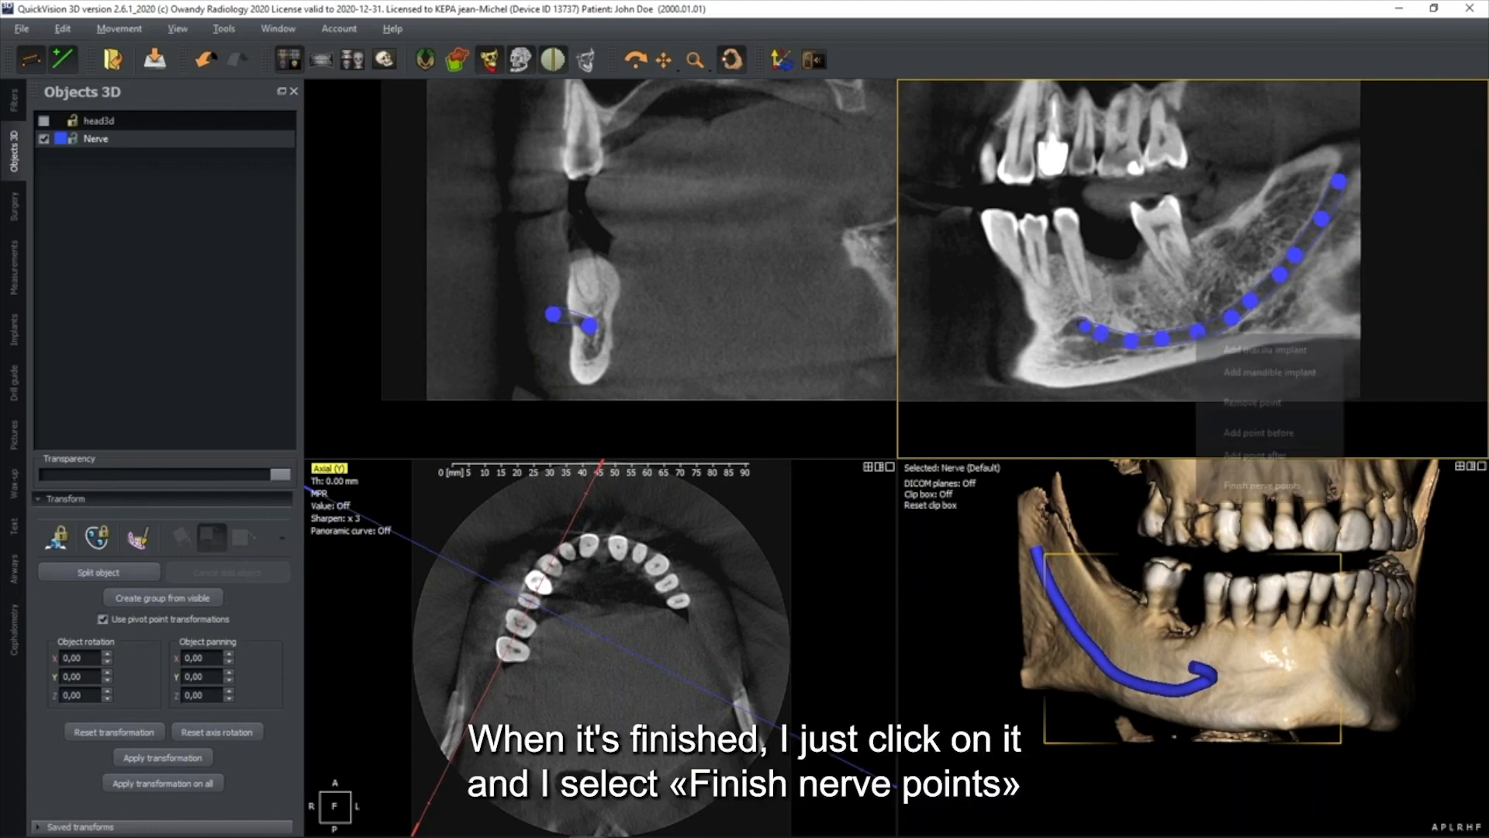
pyautogui.click(1241, 486)
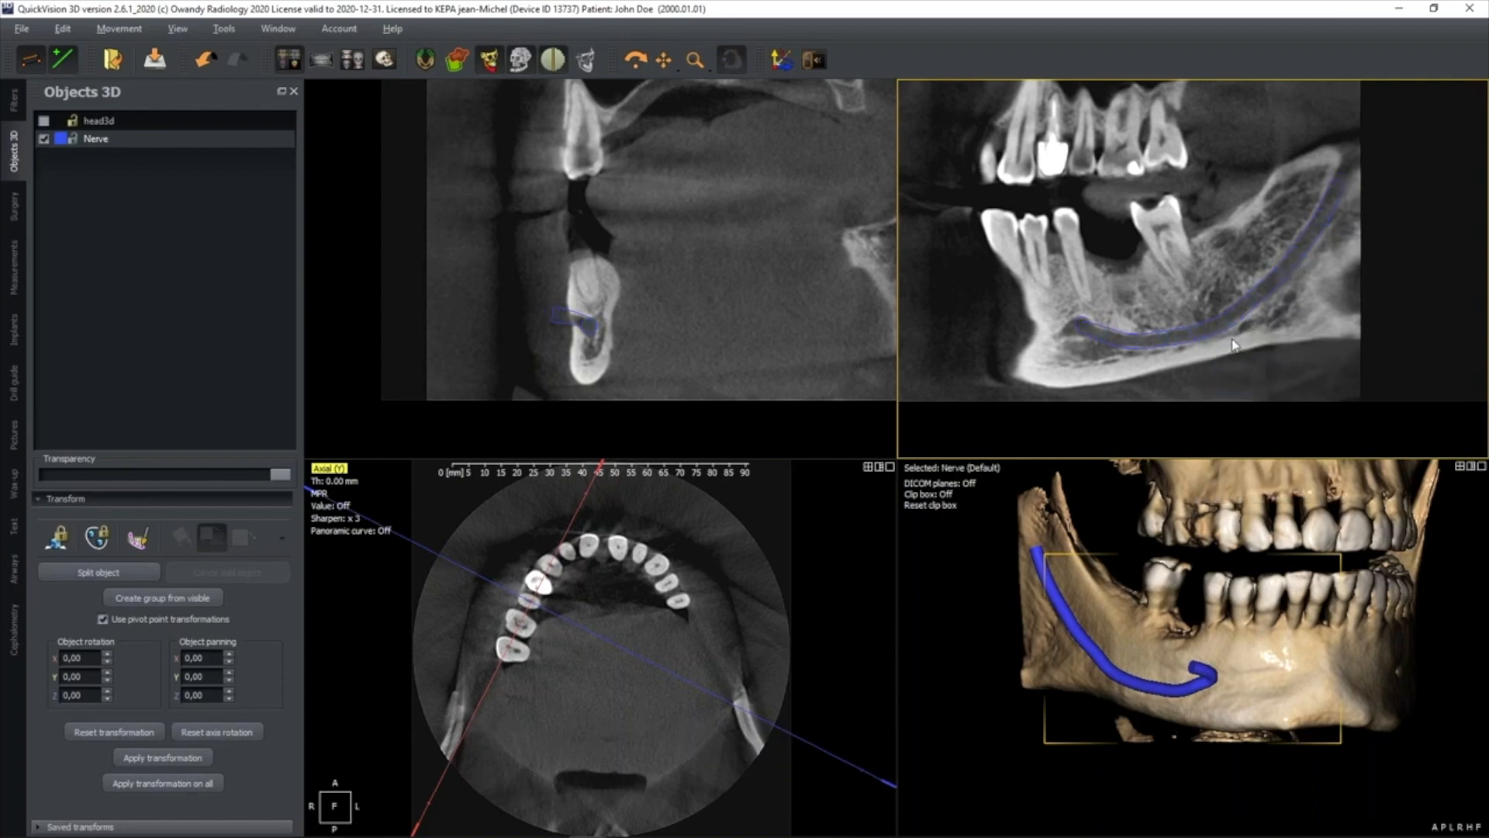
# Step: Set the Nerve object's colour to bright green (#55ff00)
pyautogui.click(64, 140)
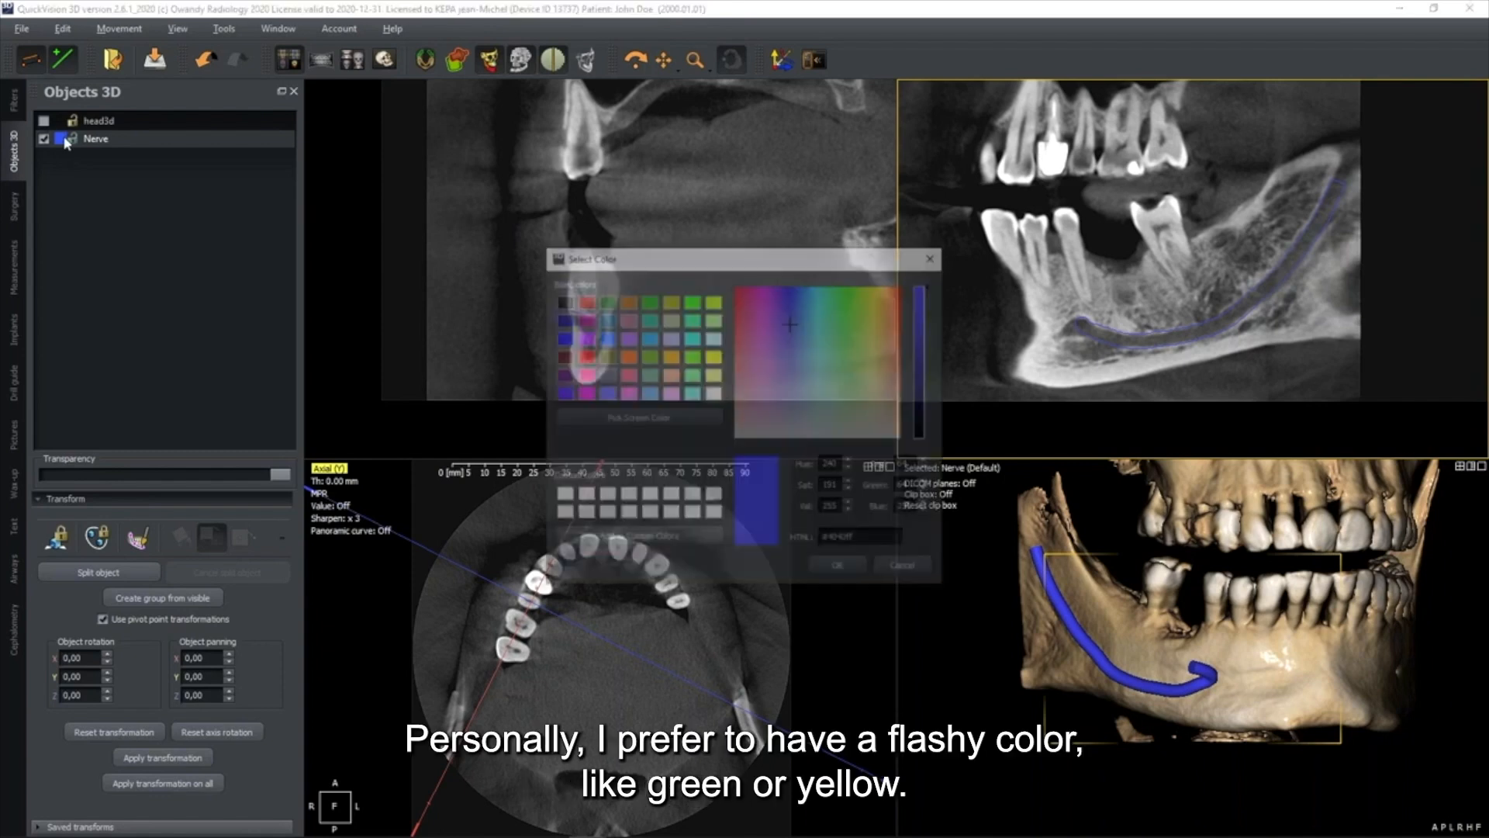
pyautogui.click(689, 361)
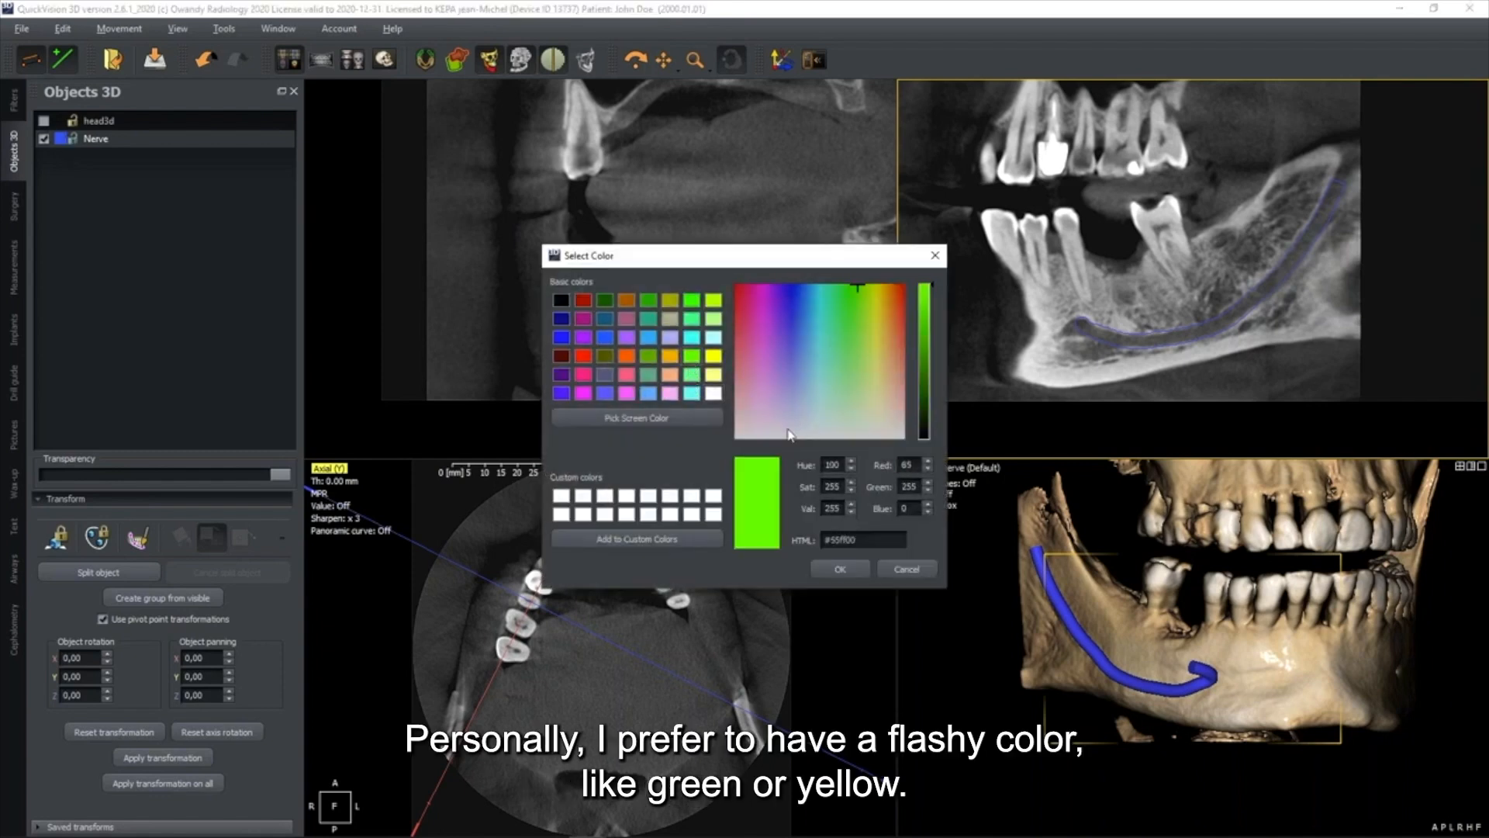
pyautogui.click(837, 570)
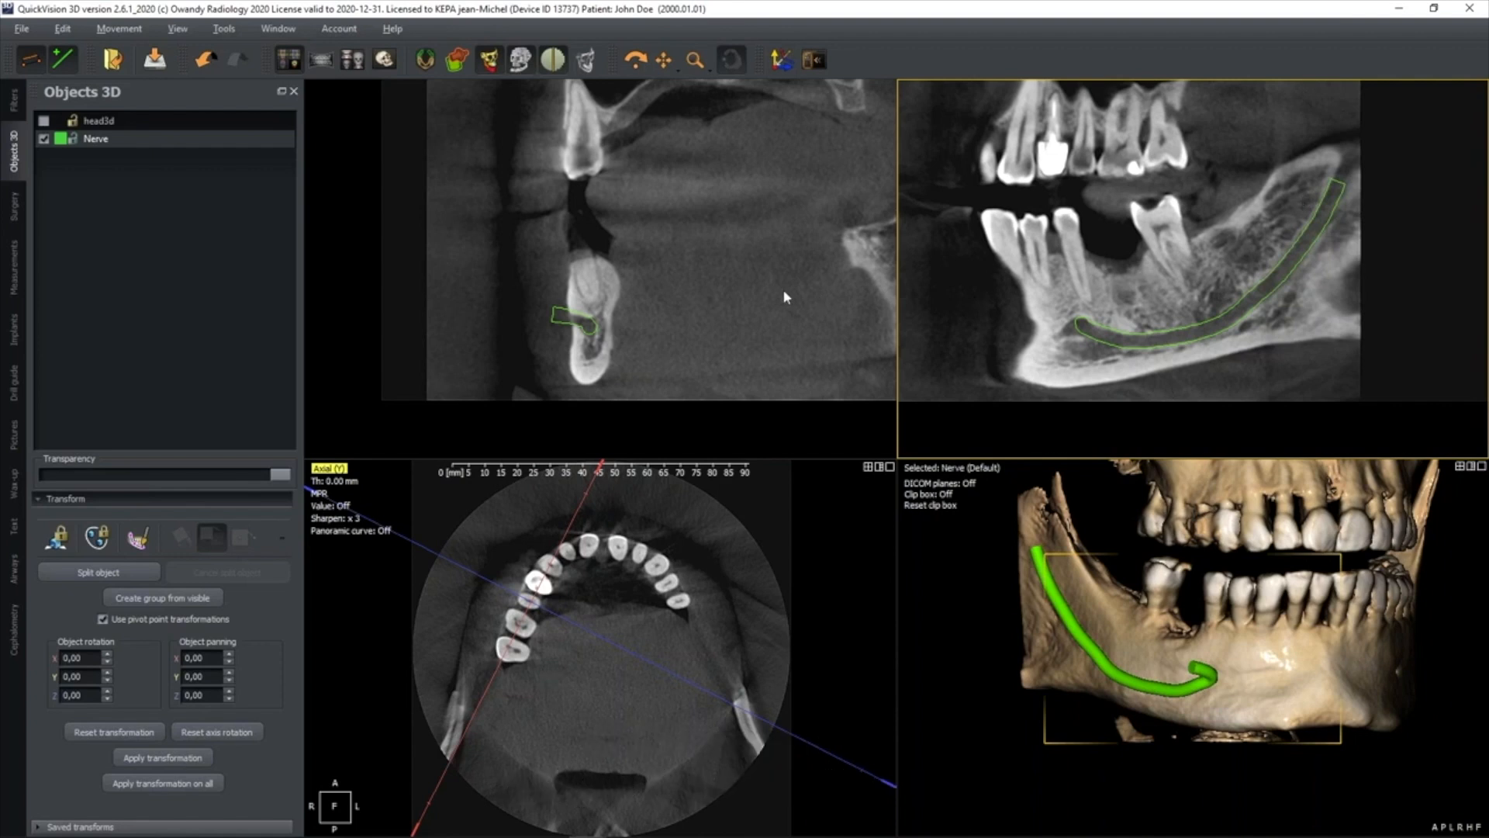
# Step: Restore the coronal and sagittal reference lines, lower the axial plane, and shift and tilt the coronal plane through the missing-molar gap
pyautogui.press('space')
pyautogui.press('space')
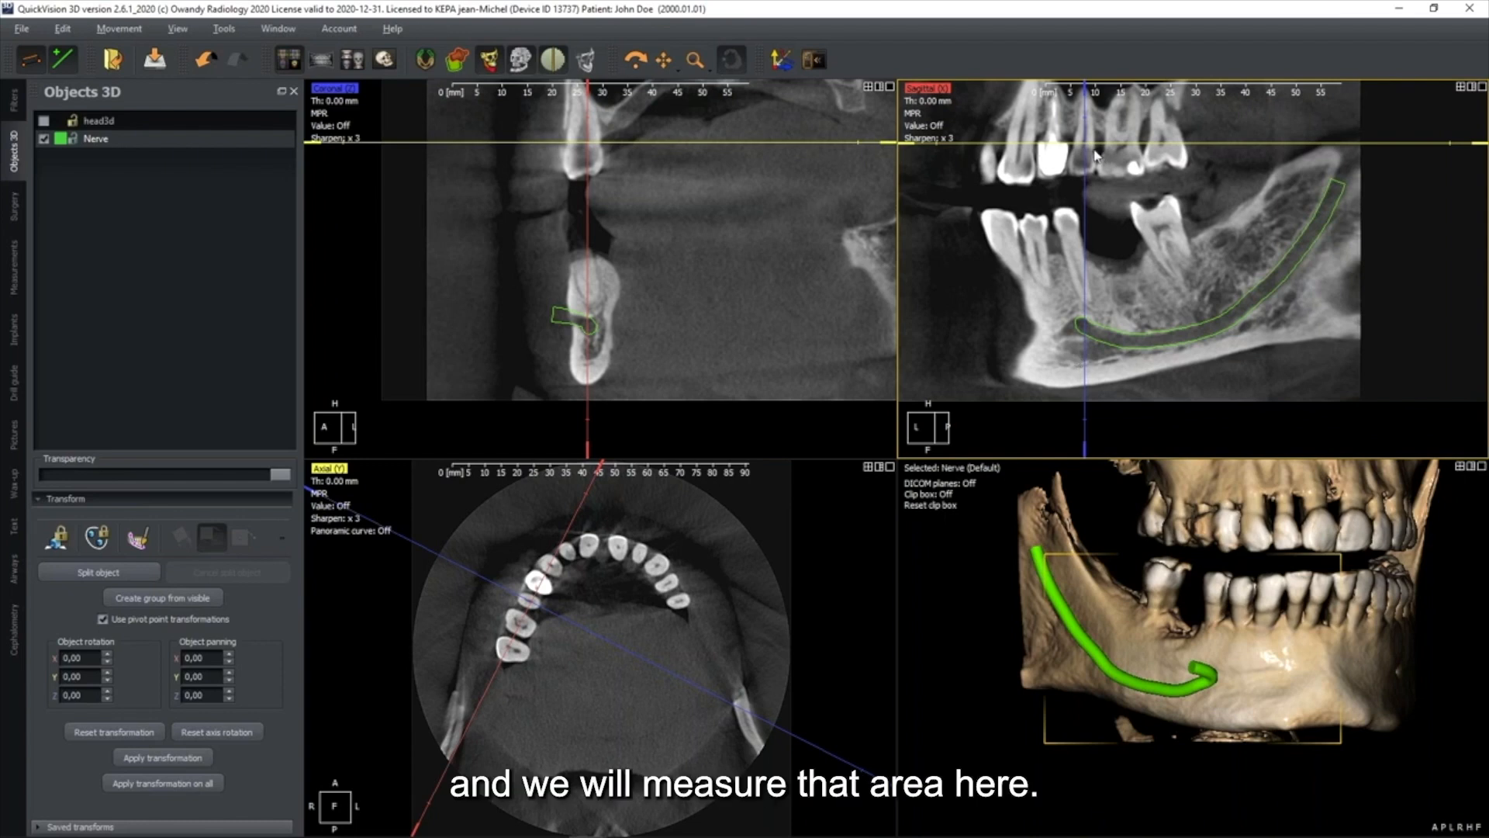
pyautogui.moveTo(1090, 153); pyautogui.dragTo(1110, 226)
pyautogui.moveTo(1110, 427); pyautogui.dragTo(1163, 426)
pyautogui.moveTo(1469, 136); pyautogui.dragTo(1471, 162)
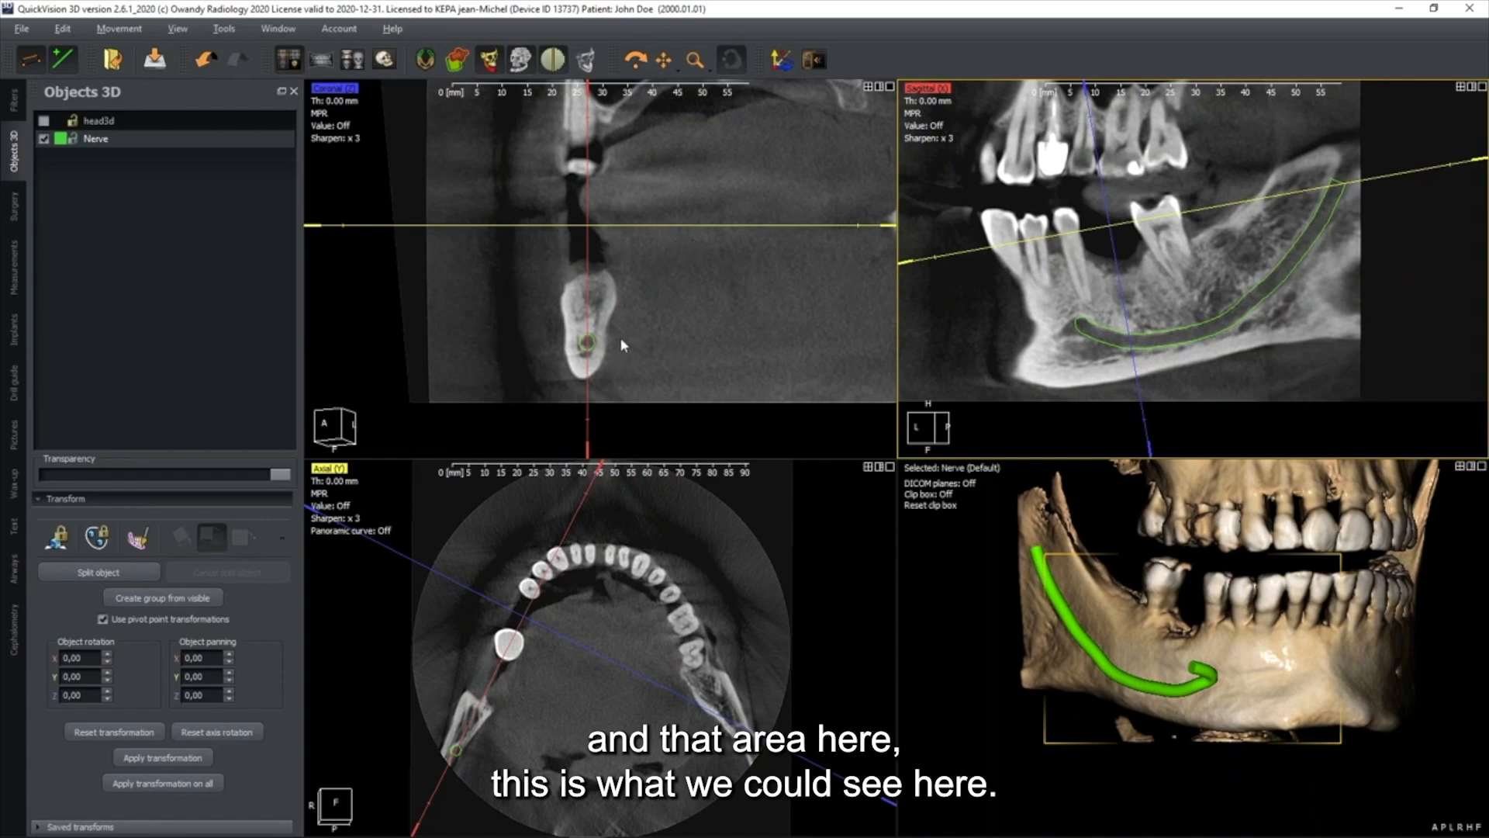
# Step: Measure the bone height point to point from the ridge crest to the nerve in the coronal view and move its label clear of the bone
pyautogui.moveTo(621, 336); pyautogui.dragTo(634, 308, button='right')
pyautogui.moveTo(630, 334); pyautogui.dragTo(642, 298, button='middle')
pyautogui.press('space')
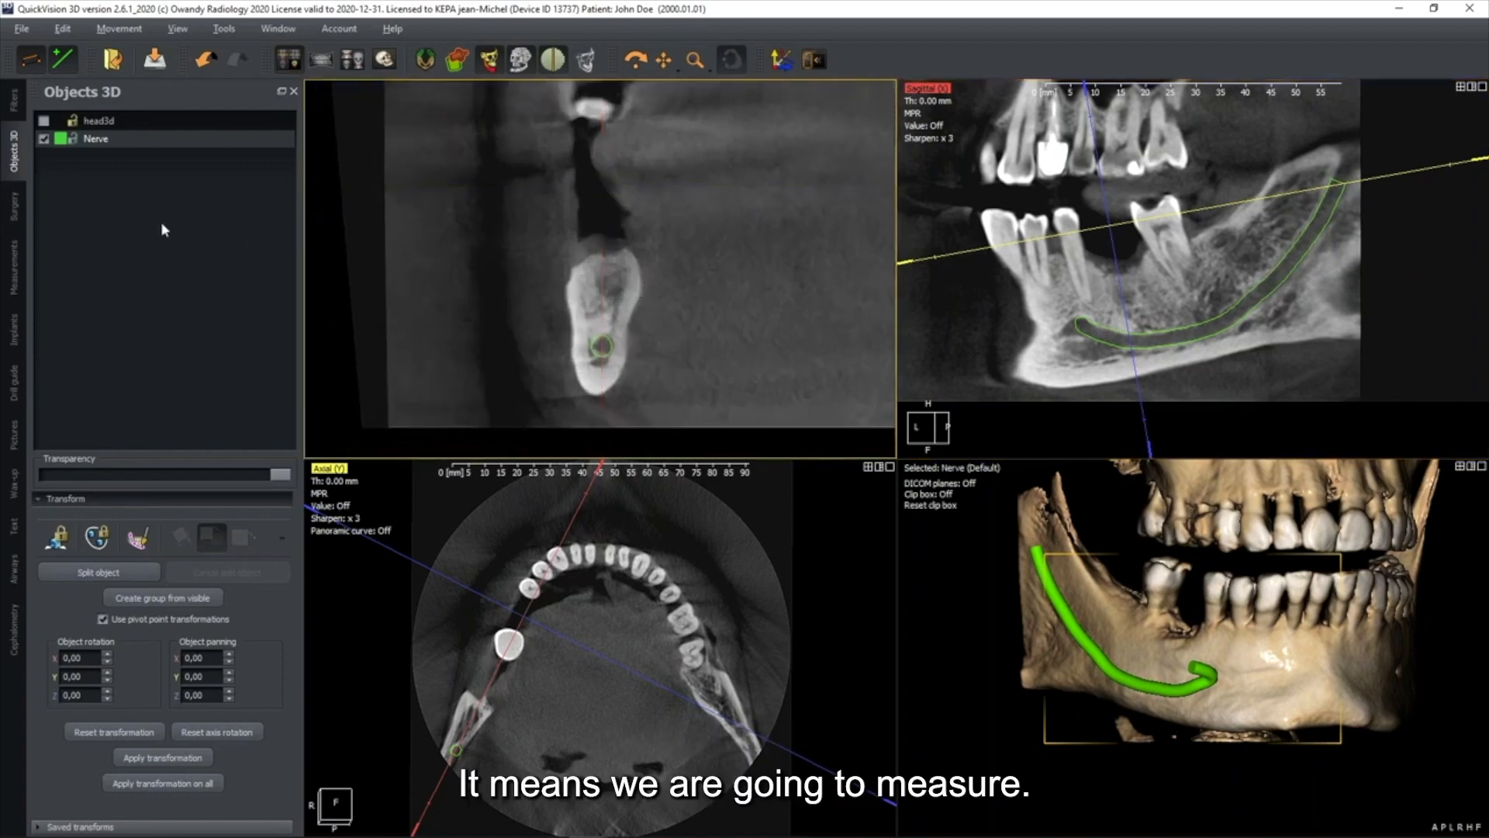
pyautogui.click(13, 268)
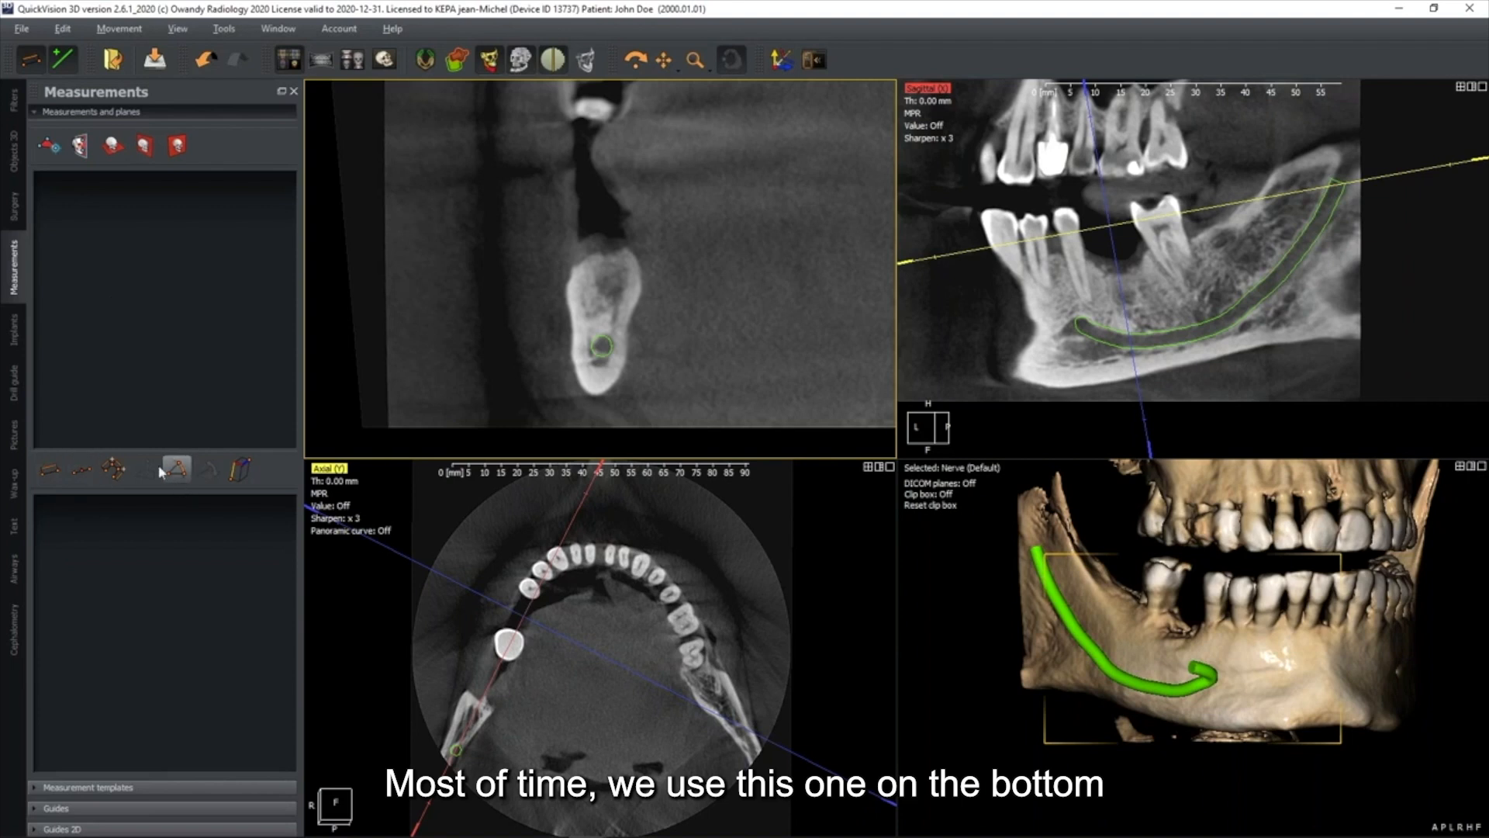
pyautogui.click(51, 475)
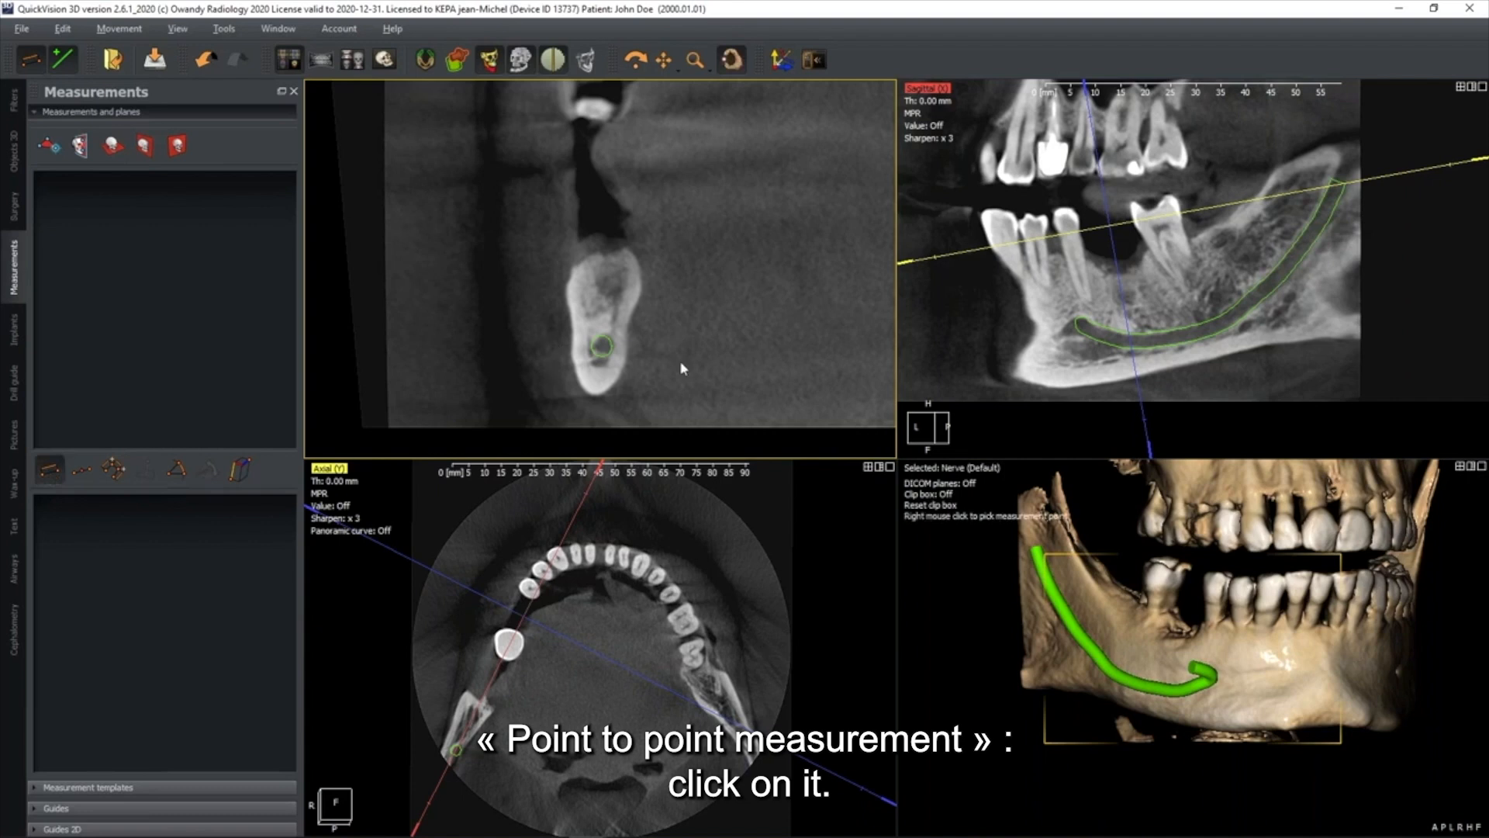
pyautogui.click(608, 254)
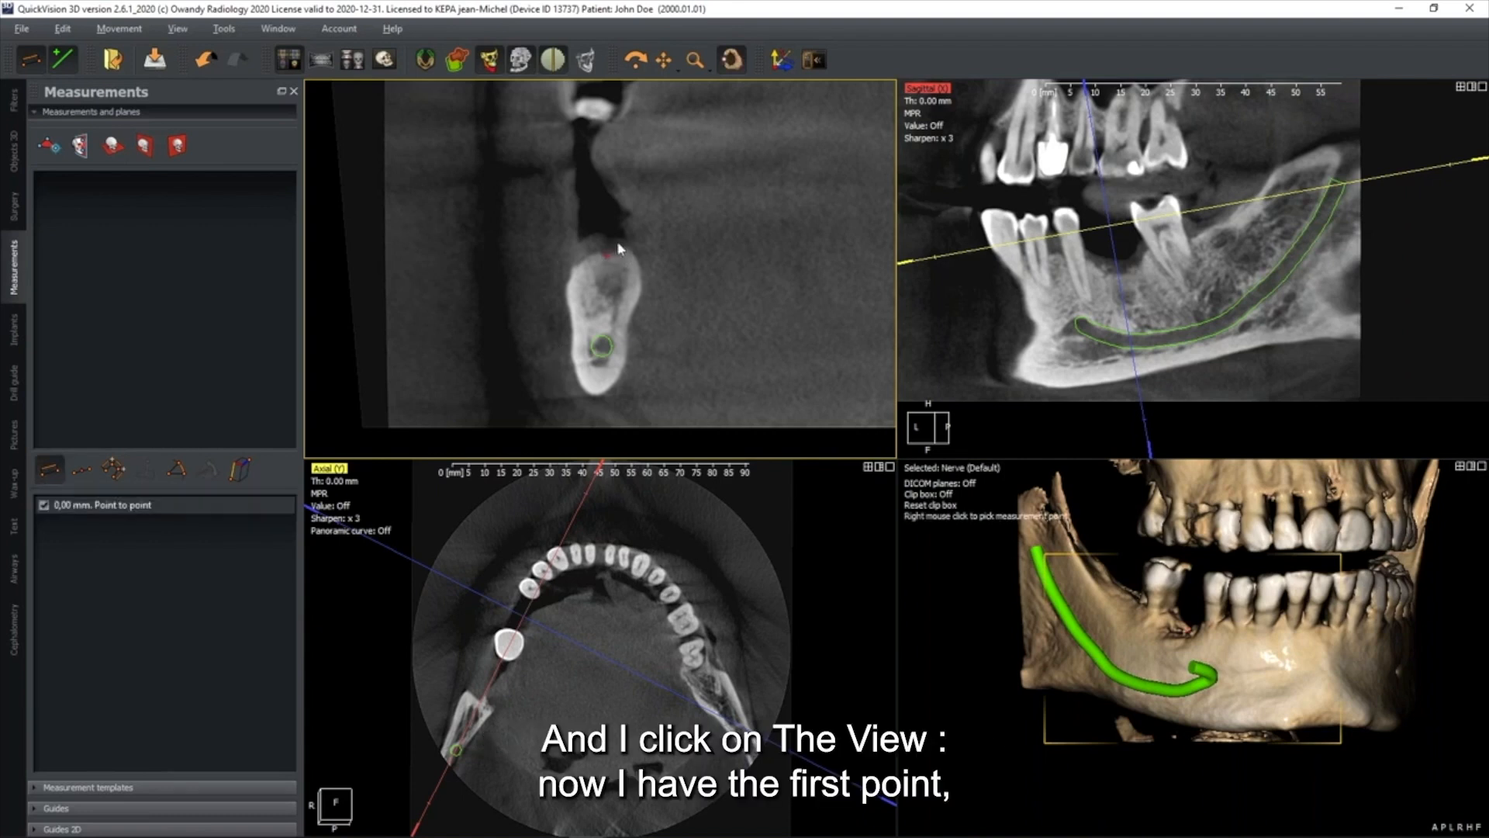
pyautogui.click(611, 318)
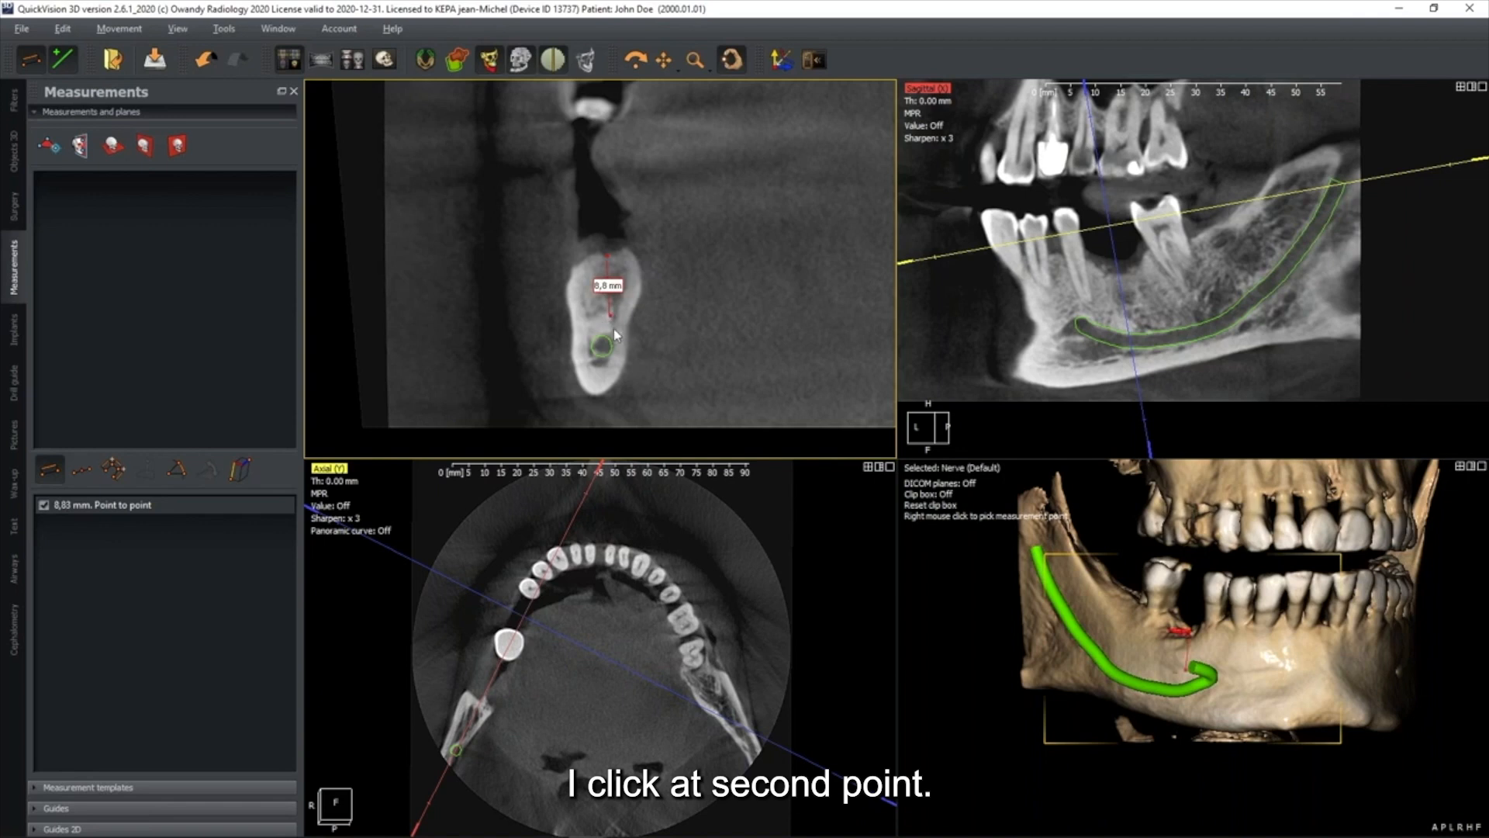
pyautogui.moveTo(611, 317)
pyautogui.mouseDown()
pyautogui.moveTo(529, 304)
pyautogui.moveTo(603, 342)
pyautogui.mouseUp()
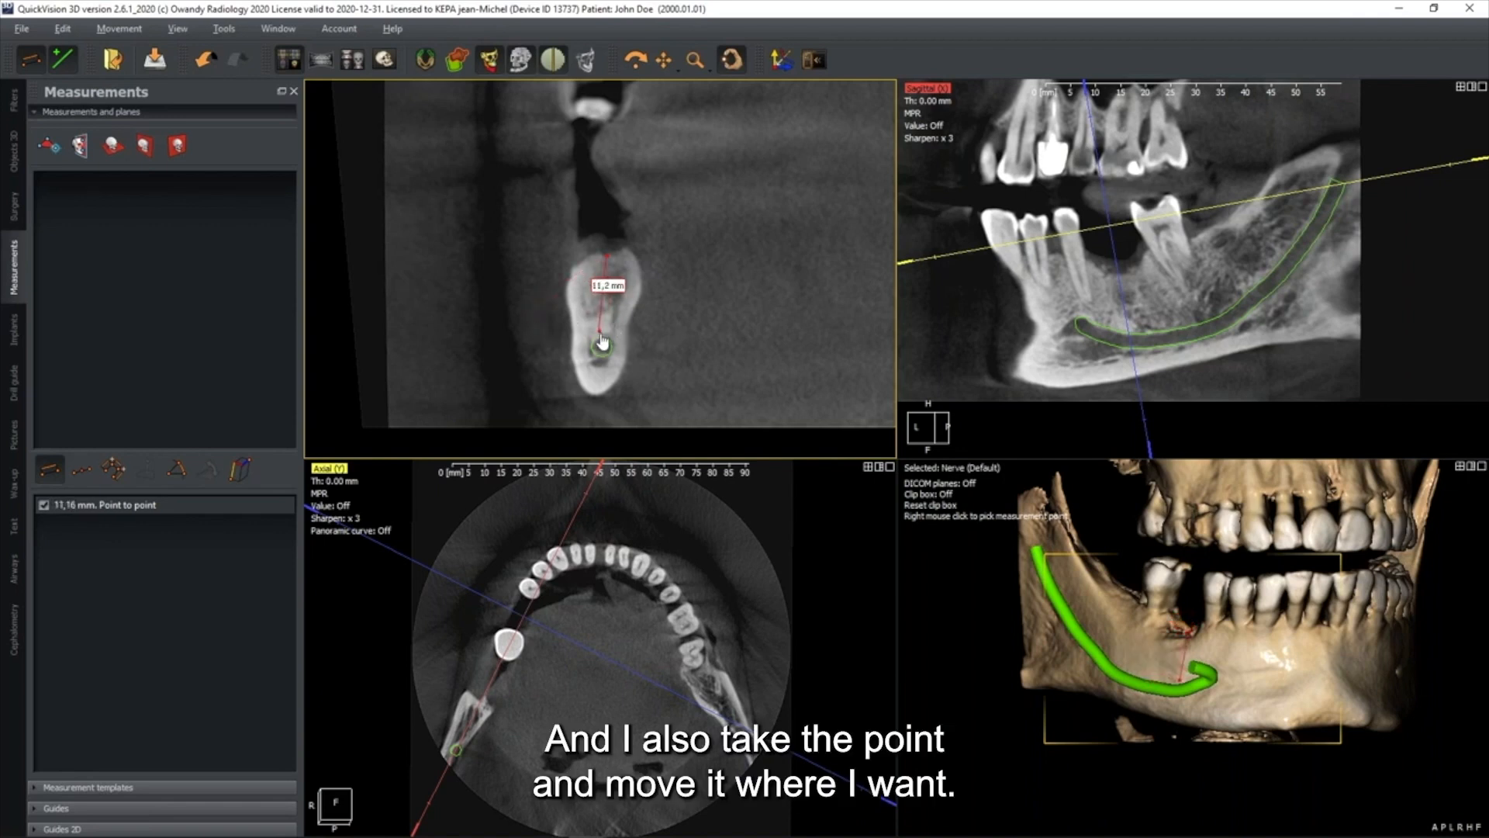
pyautogui.moveTo(602, 288); pyautogui.dragTo(525, 258)
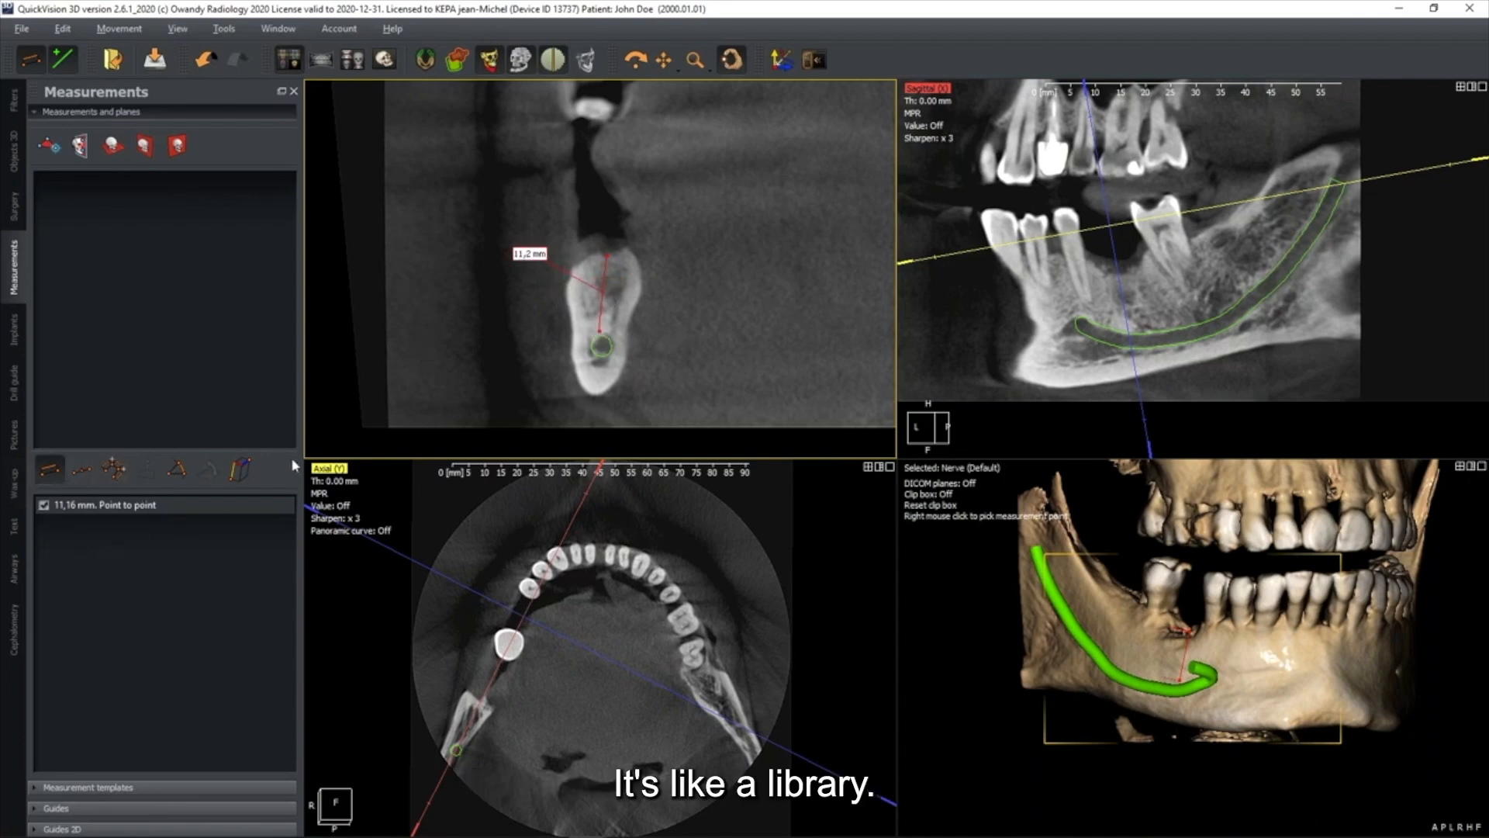
pyautogui.moveTo(533, 263); pyautogui.dragTo(519, 204)
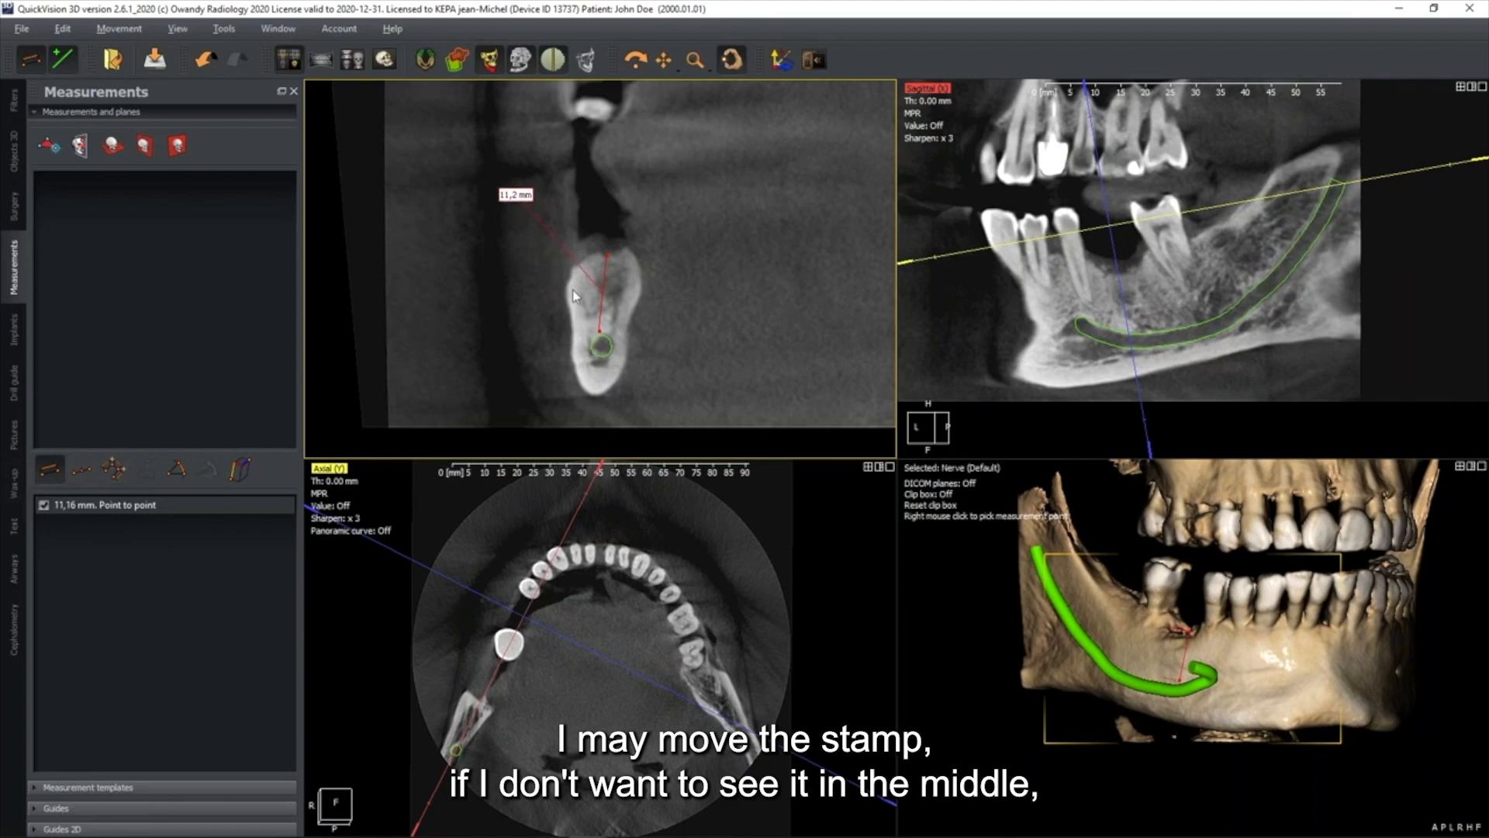
# Step: Measure the ridge's width across the bone in the coronal view and place its label beside the jaw
pyautogui.click(573, 289)
pyautogui.click(635, 291)
pyautogui.click(714, 225)
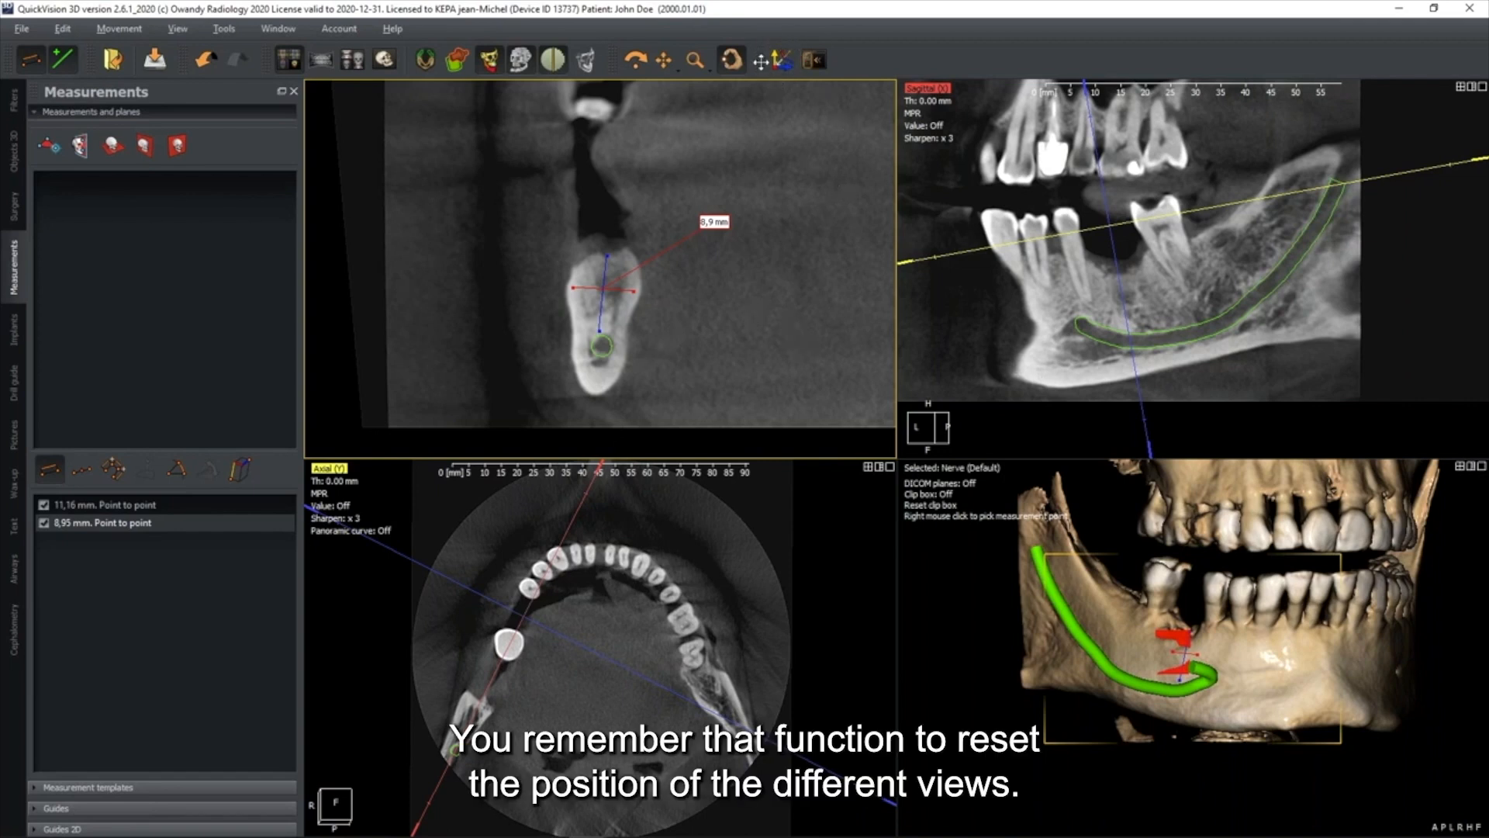
# Step: Reset the position of the views, undo the stray measurement point and stop measuring
pyautogui.click(781, 62)
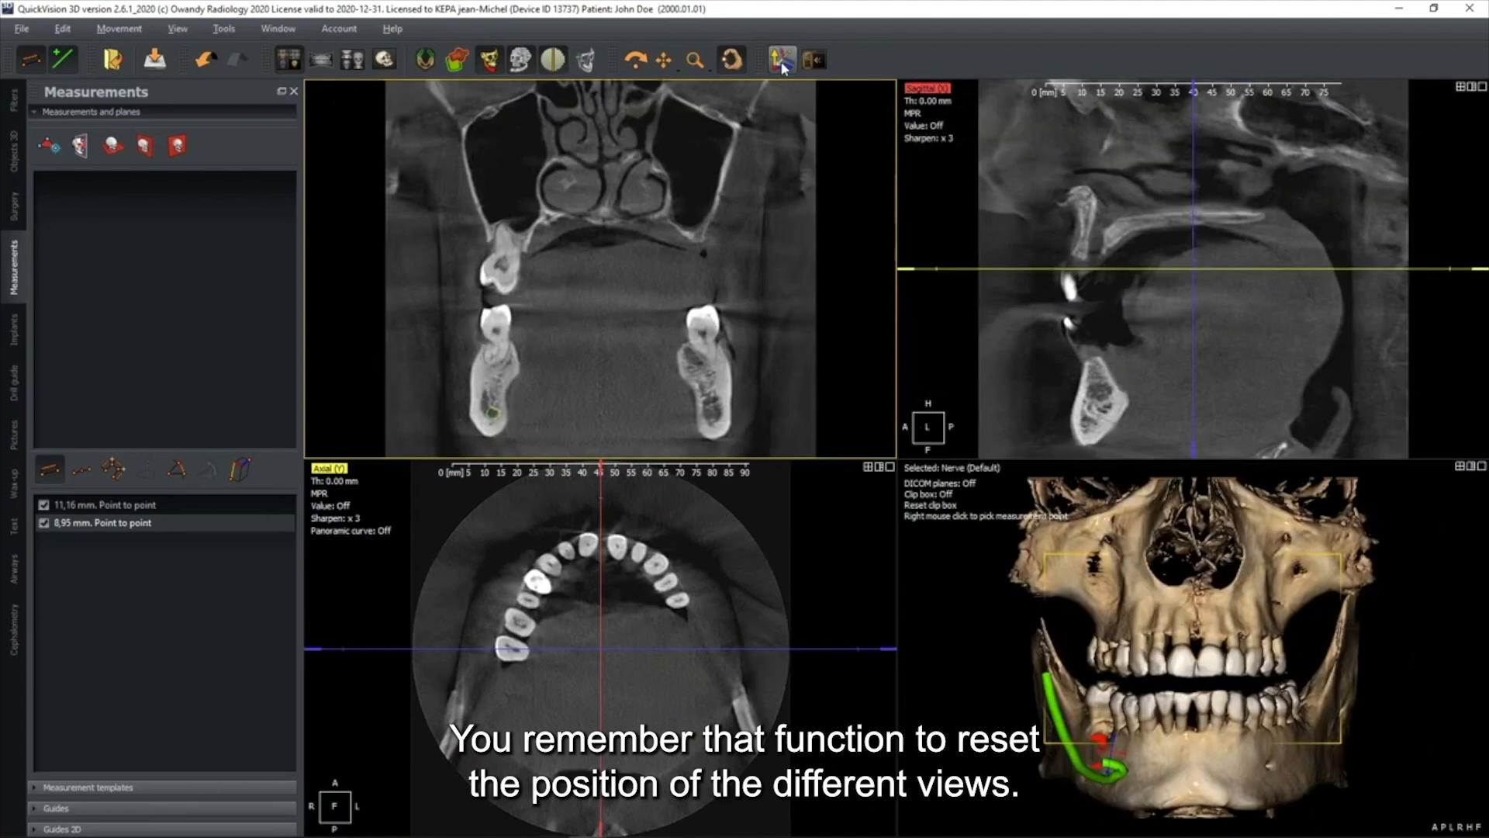
pyautogui.click(752, 178)
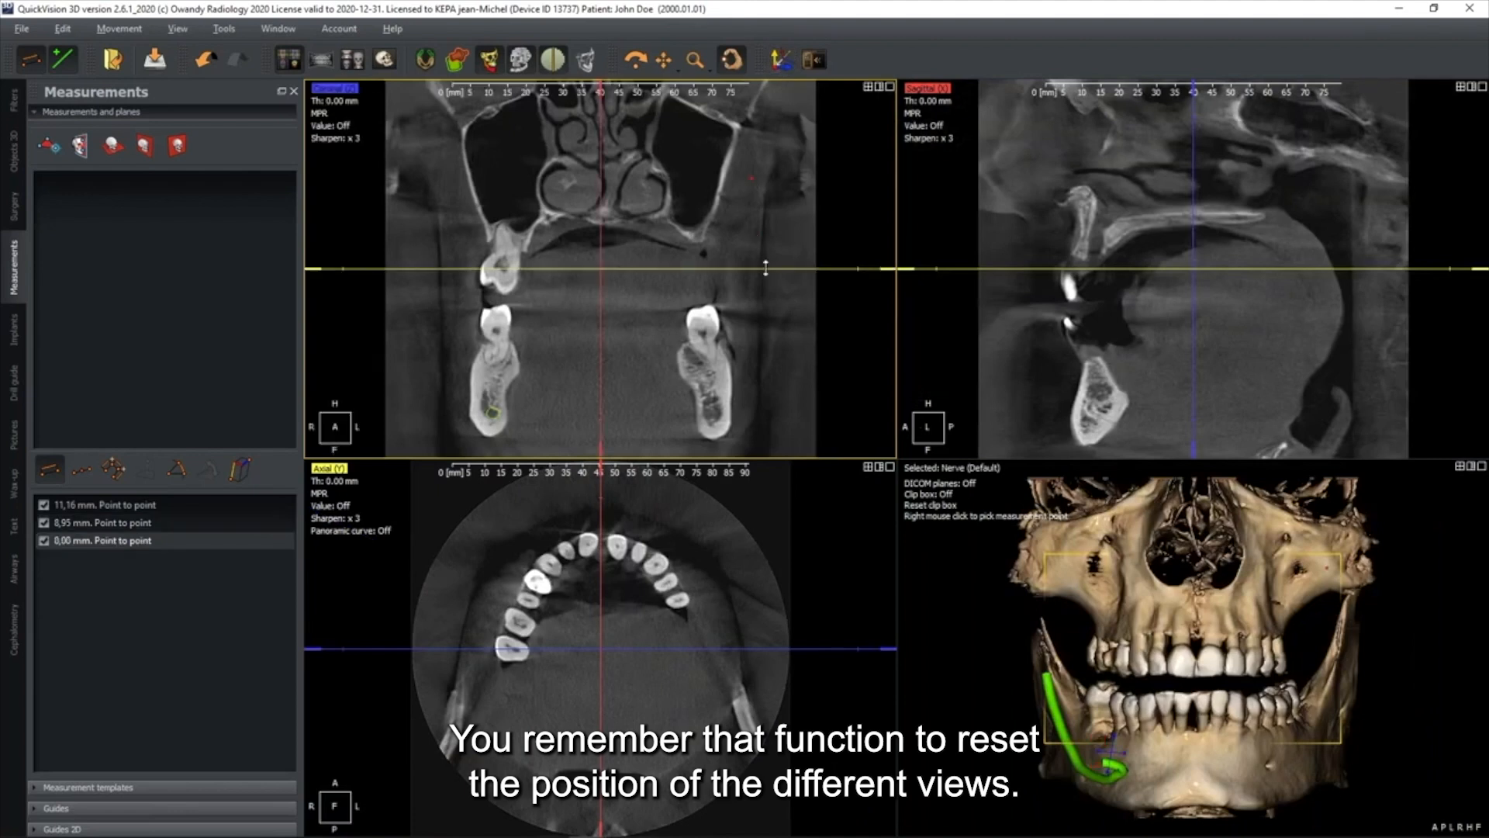
pyautogui.hotkey('ctrl', 'z')
pyautogui.click(732, 61)
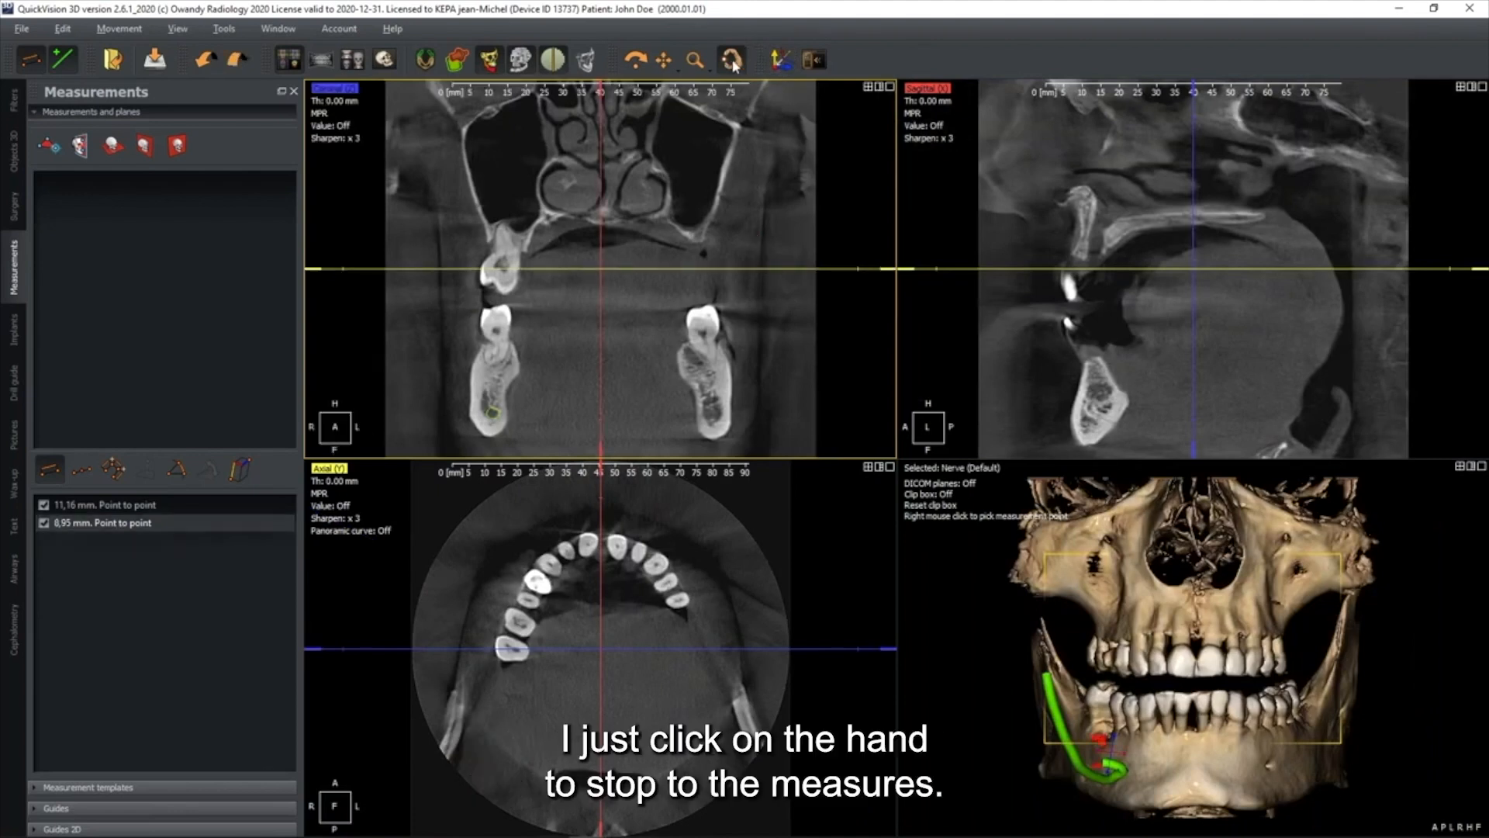
# Step: Lower the axial slice to the necks of the lower teeth and enlarge the axial view around area 46
pyautogui.moveTo(684, 268); pyautogui.dragTo(680, 335)
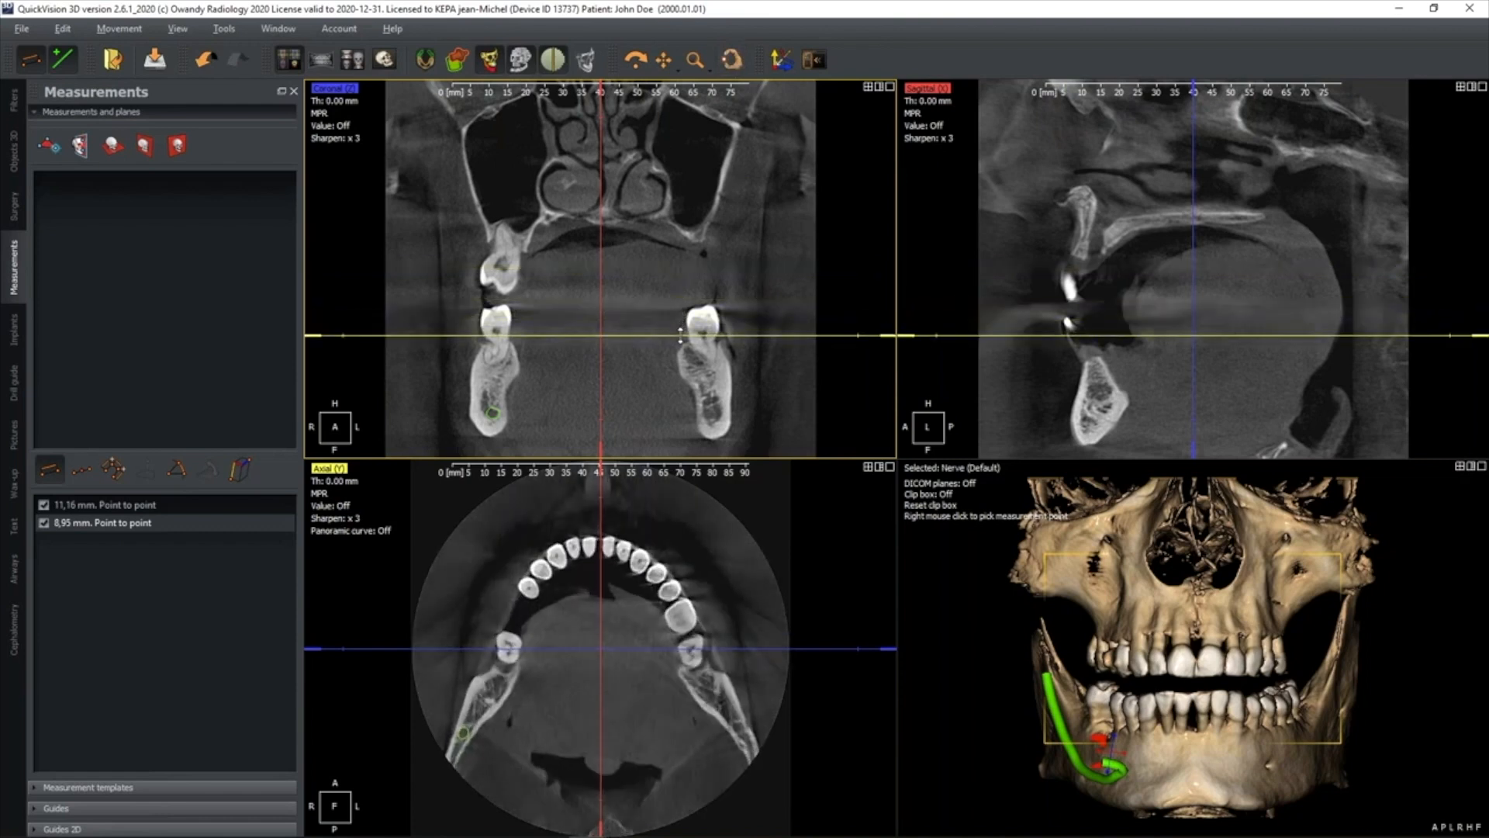
pyautogui.scroll(3, 536, 640)
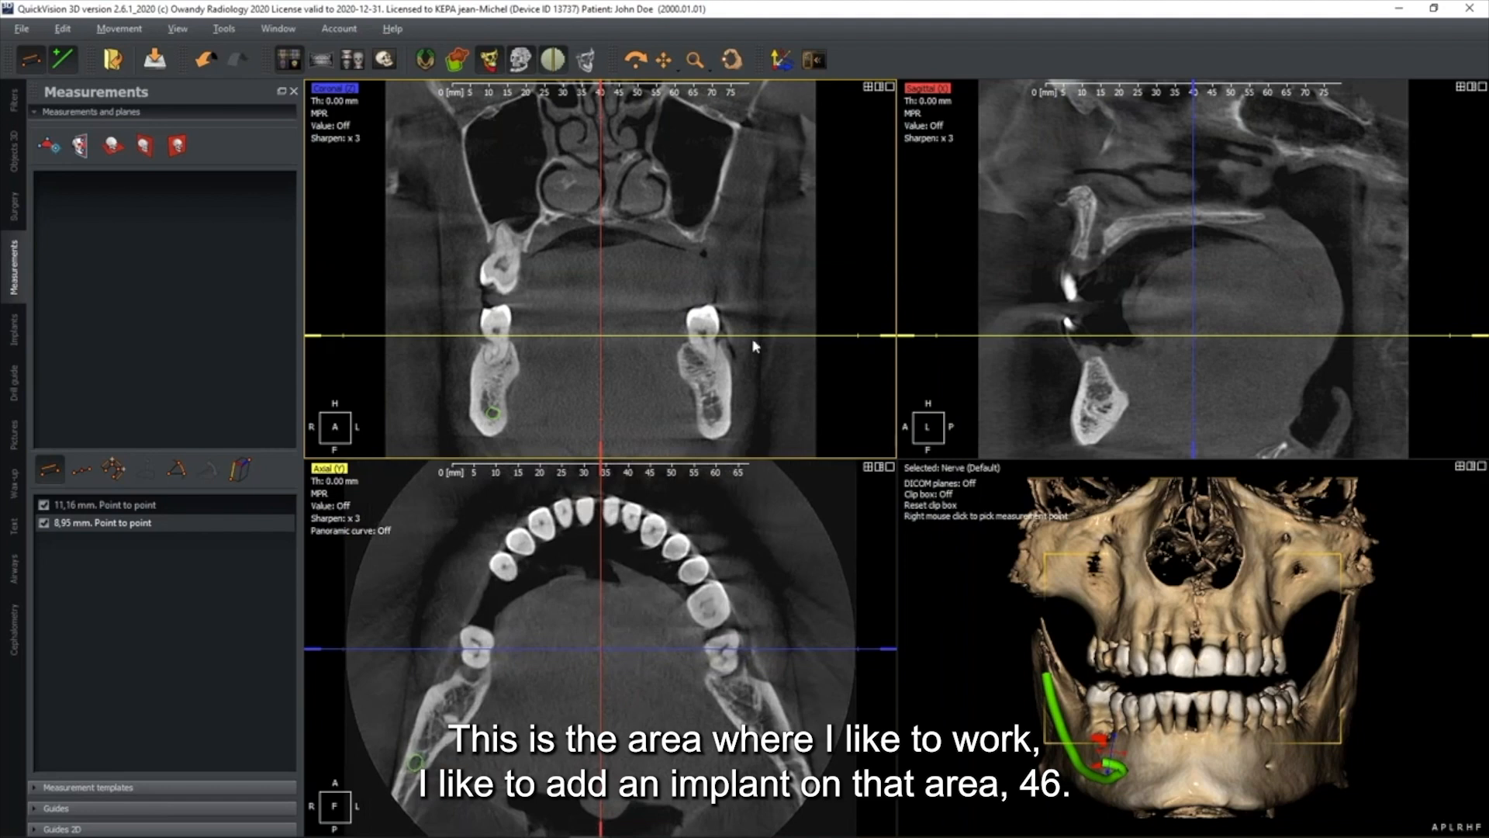
pyautogui.moveTo(750, 336); pyautogui.dragTo(746, 357)
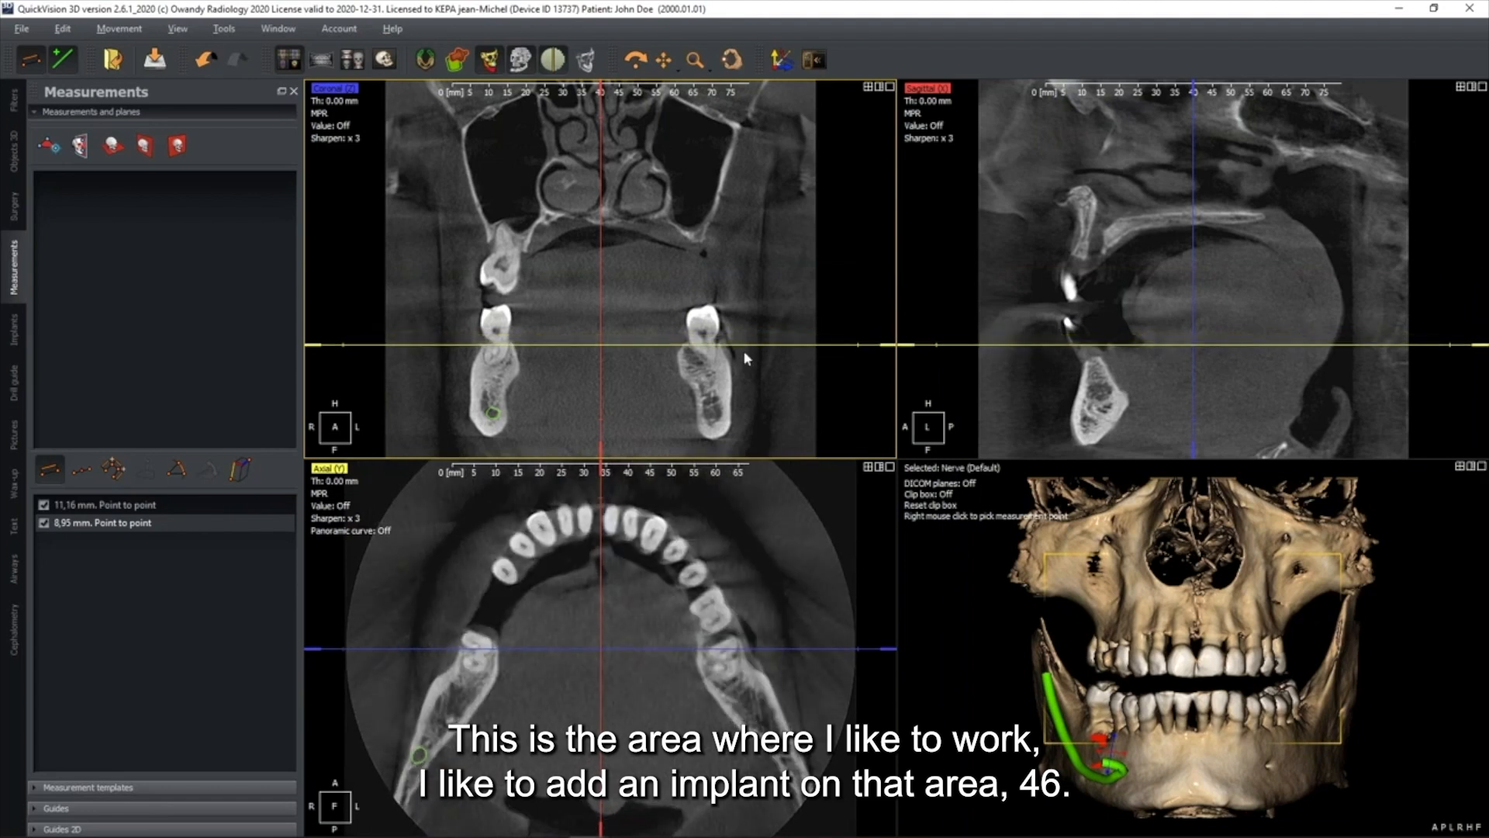
# Step: Switch to the panoramic layout and apply the Mandible panoramic curve
pyautogui.click(320, 59)
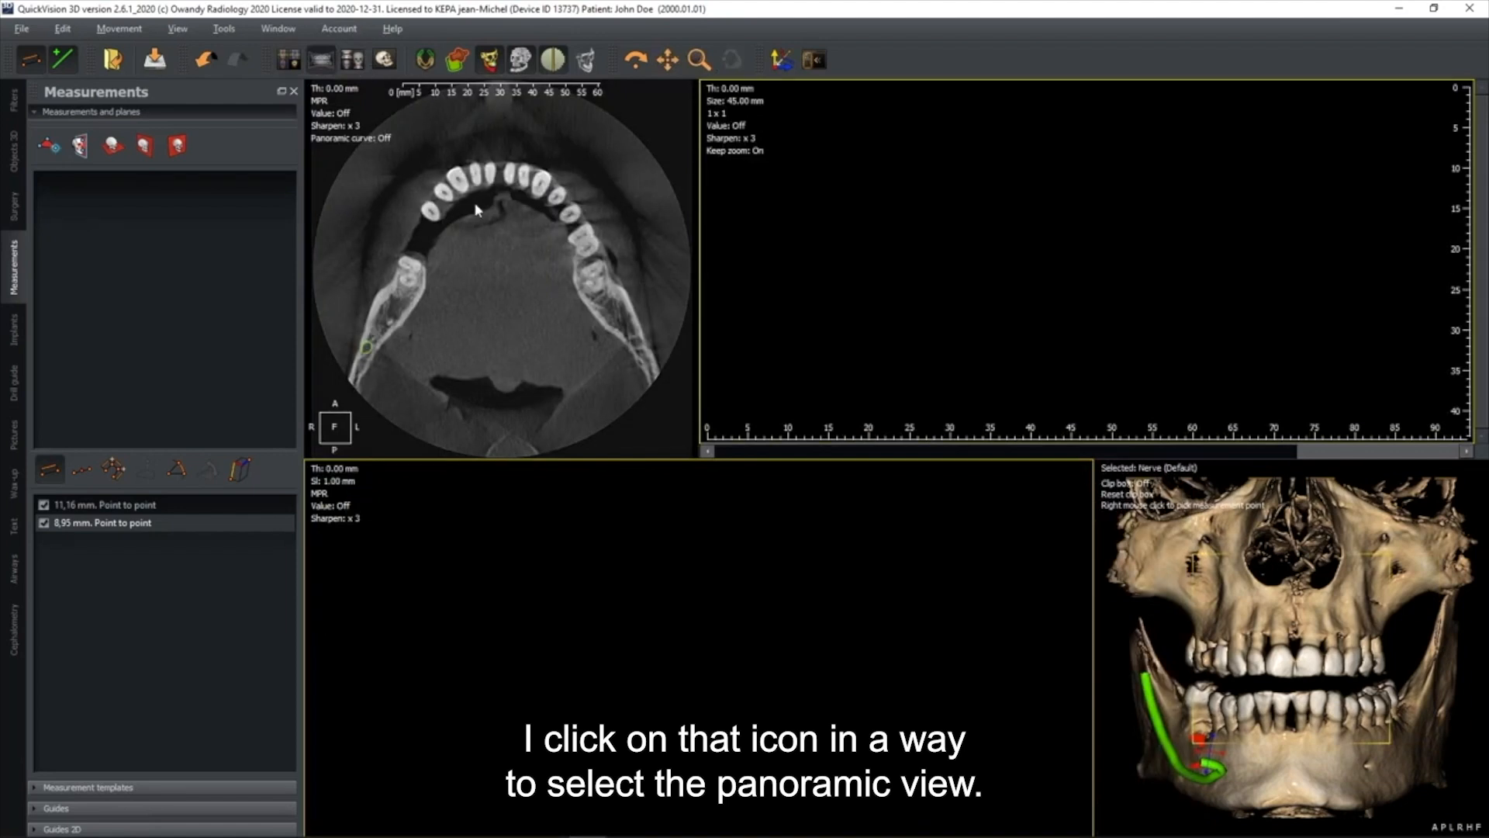
pyautogui.click(387, 141)
pyautogui.click(735, 419)
pyautogui.click(707, 460)
pyautogui.click(722, 447)
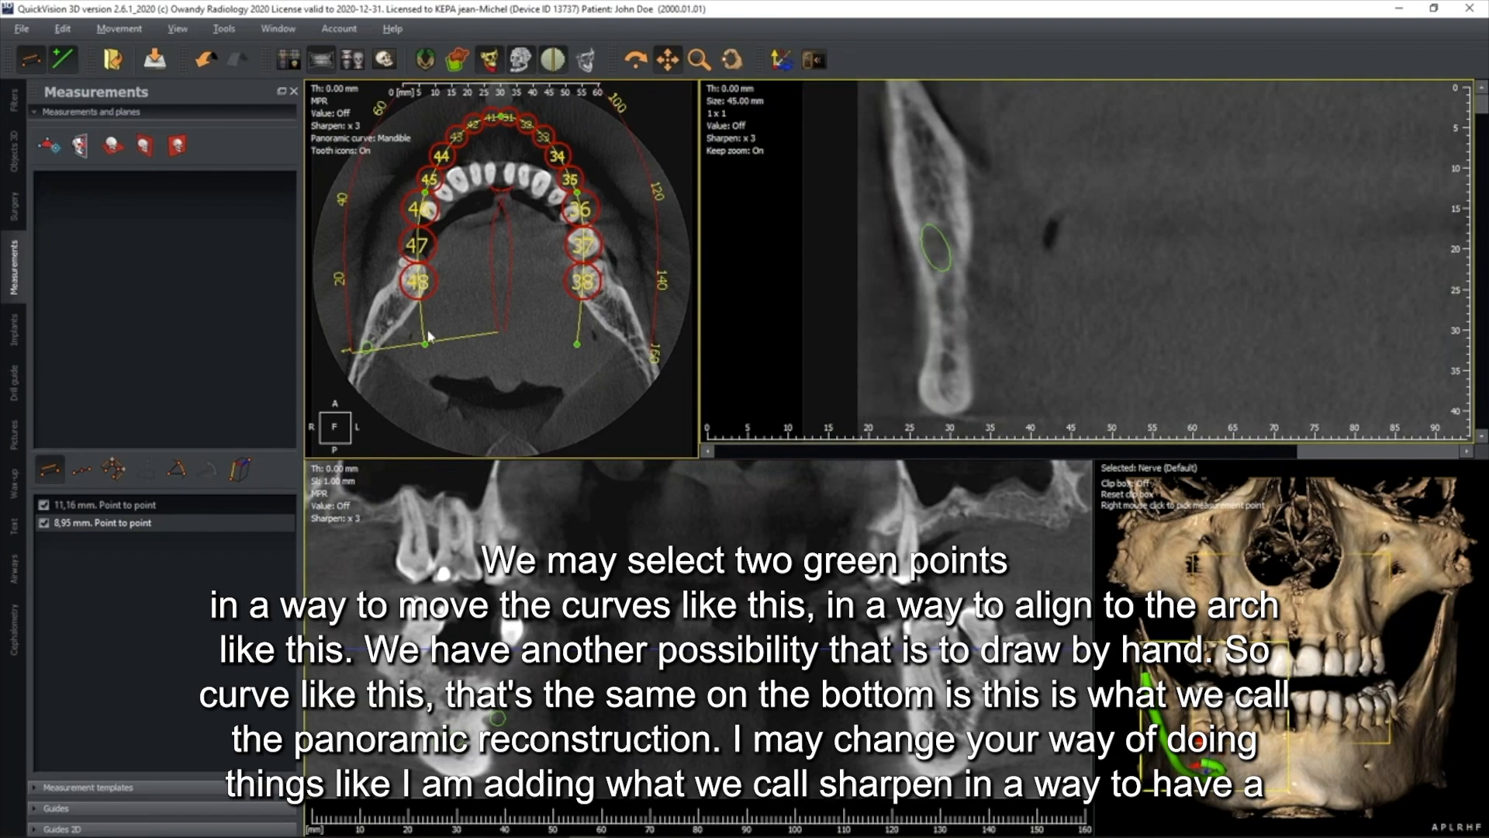
# Step: Adjust the panoramic curve's control points so the curve follows the lower dental arch from 48 to 38
pyautogui.moveTo(376, 343); pyautogui.dragTo(414, 340)
pyautogui.moveTo(503, 146); pyautogui.dragTo(439, 214)
pyautogui.moveTo(577, 195); pyautogui.dragTo(562, 211)
pyautogui.moveTo(583, 347); pyautogui.dragTo(616, 339)
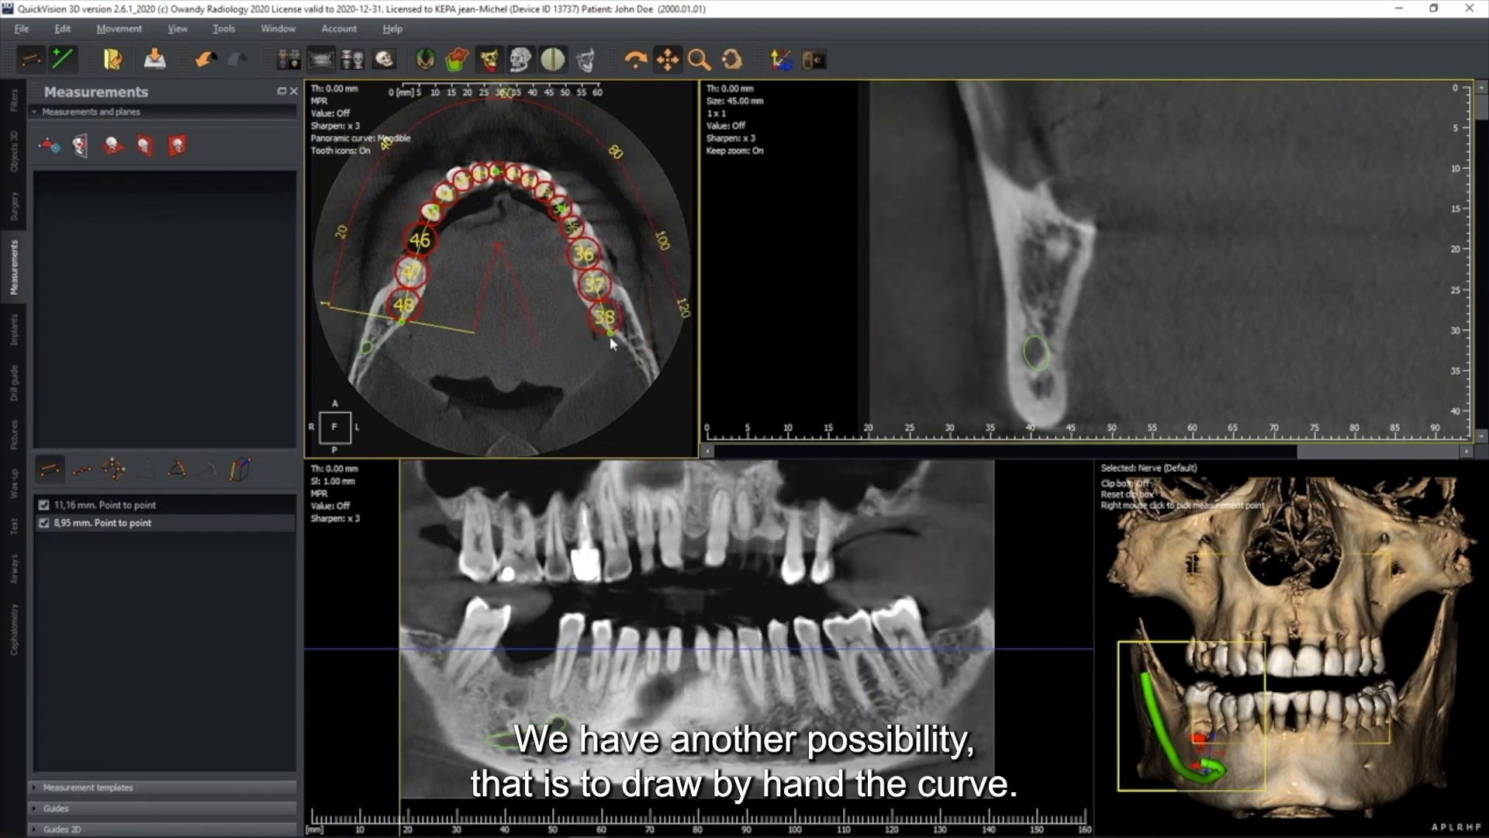
# Step: Remove all points of the panoramic curve
pyautogui.rightClick(611, 337)
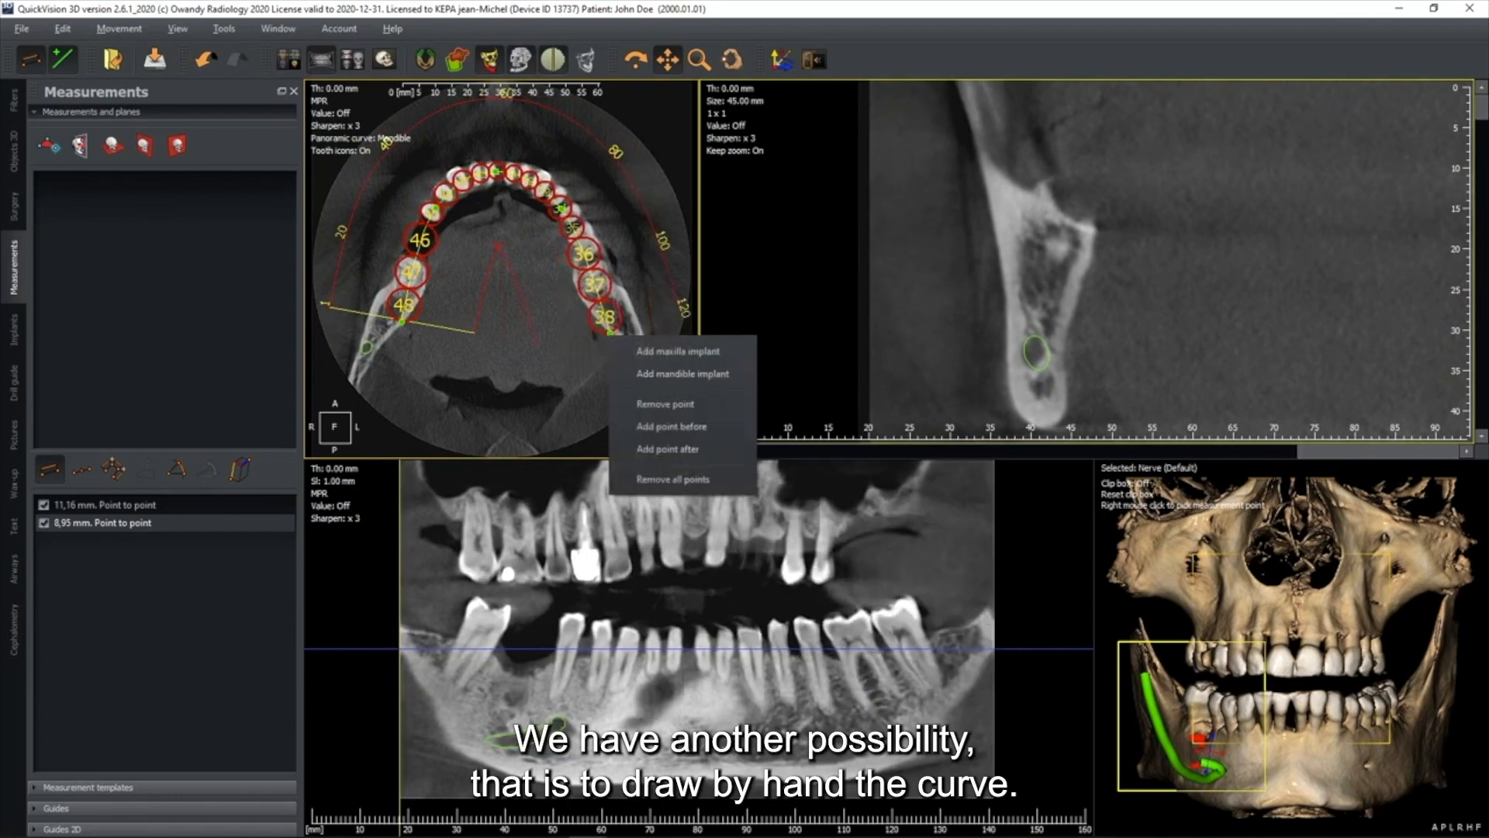
pyautogui.click(648, 480)
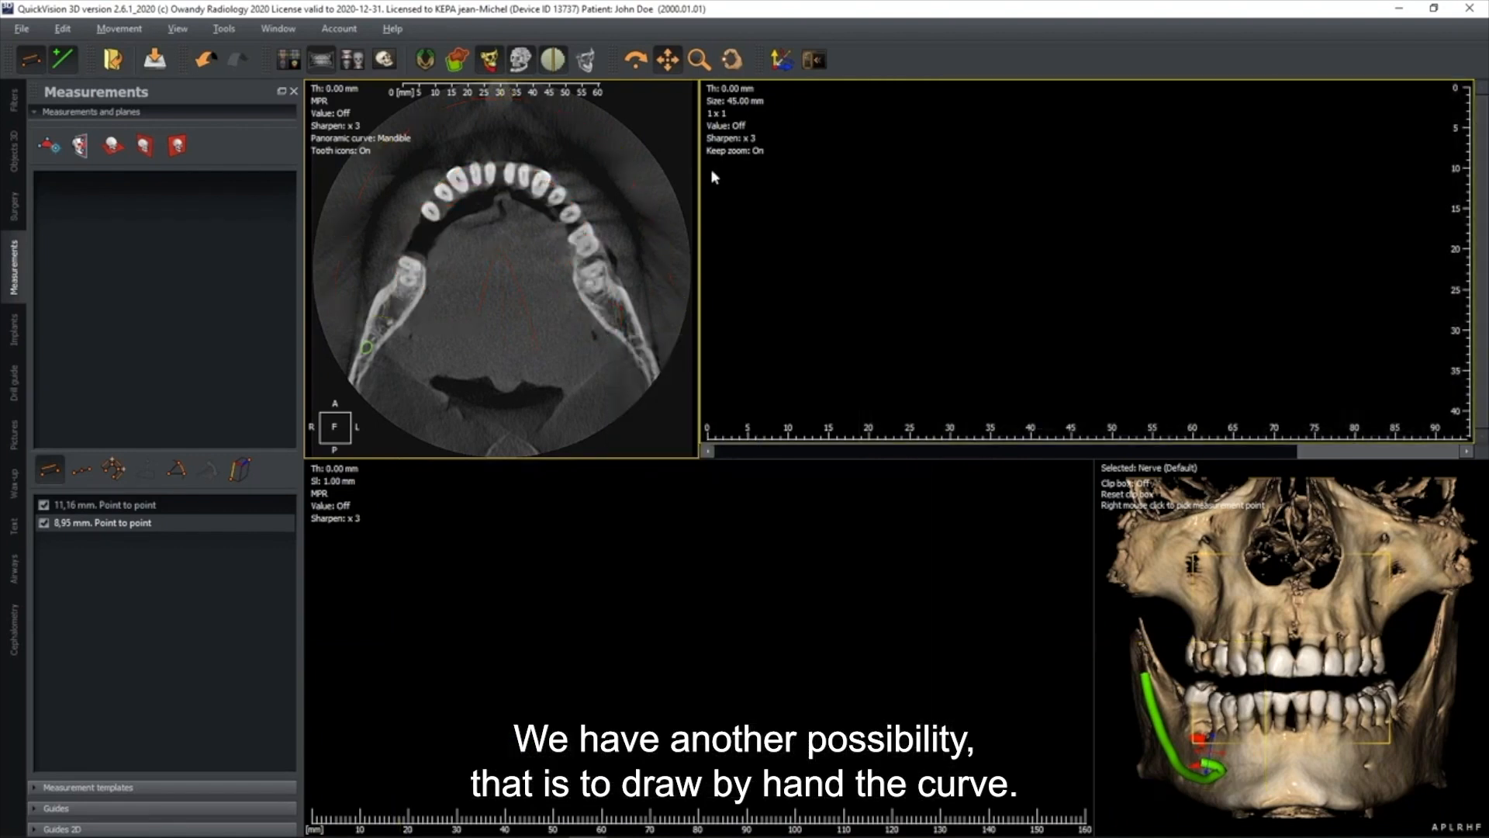
# Step: Draw a new panoramic curve by hand along the lower dental arch from tooth 48 to tooth 38
pyautogui.click(440, 207)
pyautogui.click(571, 220)
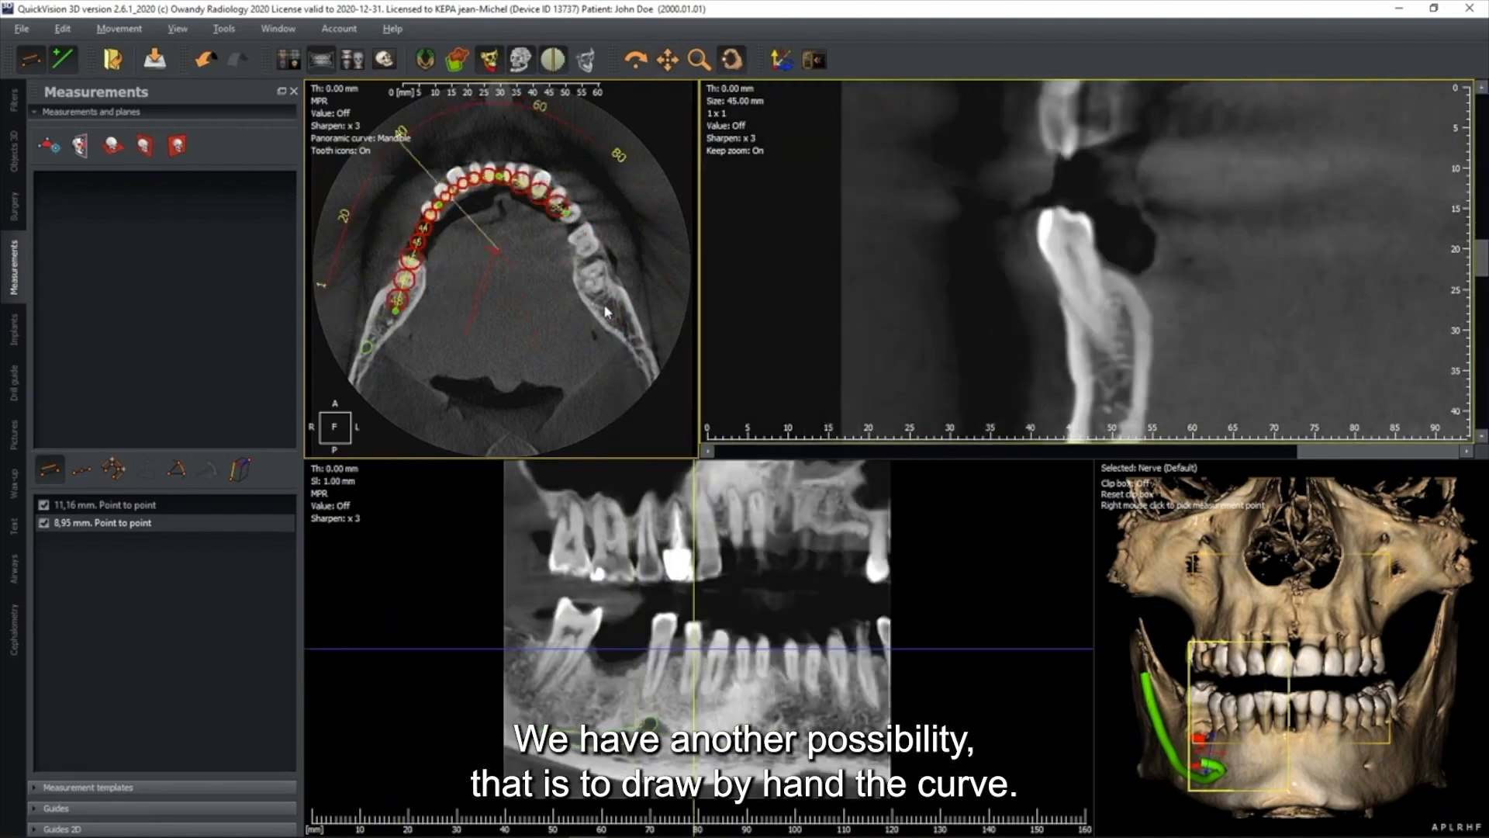
pyautogui.doubleClick(604, 315)
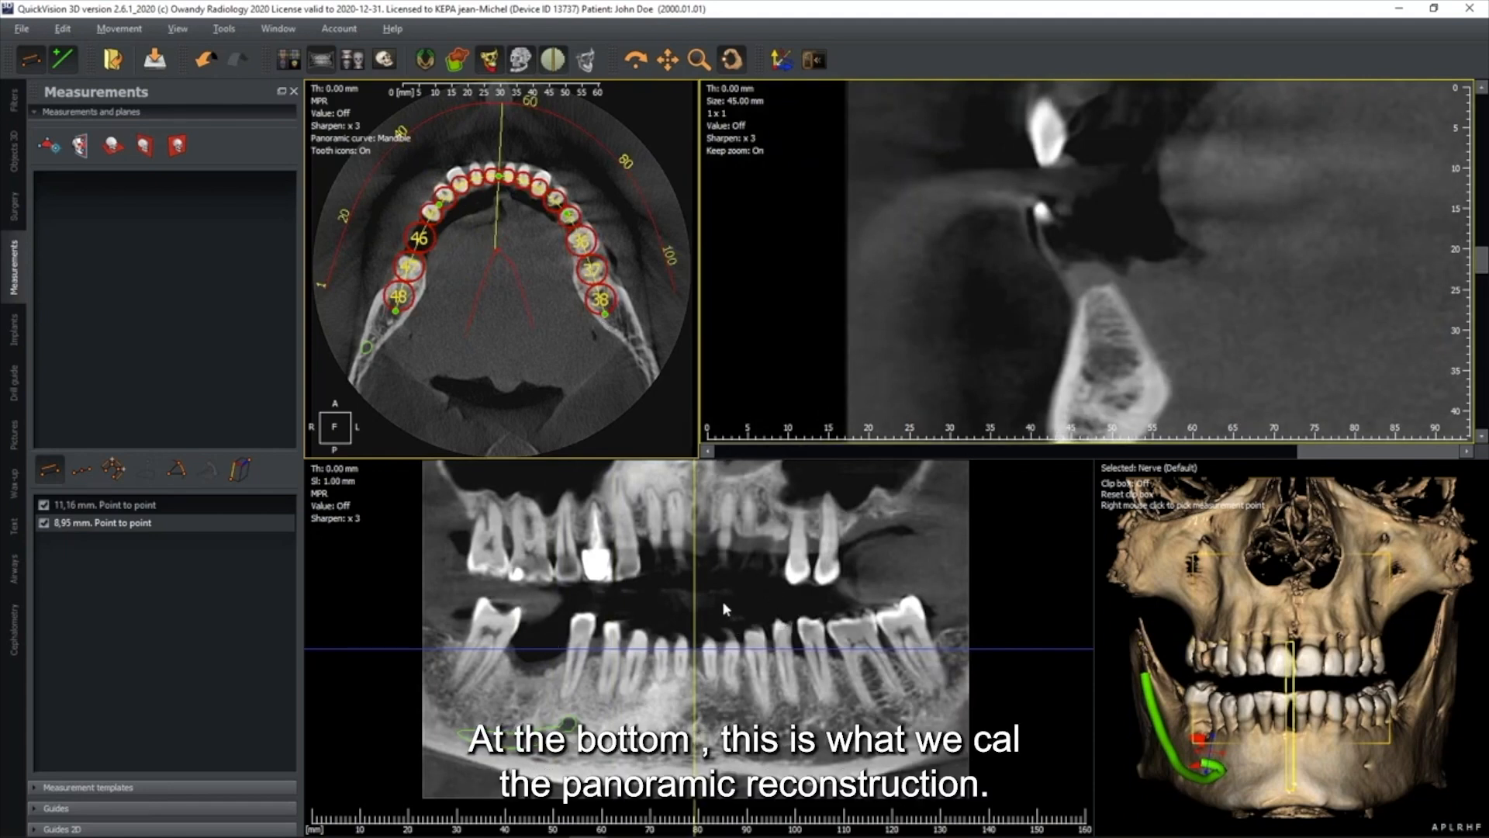
# Step: Set the panoramic reconstruction's thickness to 10 mm and its sharpening to x 5
pyautogui.doubleClick(353, 469)
pyautogui.write('10')
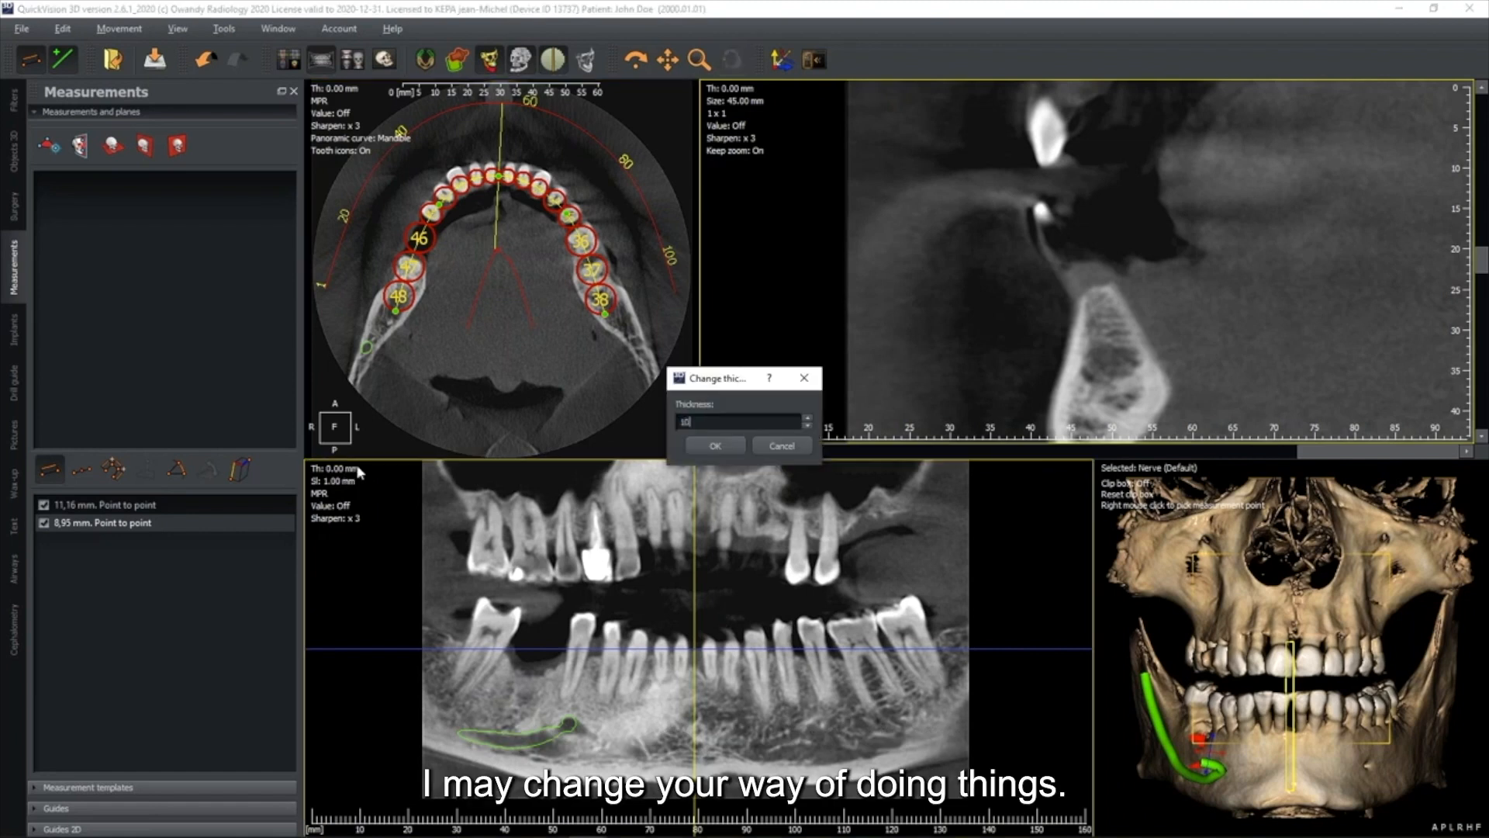
pyautogui.press('Return')
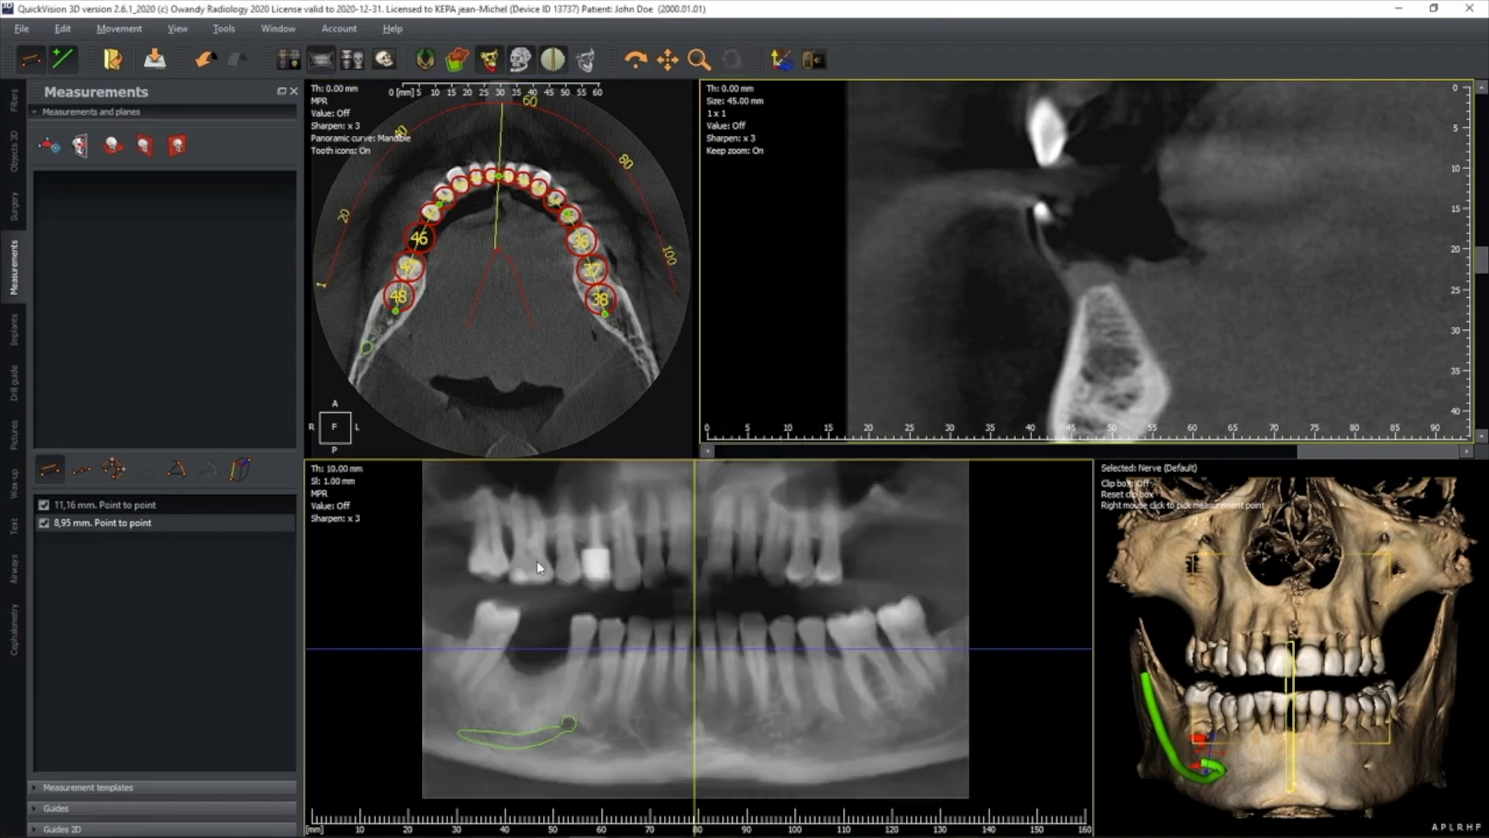
pyautogui.click(356, 521)
pyautogui.click(717, 445)
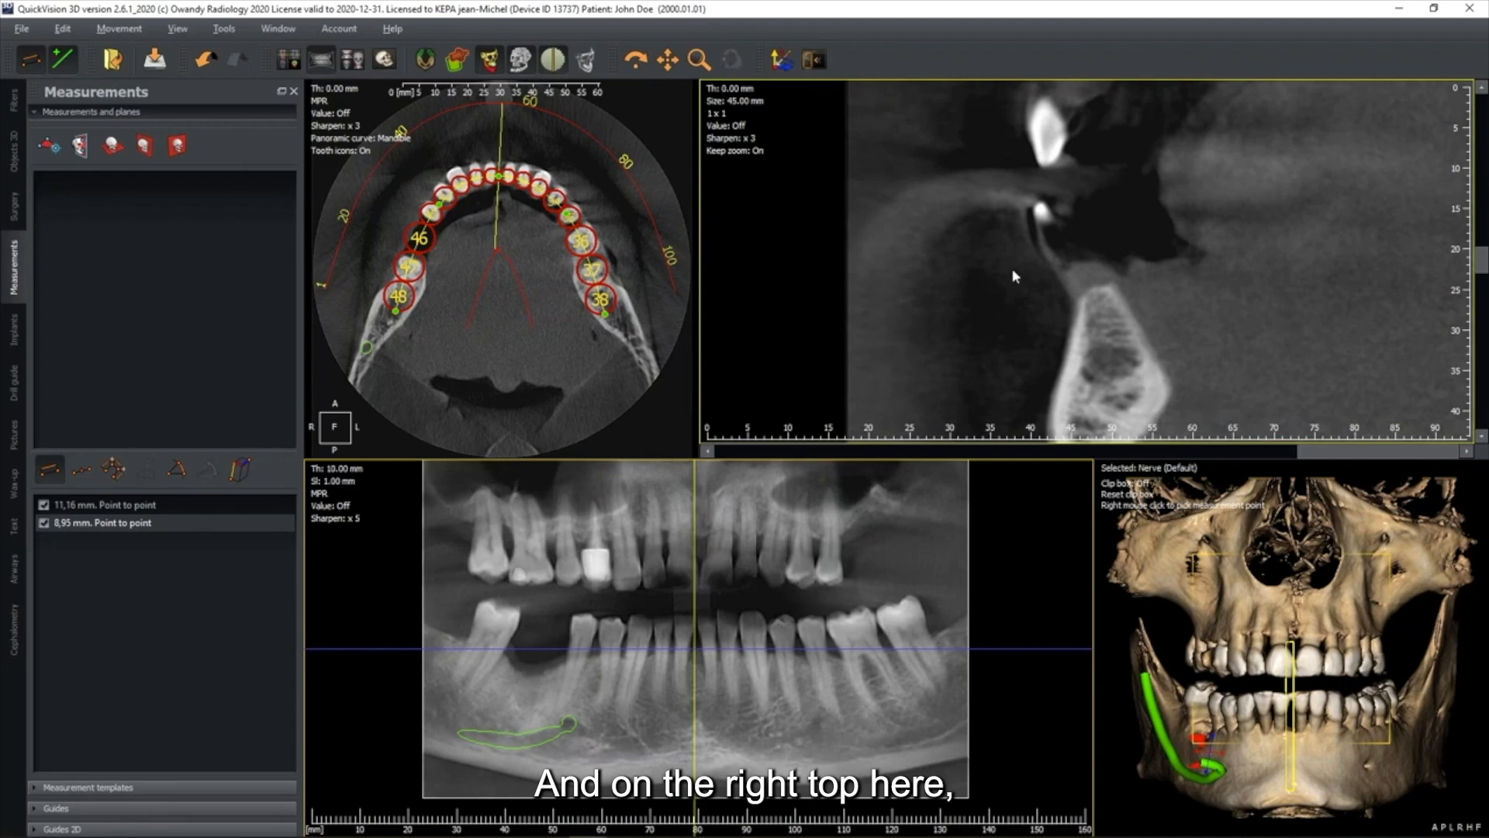
# Step: Shrink the cross-section image and move the cross-section line on the panoramic reconstruction to the missing tooth at area 46
pyautogui.scroll(-3, 1018, 240)
pyautogui.moveTo(1148, 190); pyautogui.dragTo(1122, 242, button='middle')
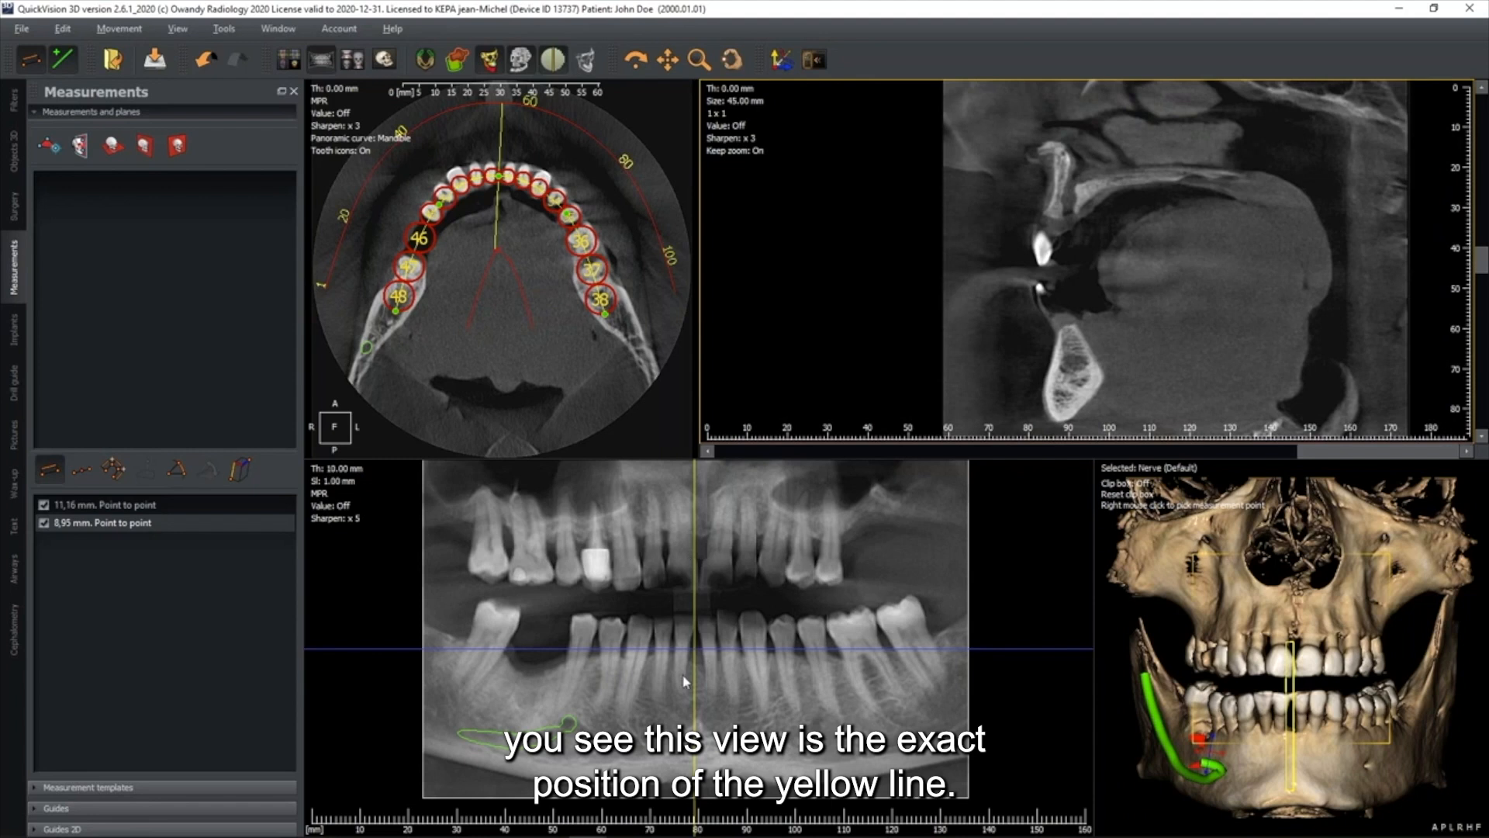
pyautogui.moveTo(694, 603); pyautogui.dragTo(539, 608)
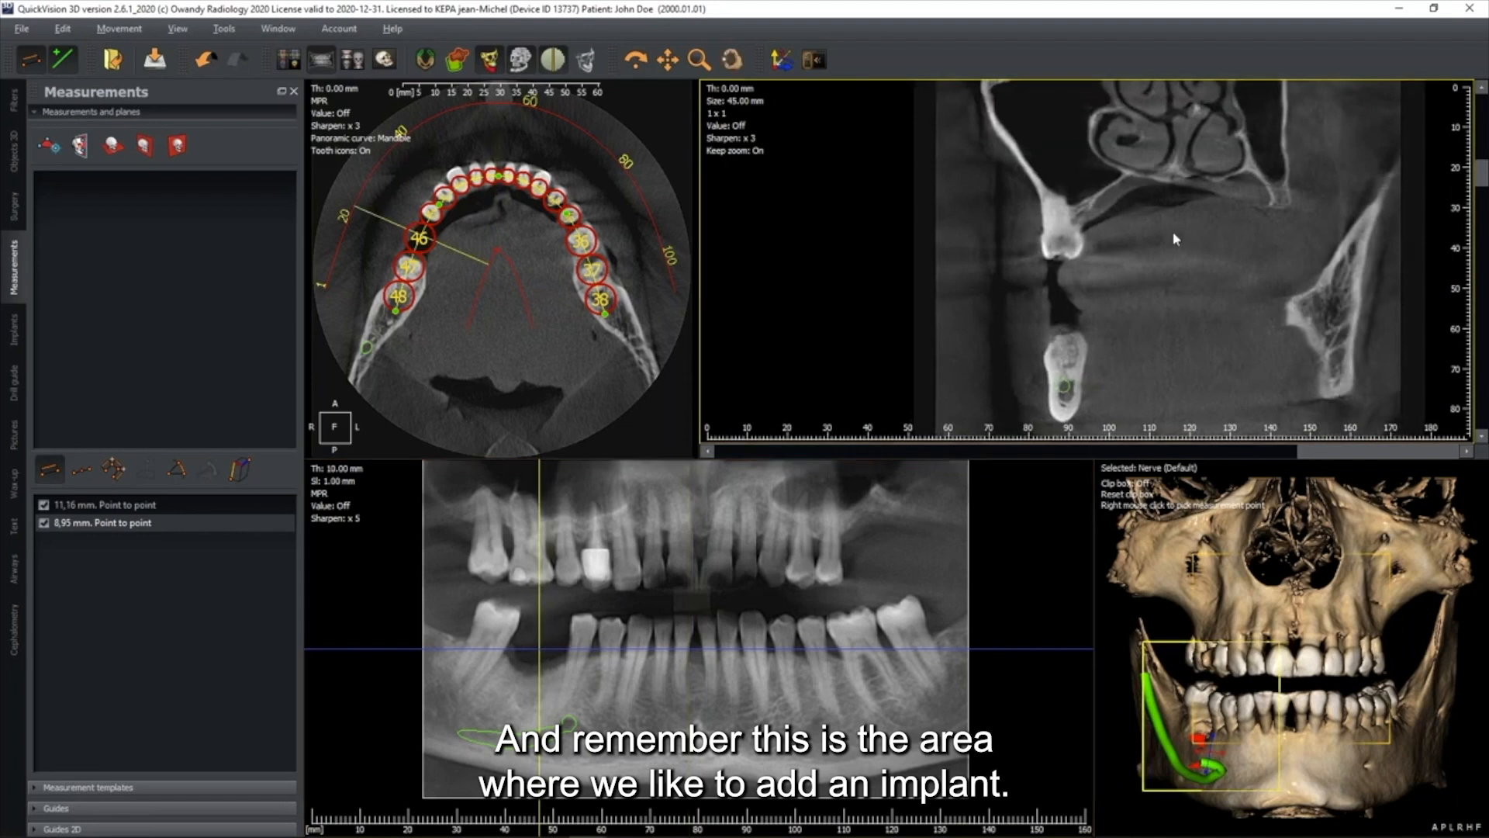
pyautogui.moveTo(1148, 268); pyautogui.dragTo(1105, 338)
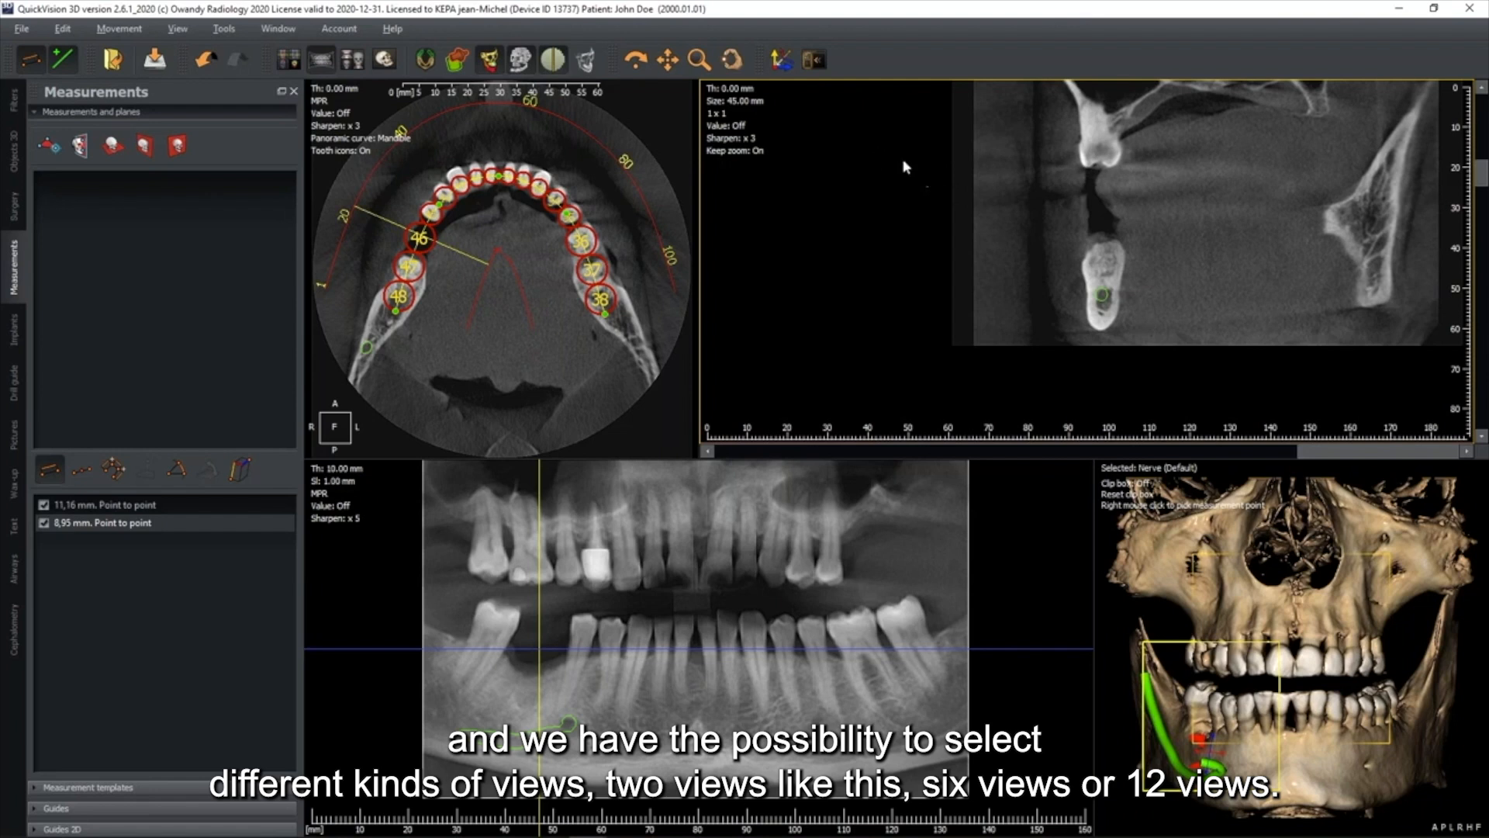
# Step: Split the cross-section view into 2 x 1 images, and change it to a 4 x 3 grid
pyautogui.click(721, 114)
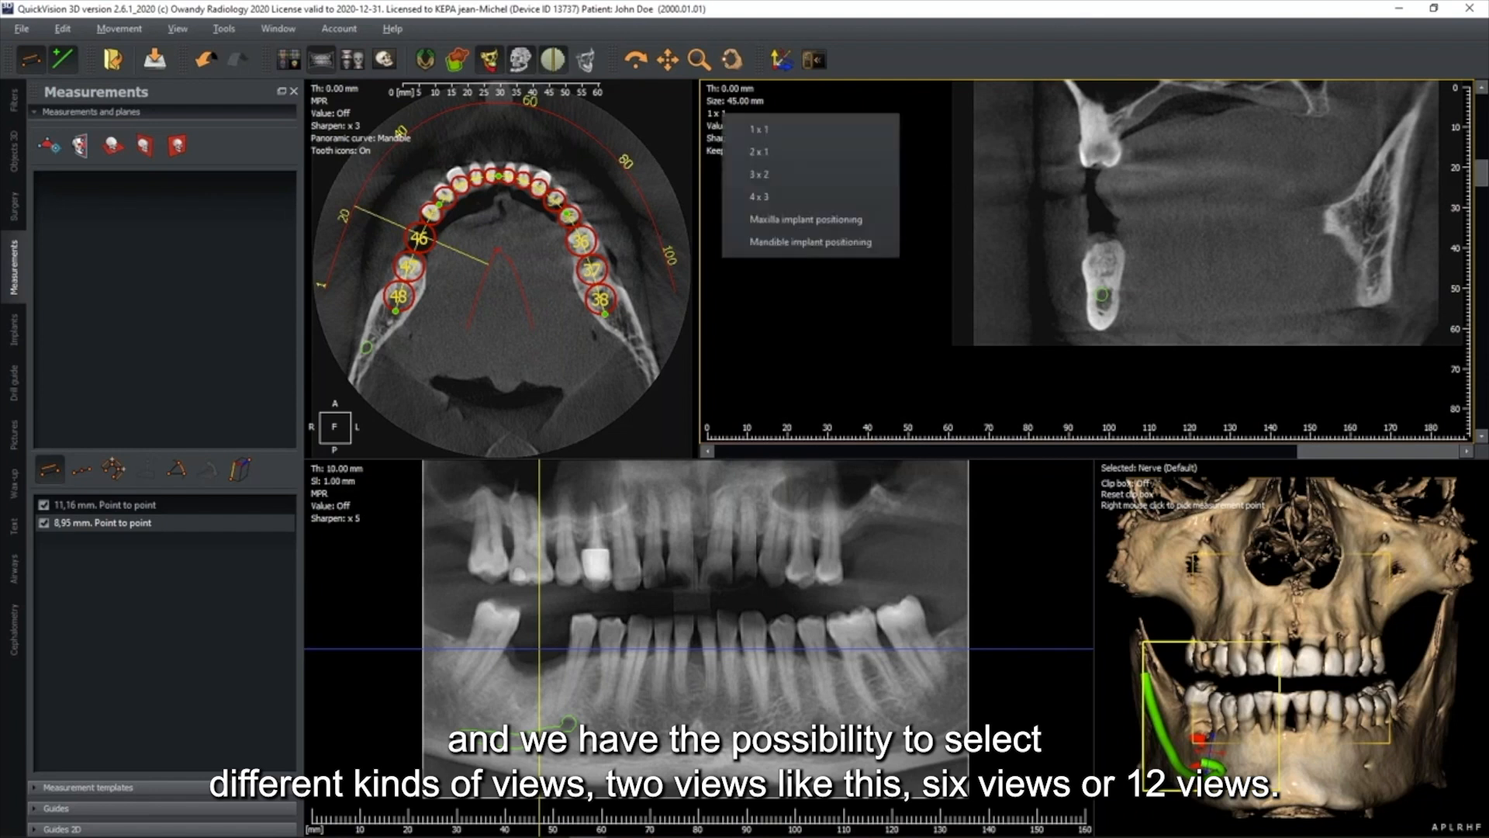
pyautogui.click(758, 152)
pyautogui.scroll(-2, 938, 248)
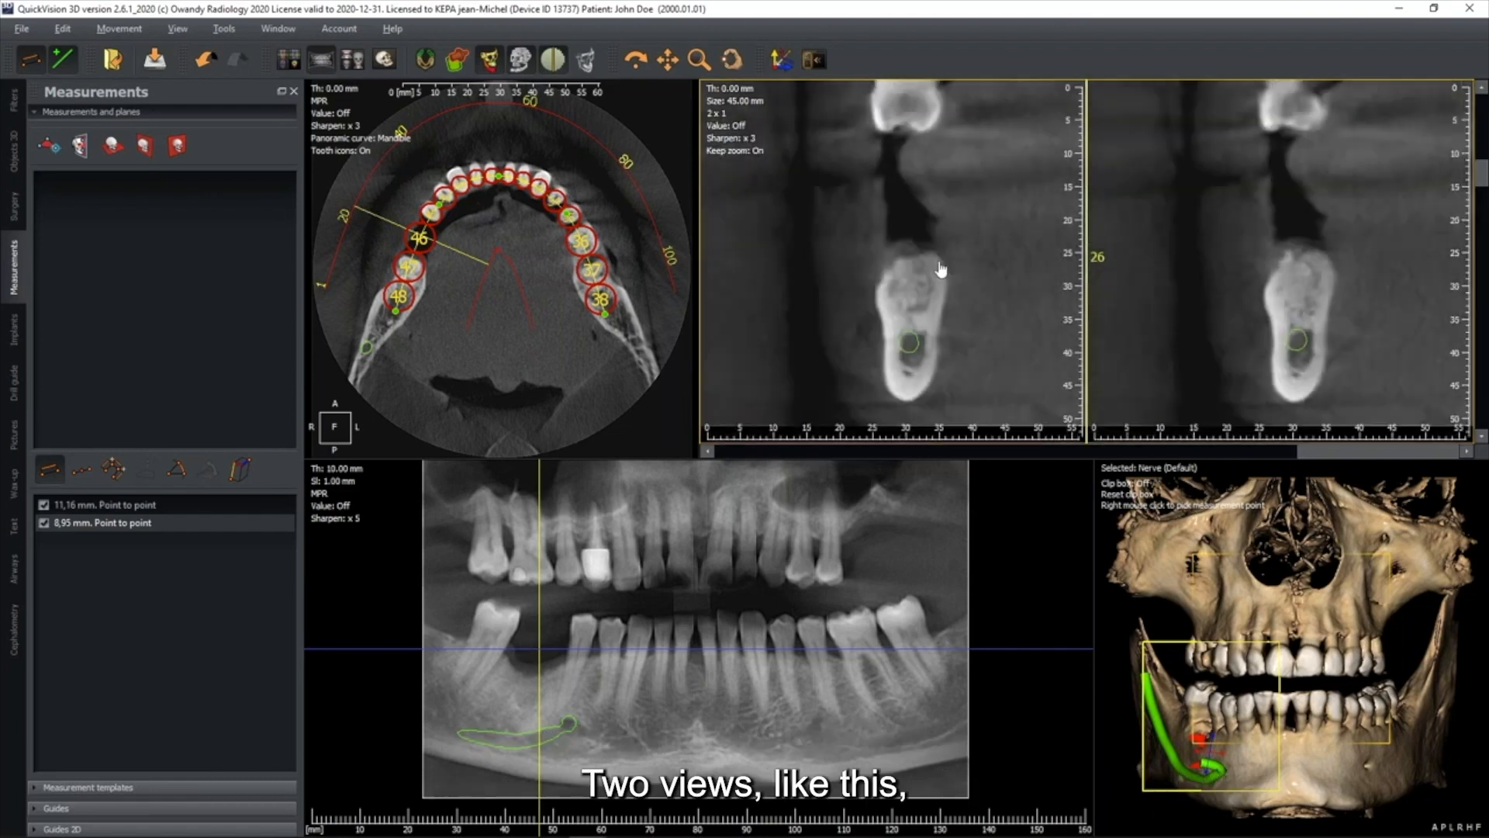
pyautogui.click(715, 113)
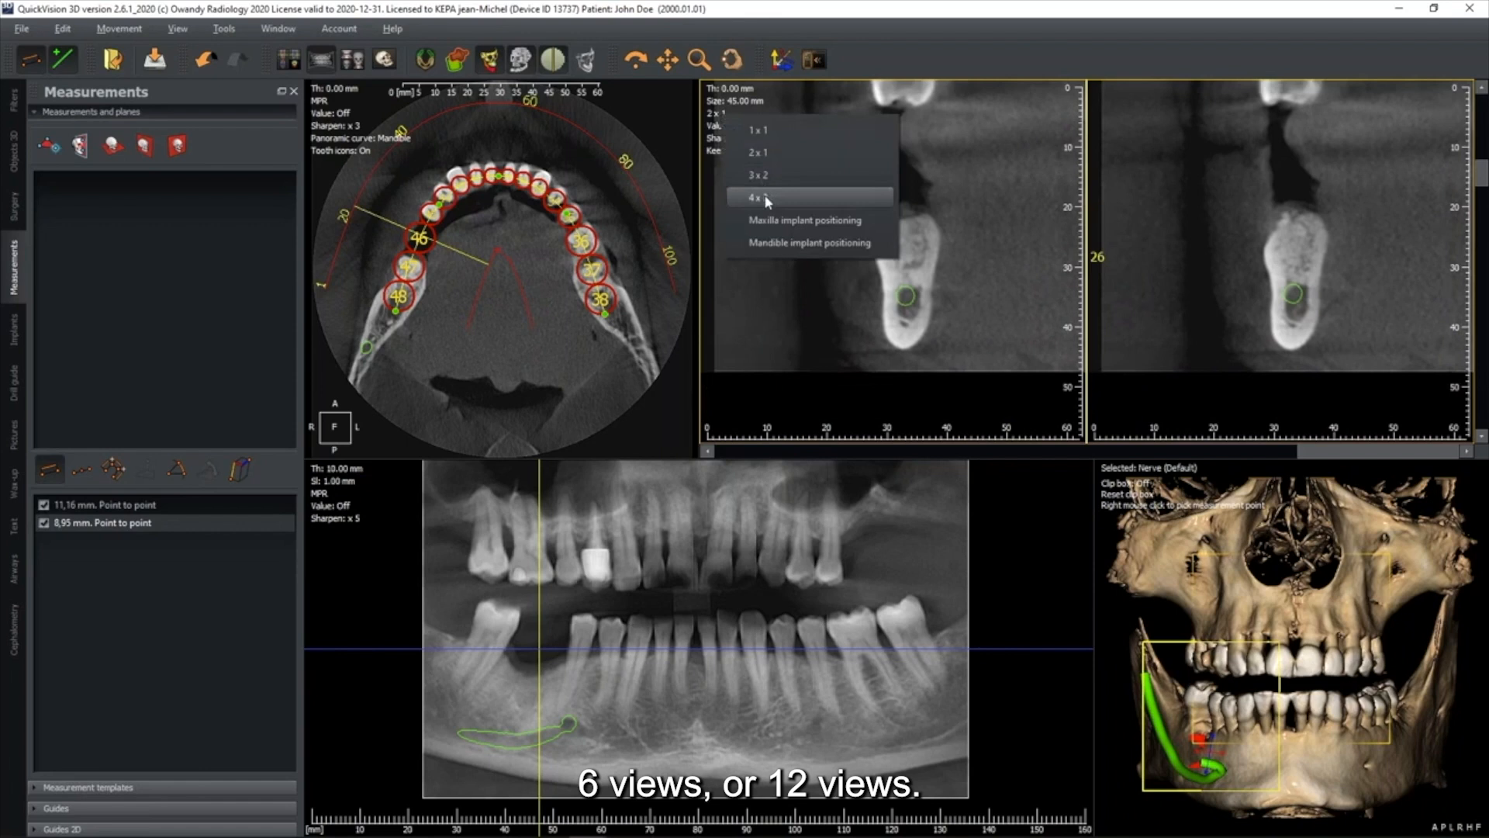
pyautogui.click(766, 197)
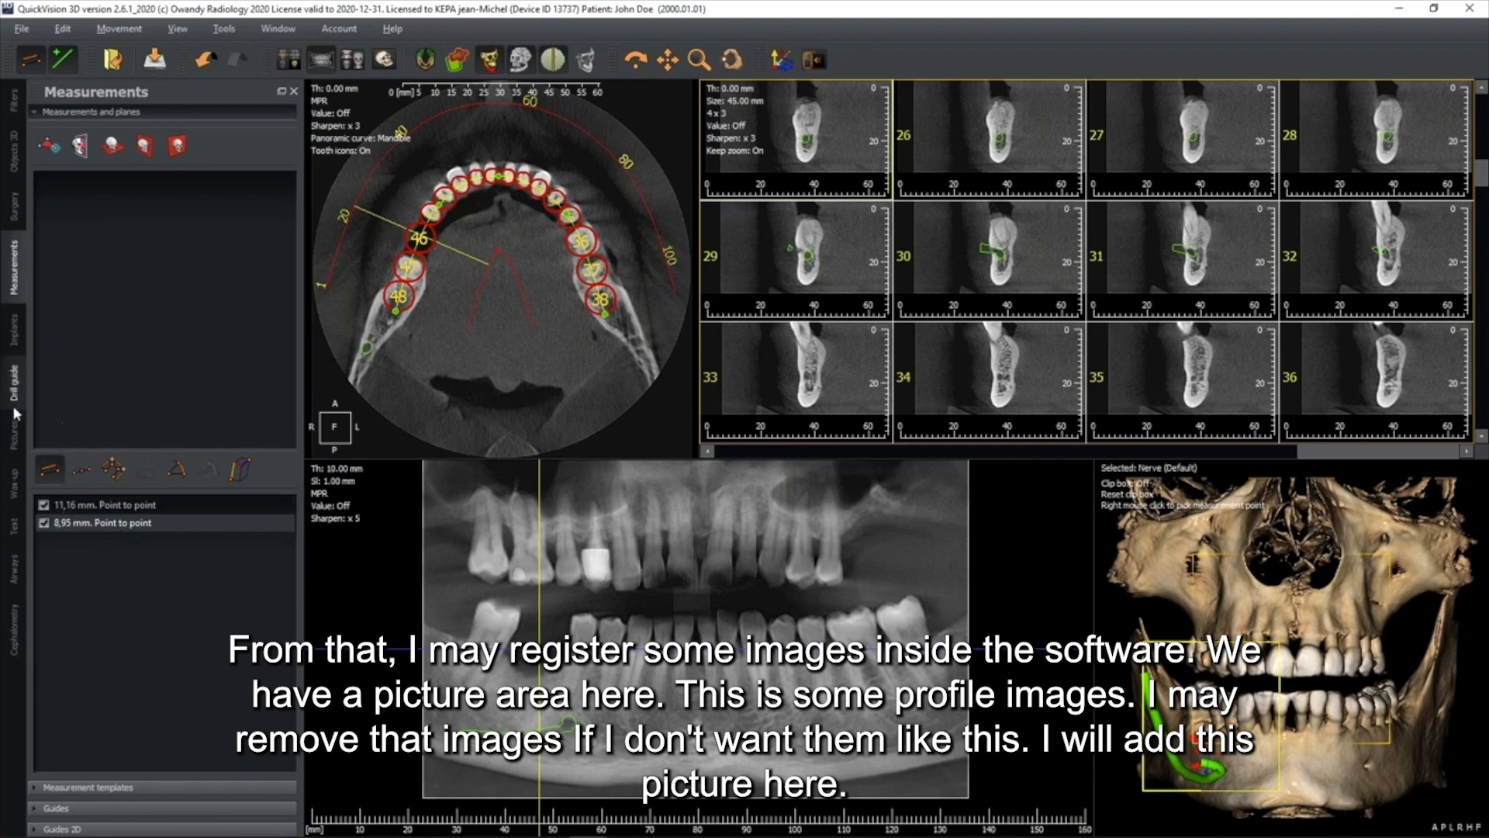
# Step: Remove both generated profile pictures from the study's picture list
pyautogui.click(14, 433)
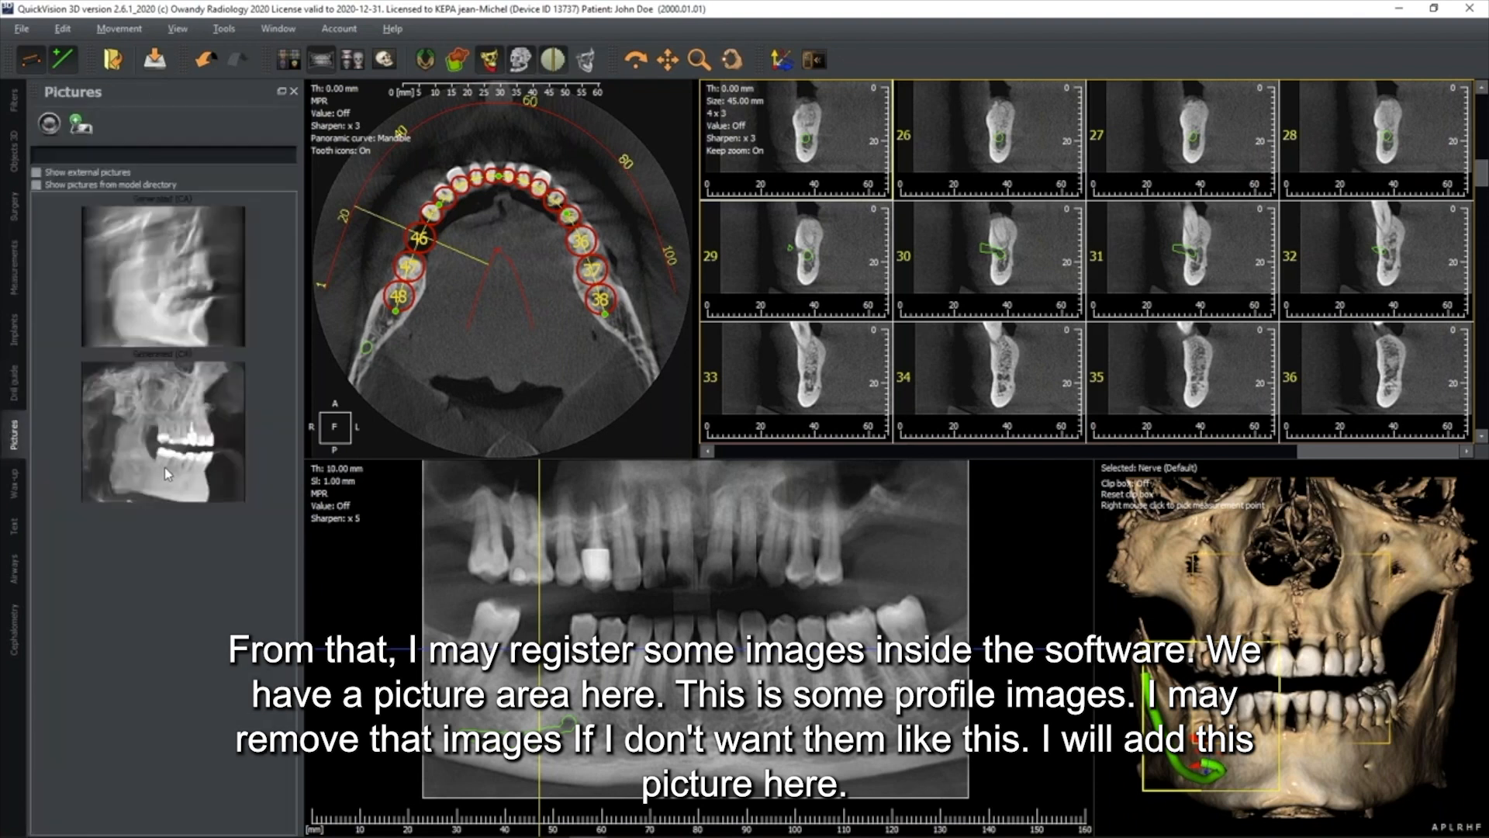
pyautogui.click(177, 316)
pyautogui.click(172, 395)
pyautogui.rightClick(168, 293)
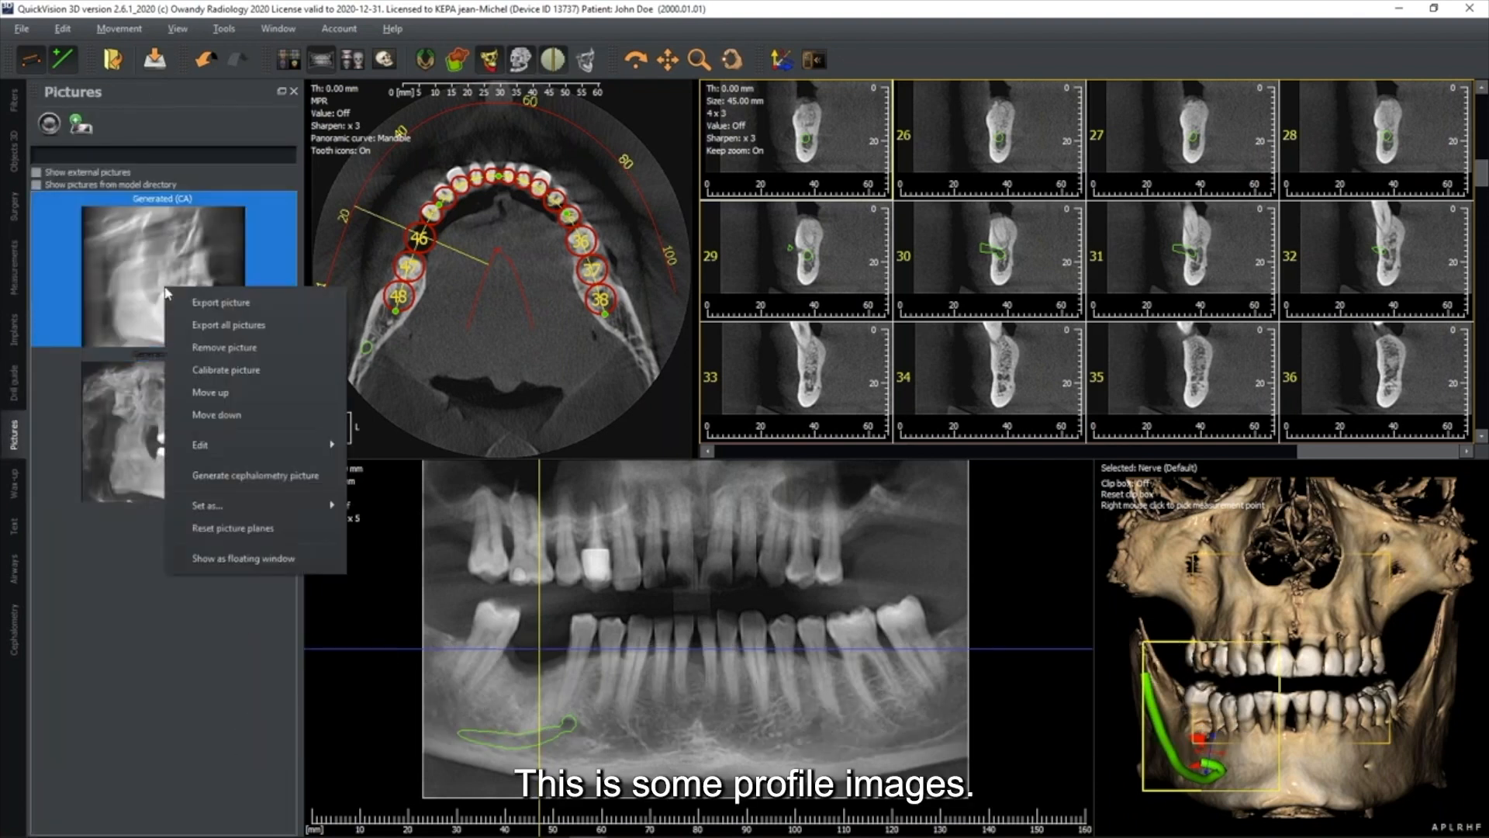
pyautogui.click(194, 347)
pyautogui.click(725, 446)
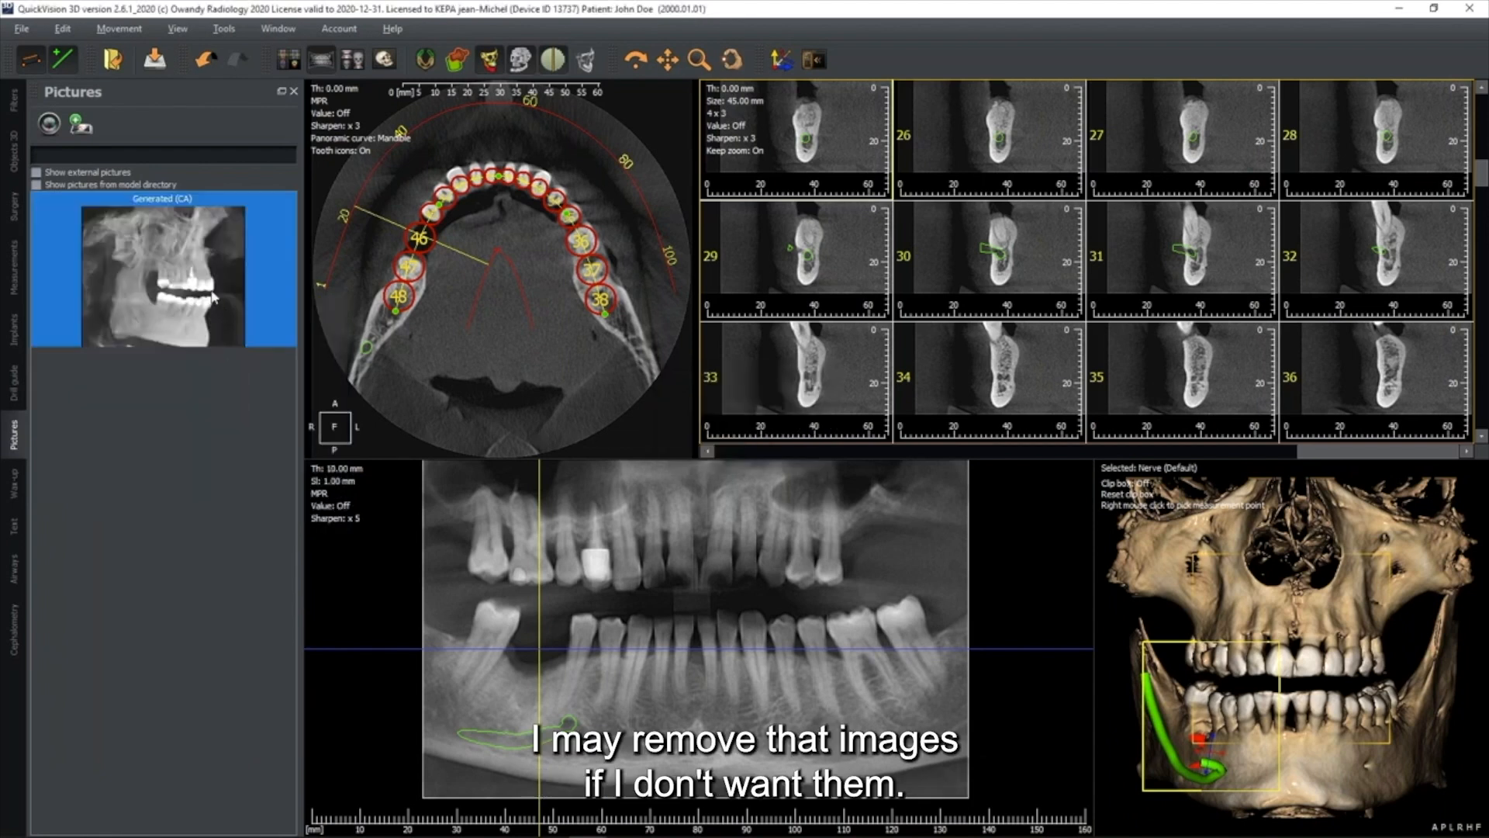
pyautogui.rightClick(208, 287)
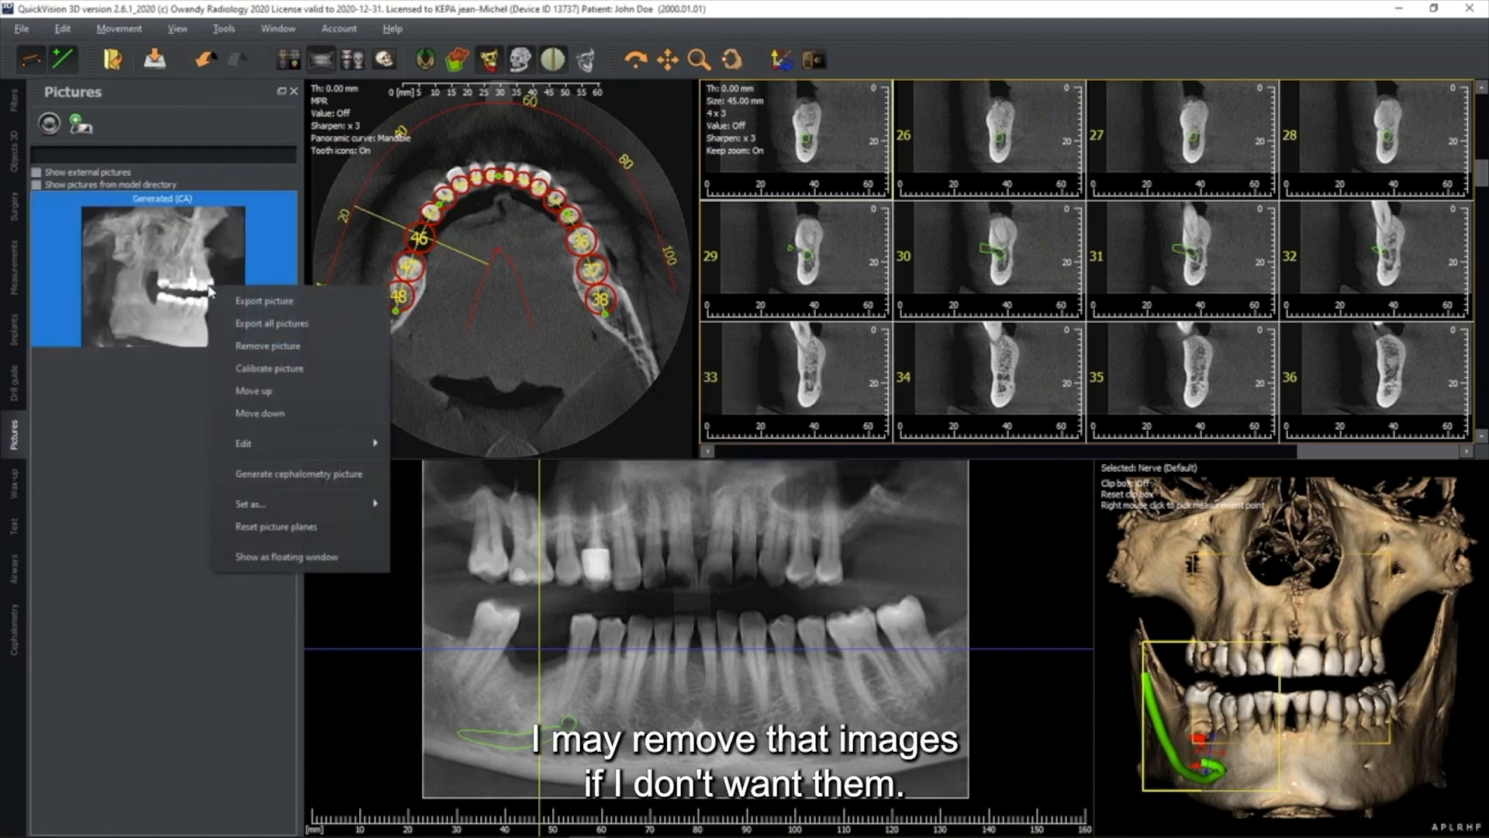
pyautogui.click(270, 347)
pyautogui.click(725, 447)
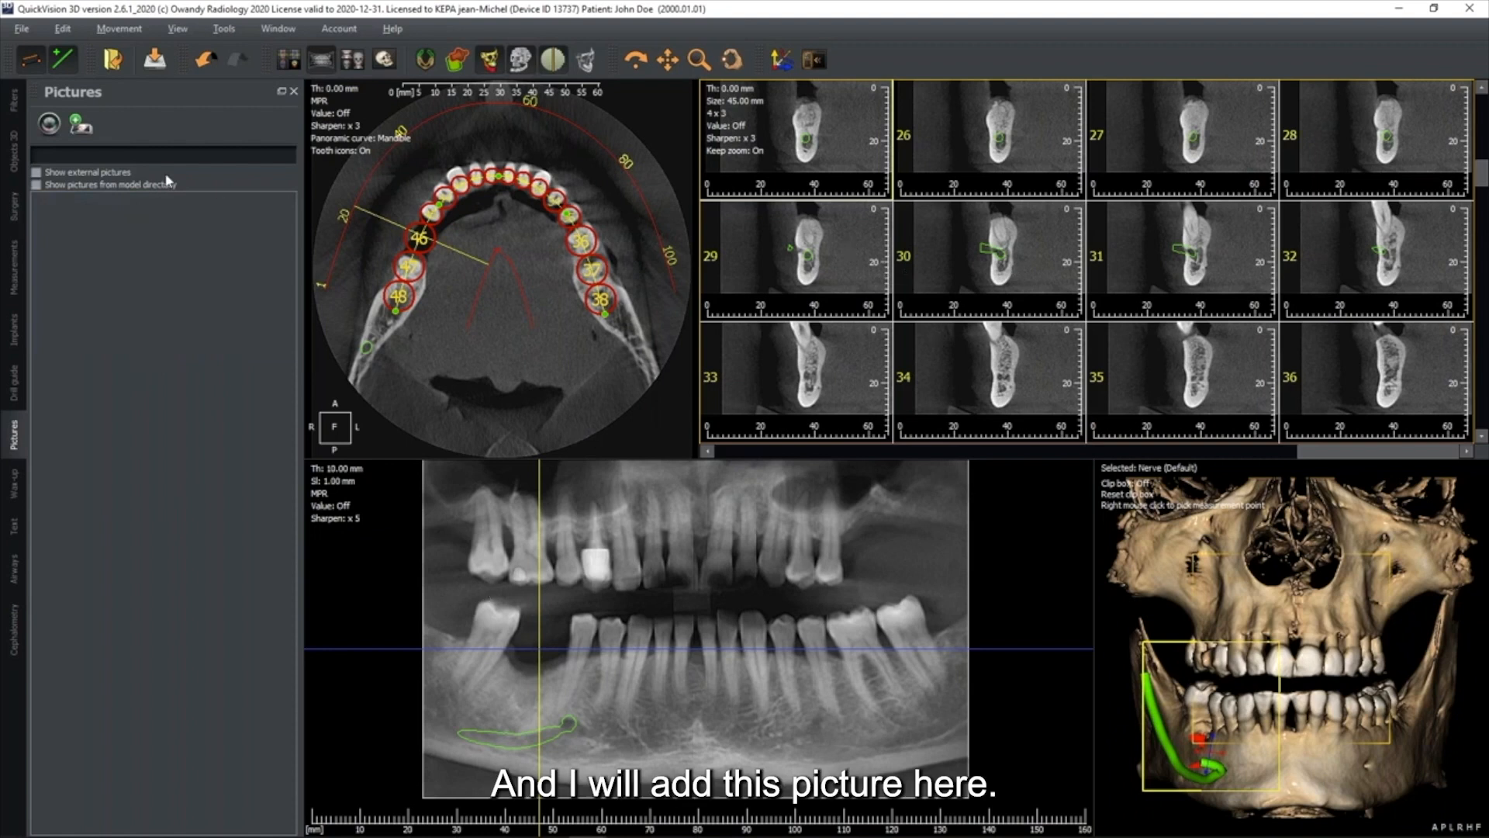
# Step: Take a picture of the current layout named "test" with the description "comments"
pyautogui.click(48, 124)
pyautogui.write('test')
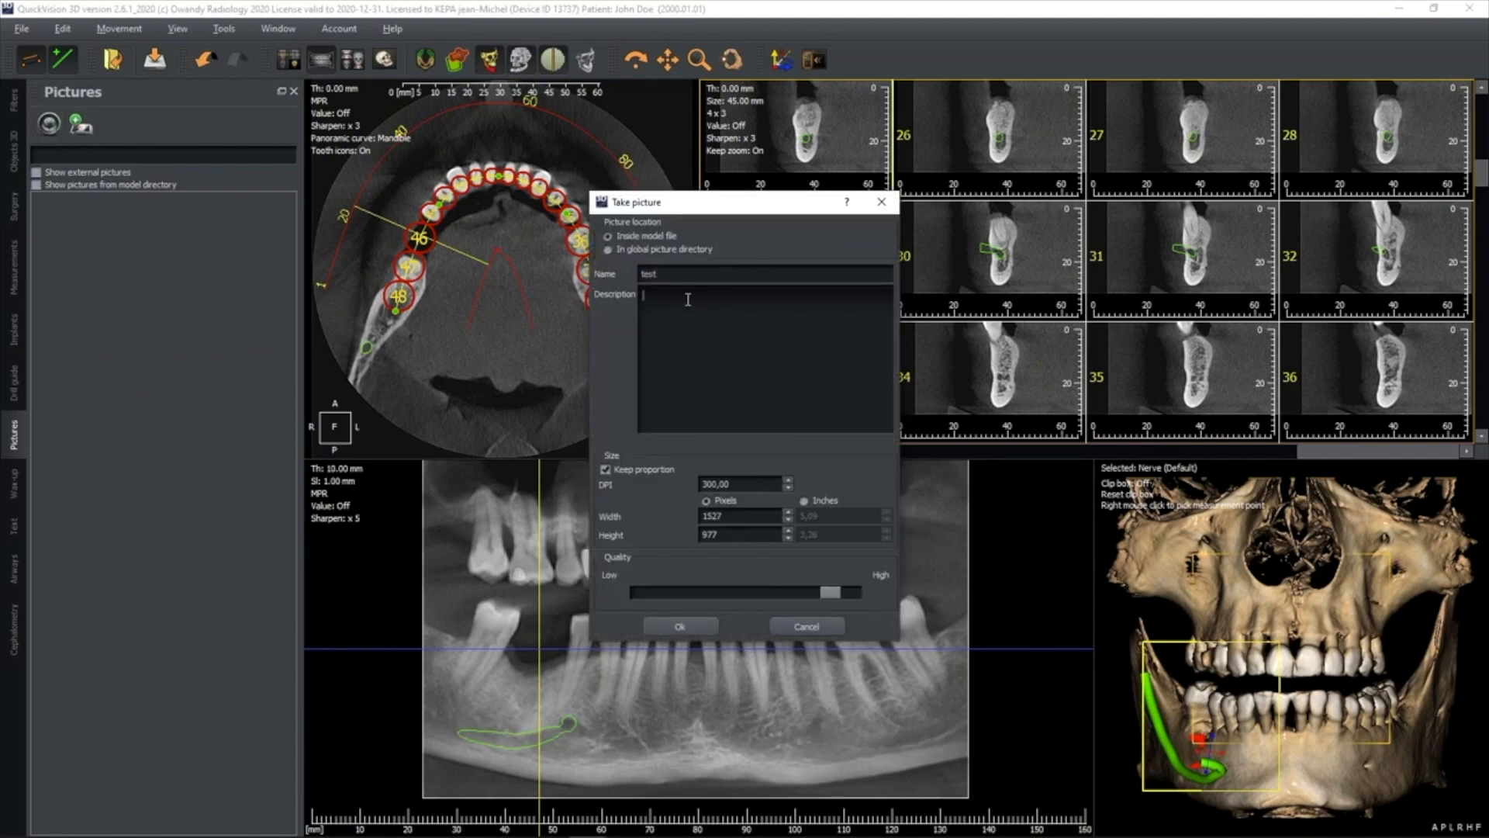
pyautogui.write('commen')
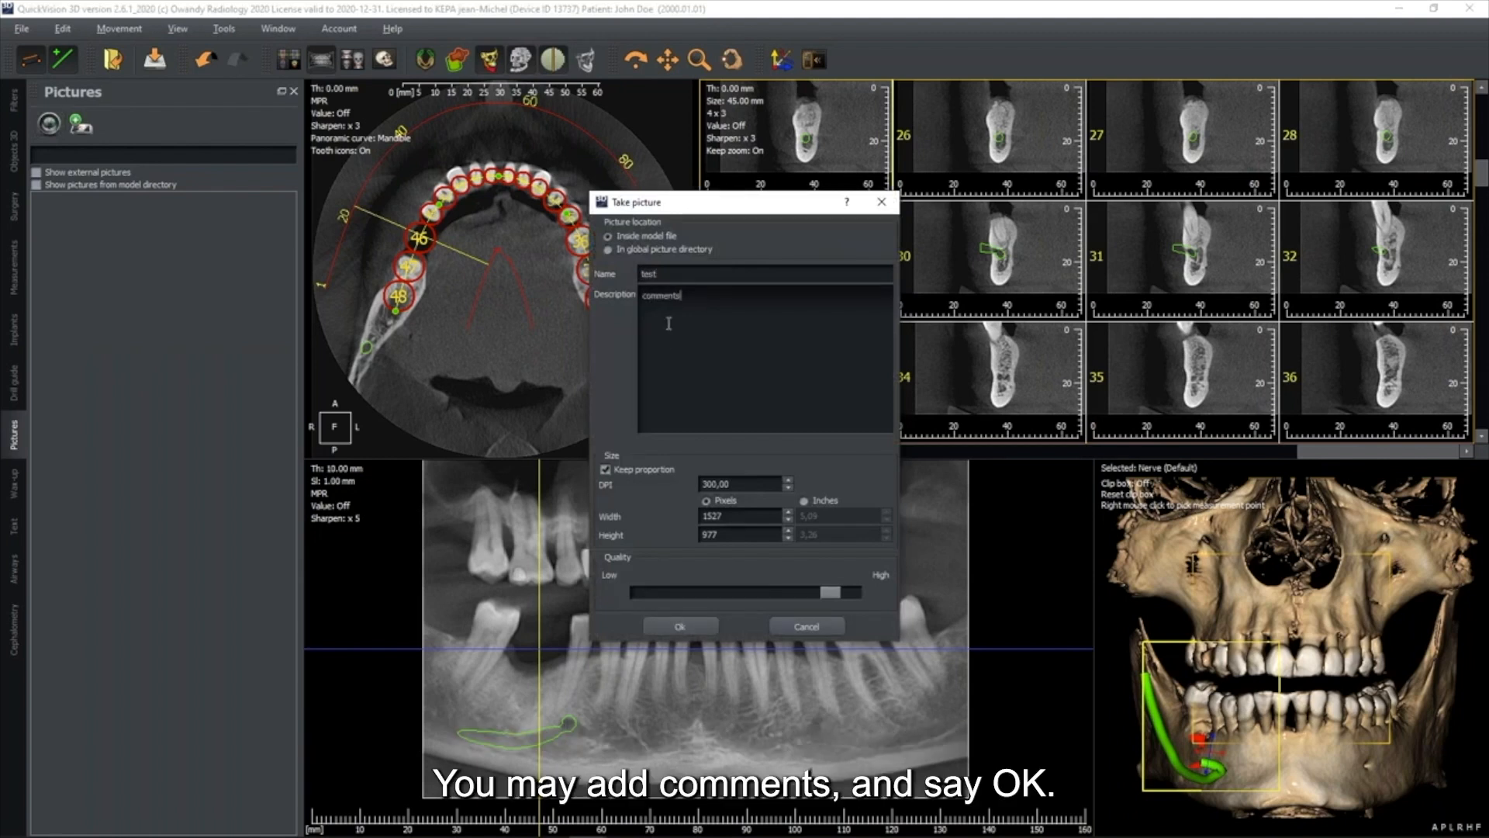
pyautogui.write('ts')
pyautogui.click(690, 626)
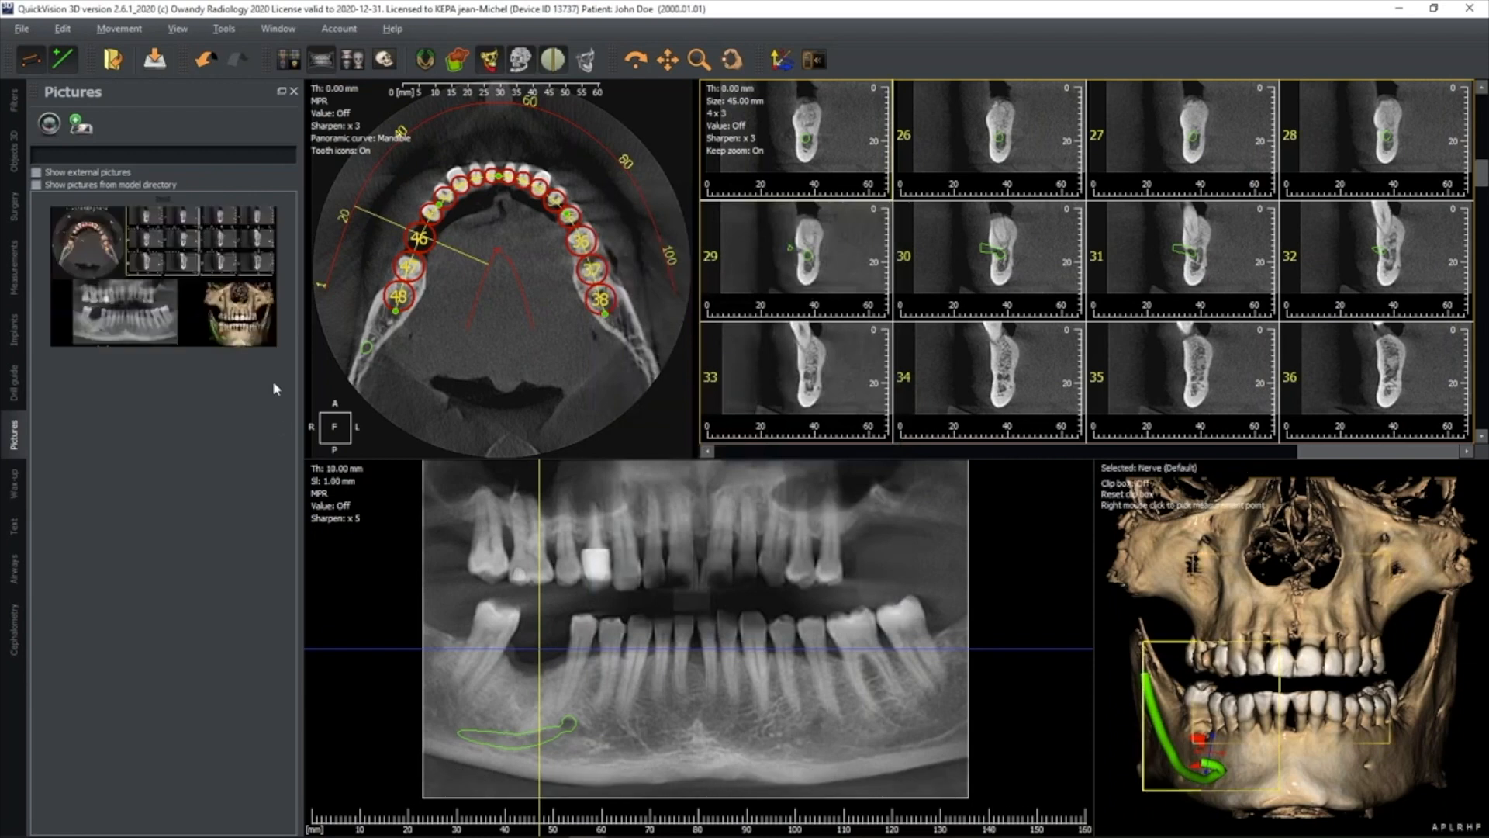
# Step: View the saved picture "test" at full size and close it
pyautogui.click(171, 253)
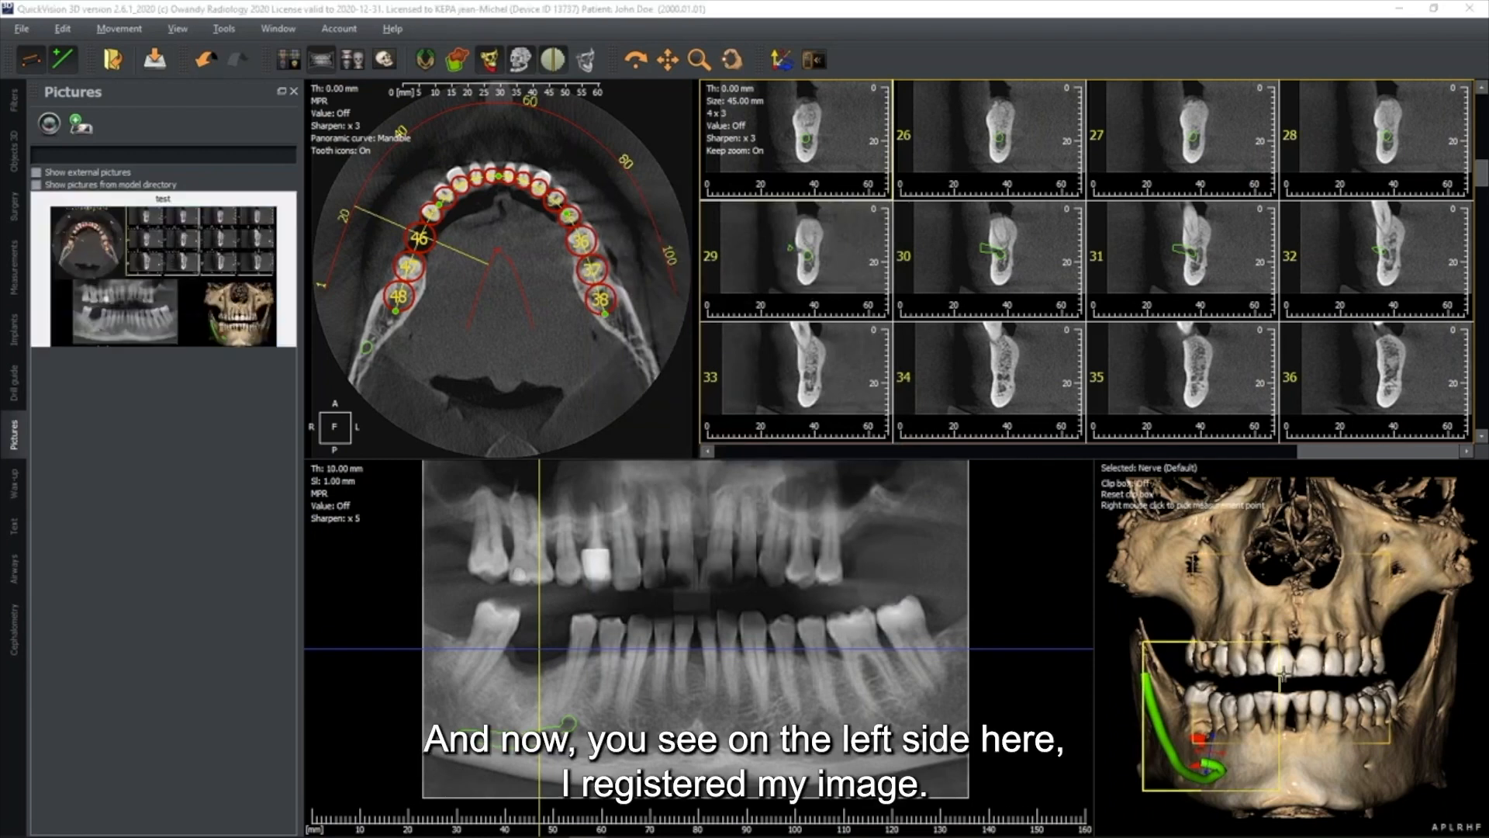
pyautogui.moveTo(0, 236); pyautogui.dragTo(871, 78)
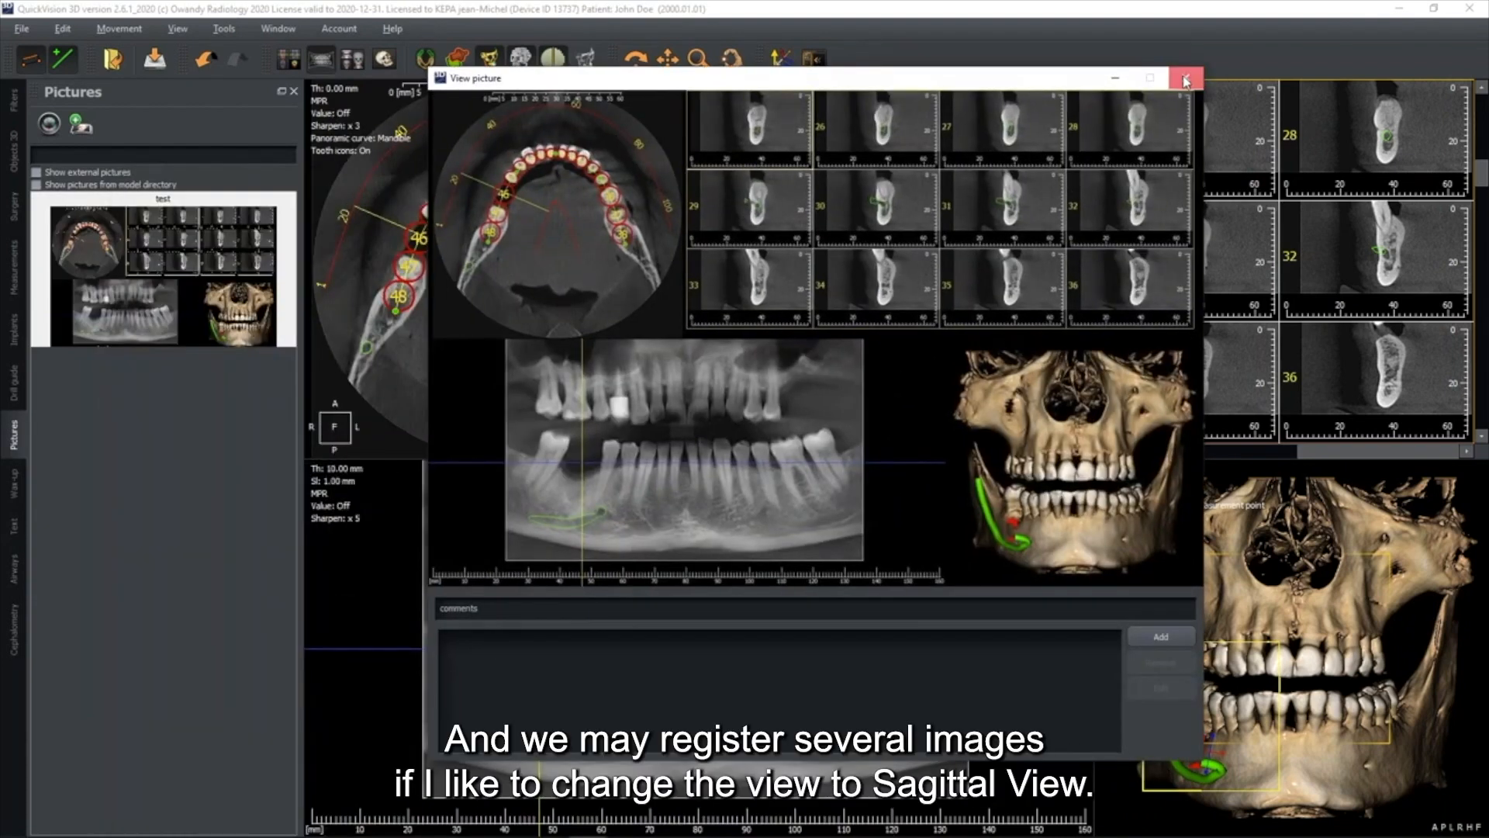
pyautogui.click(1185, 79)
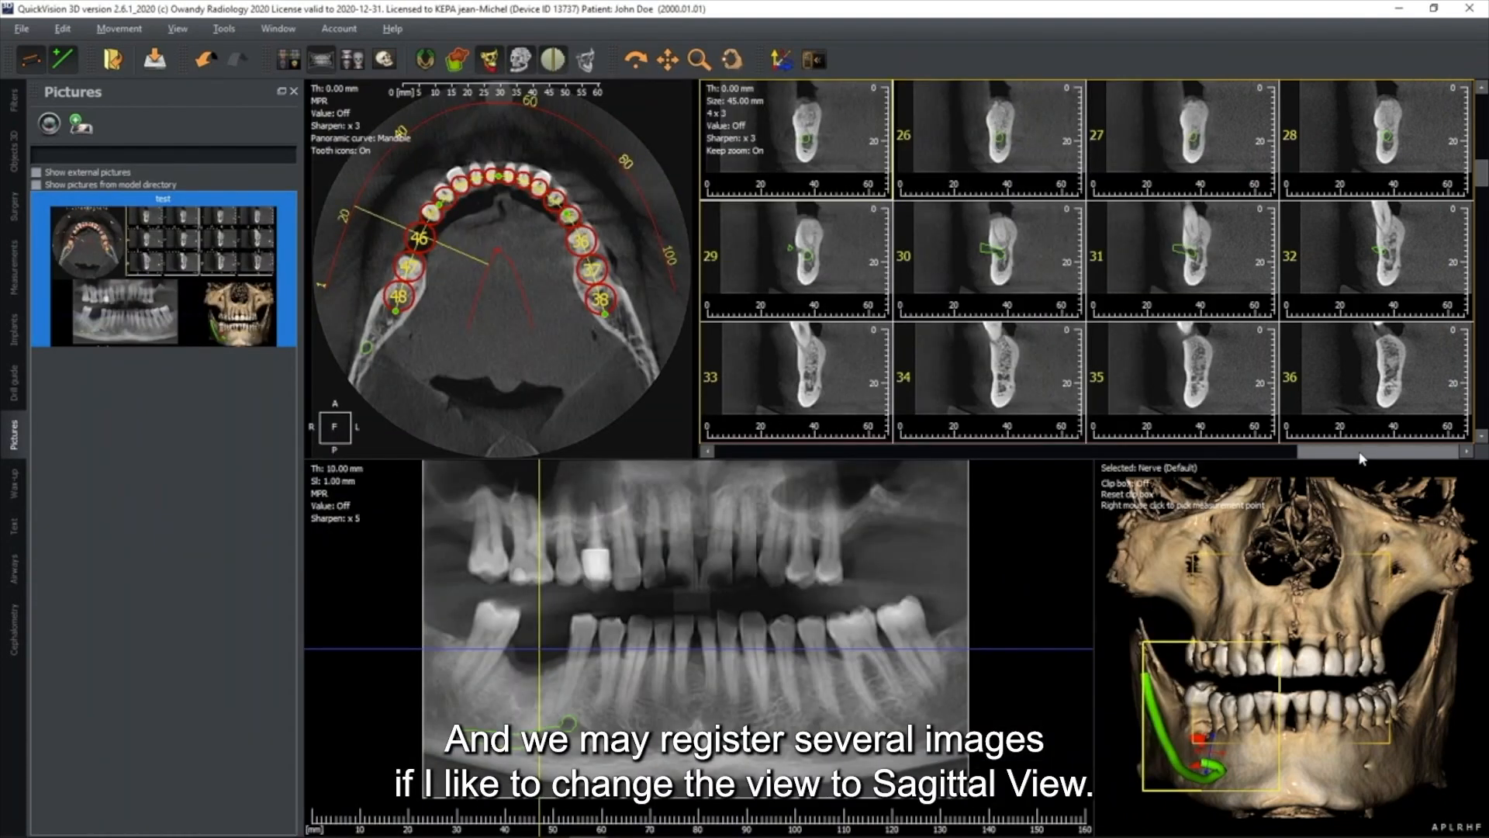
# Step: Rotate the cross-sections to the sagittal orientation and show them as a single 1 x 1 view
pyautogui.moveTo(1091, 455); pyautogui.dragTo(1082, 455)
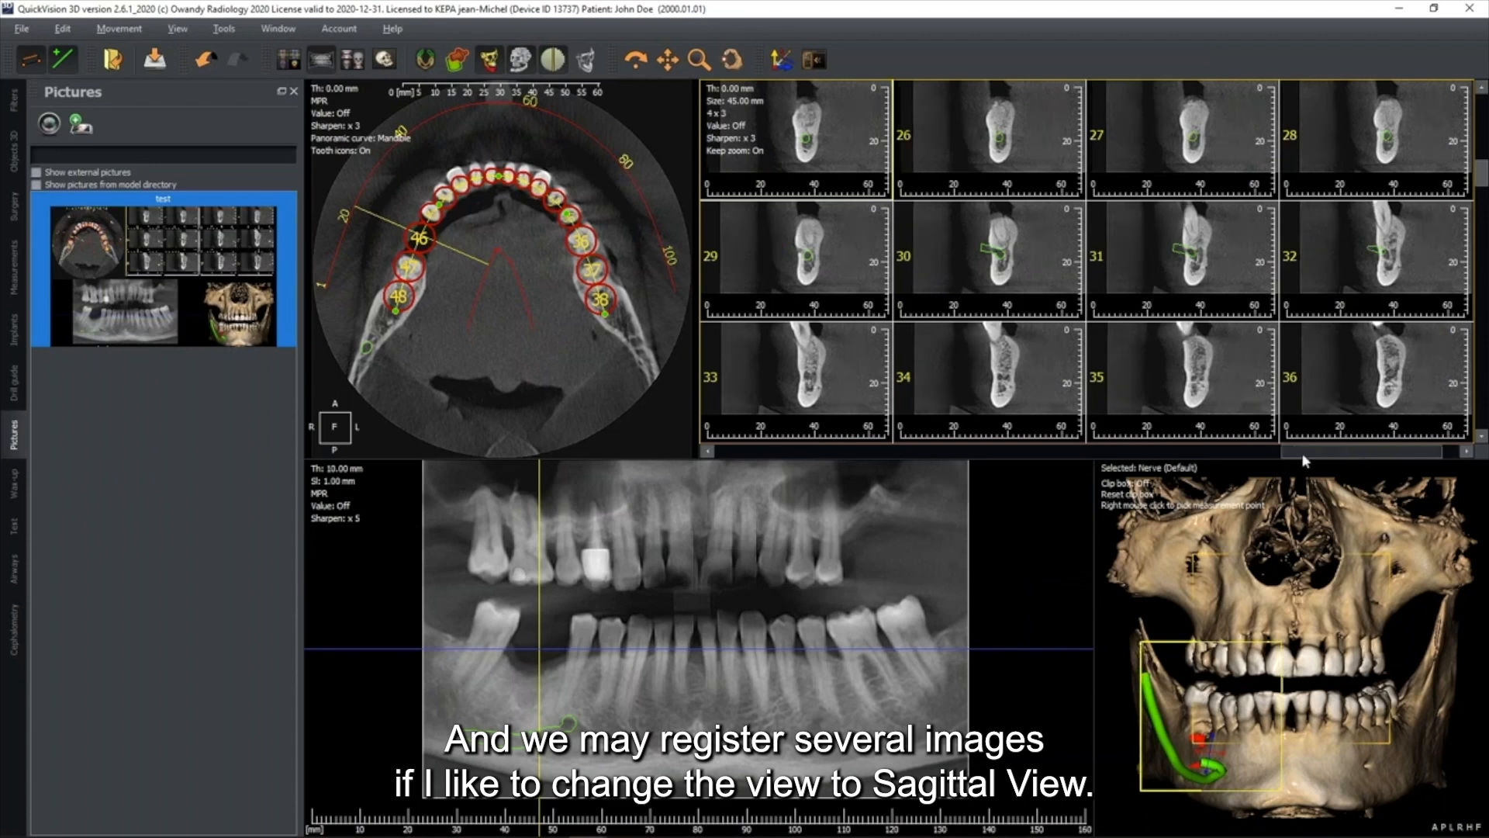
pyautogui.click(1274, 454)
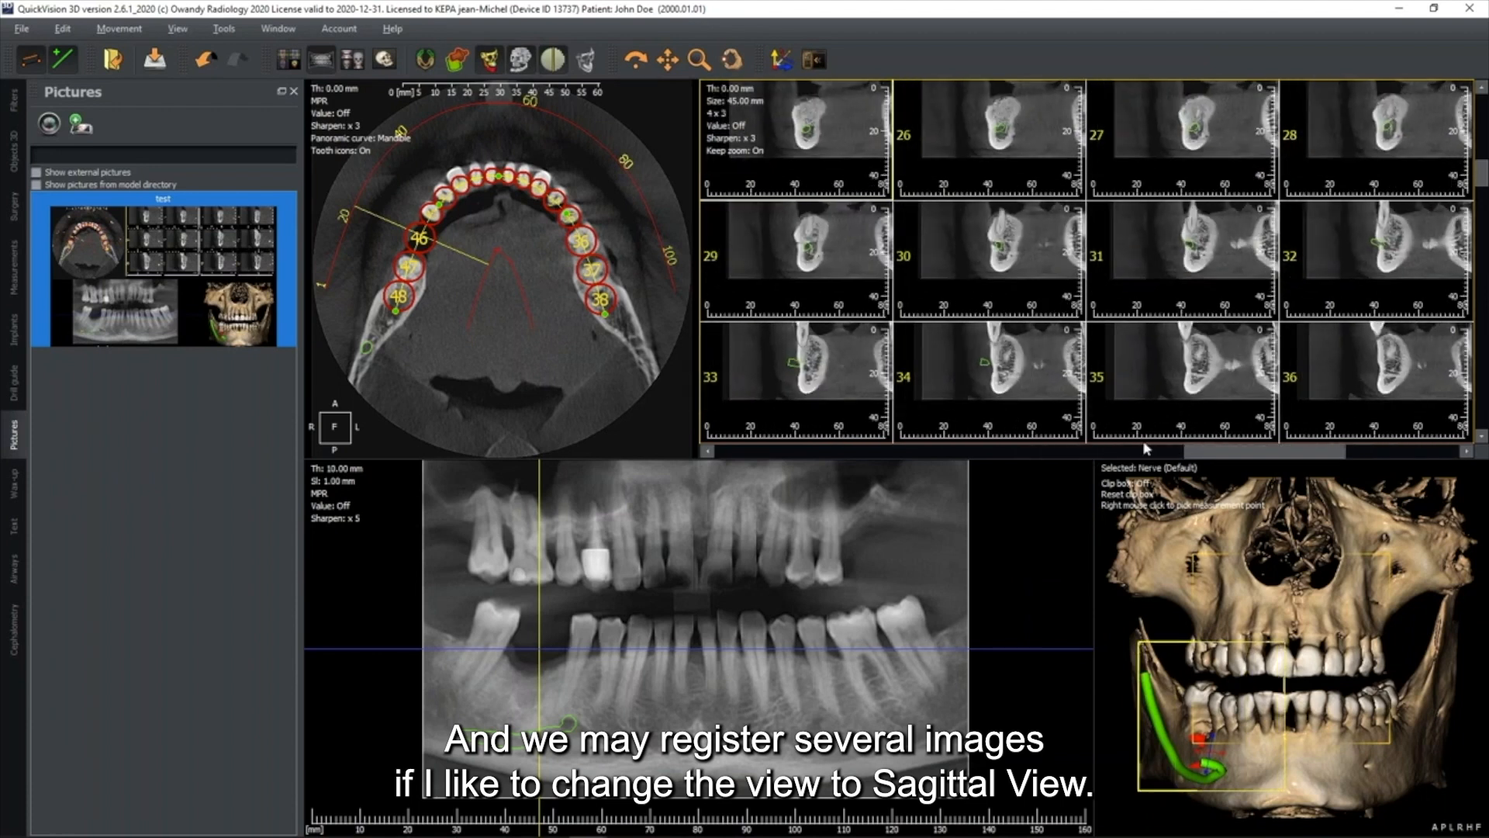
pyautogui.click(1099, 461)
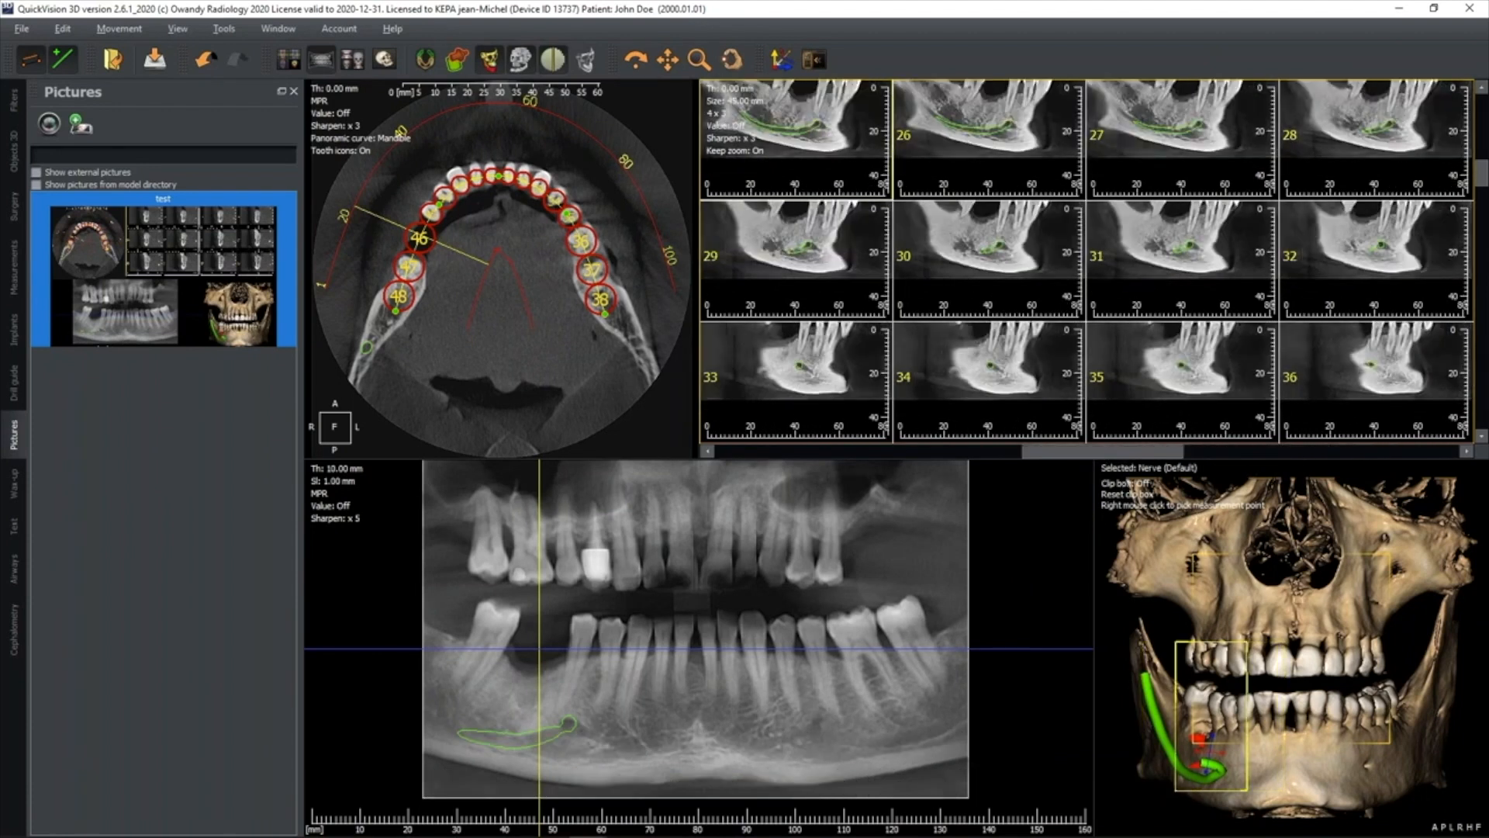
pyautogui.click(716, 111)
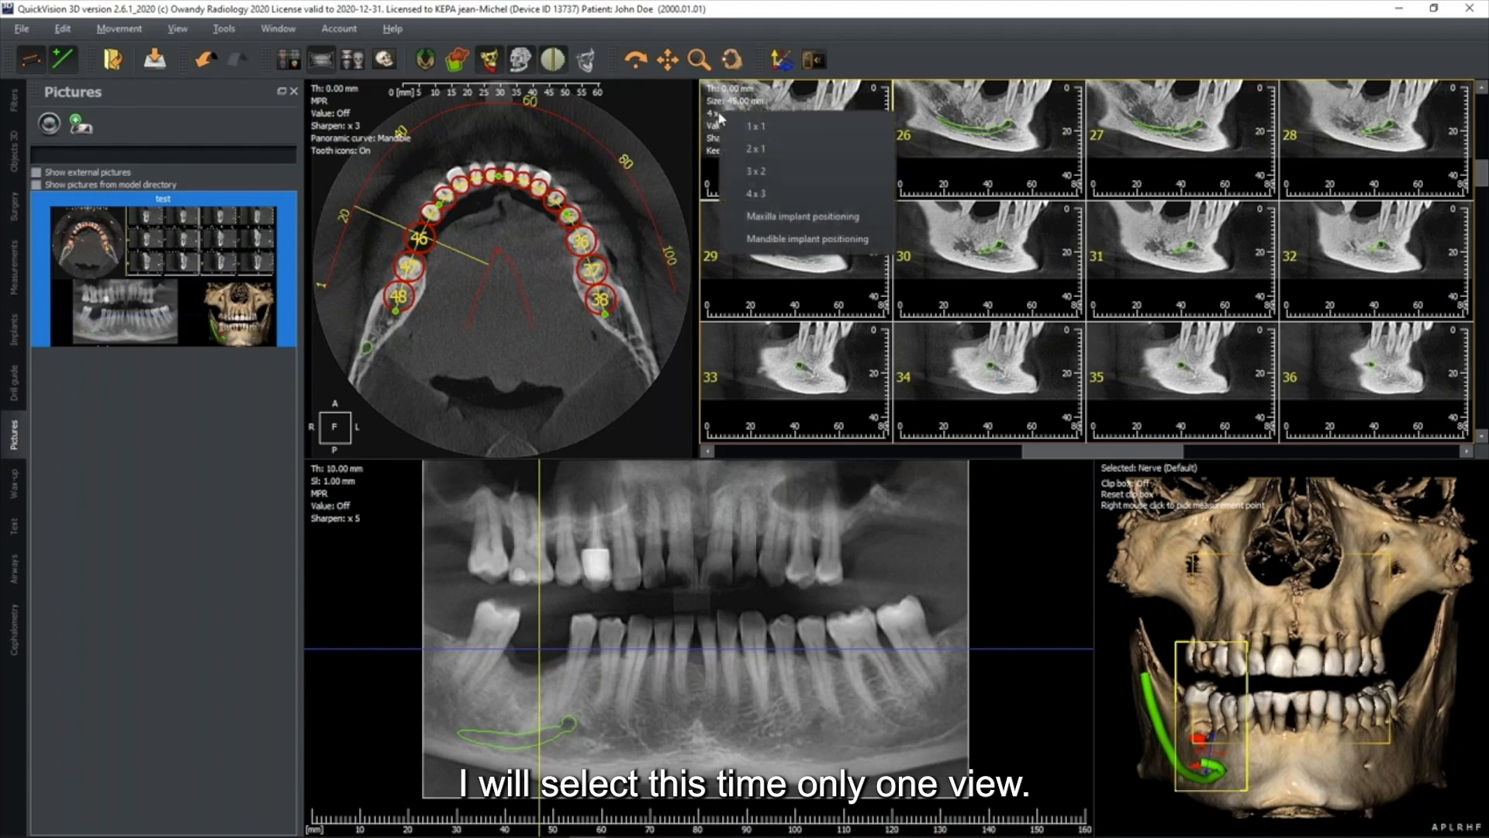
pyautogui.click(780, 130)
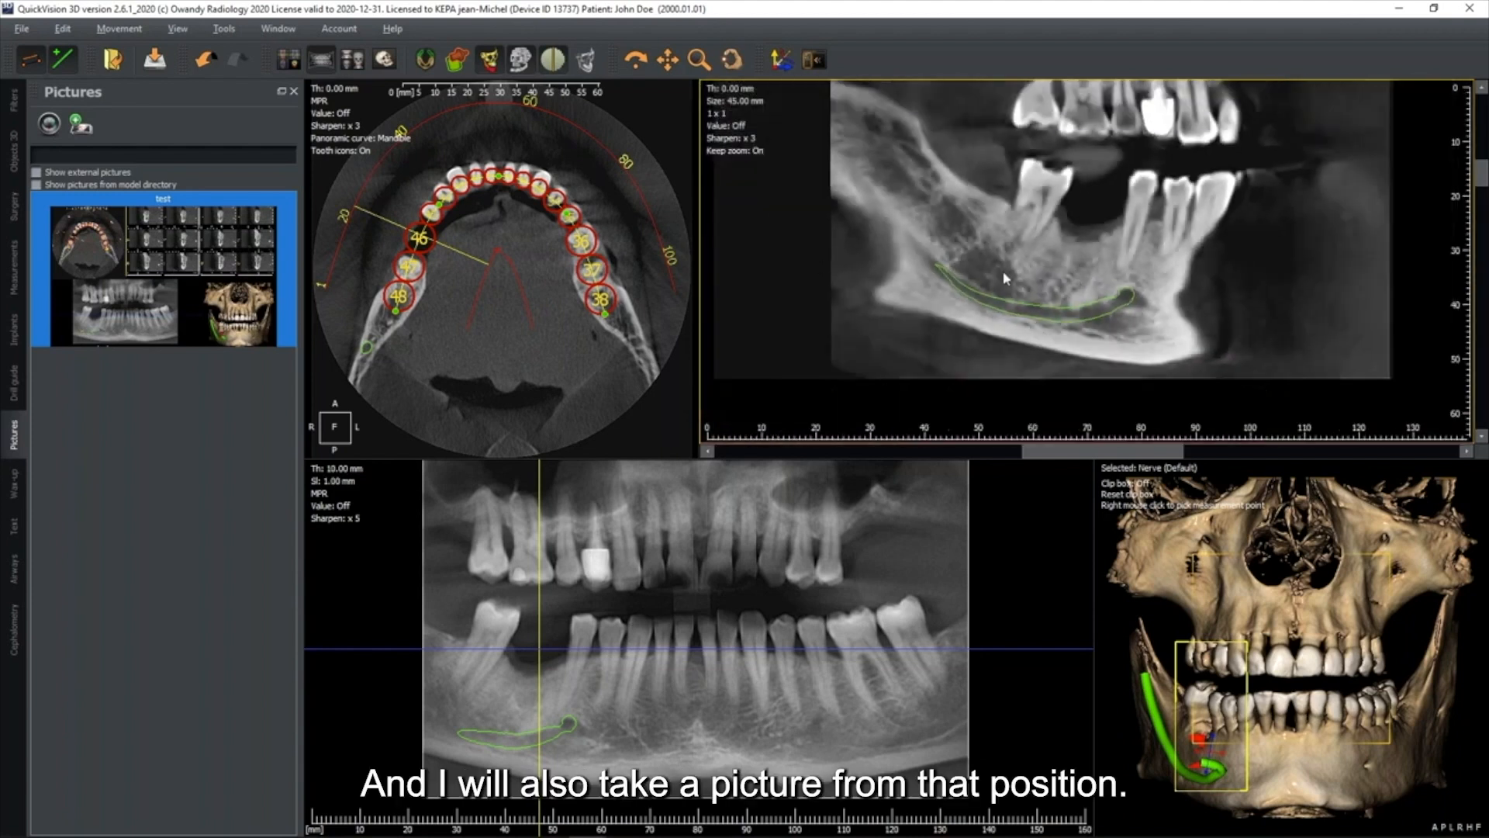
# Step: Take a picture of the layout with the sagittal view and name it "test2"
pyautogui.click(49, 124)
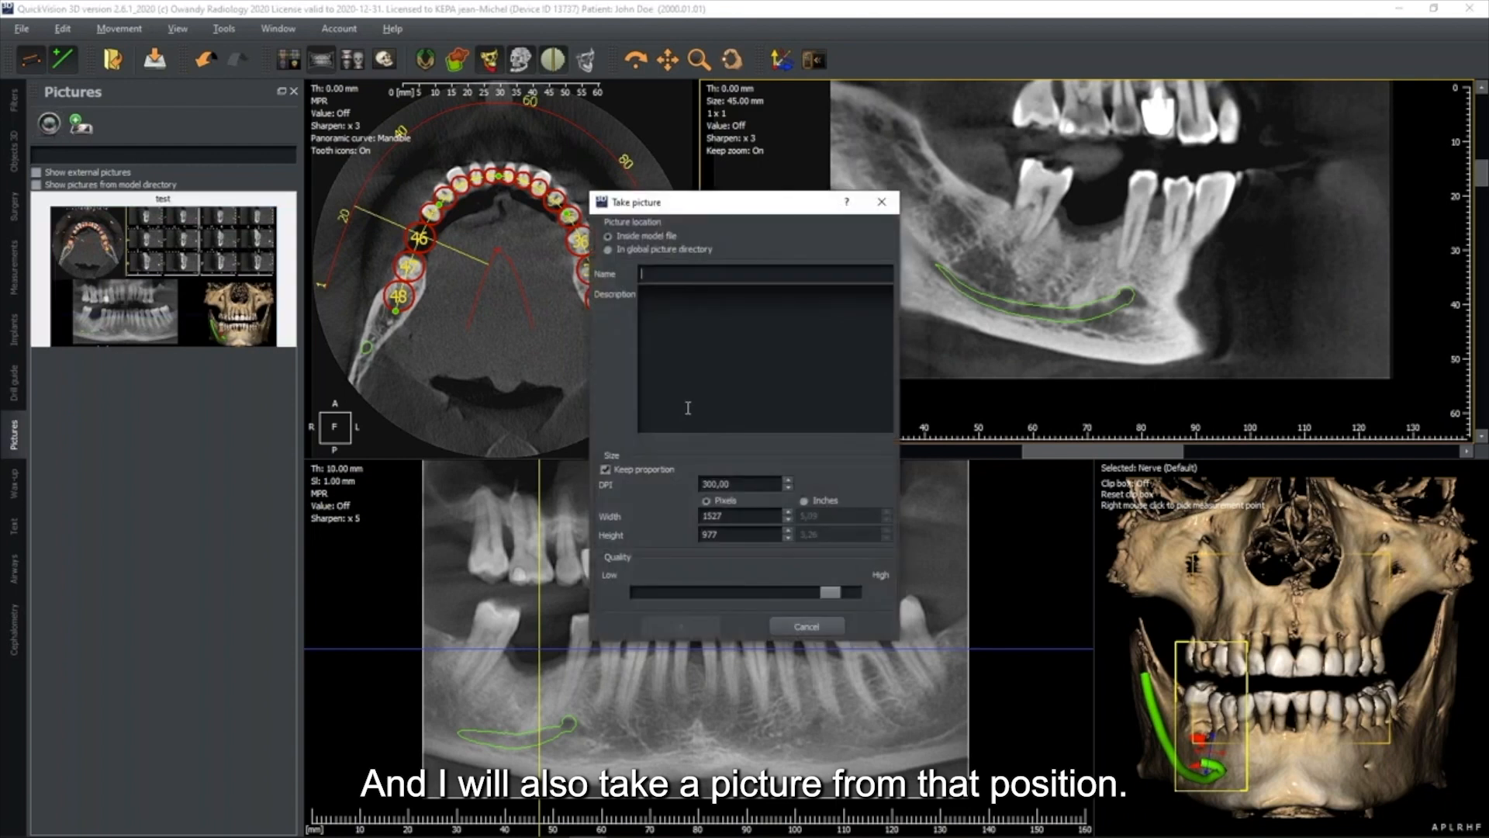
pyautogui.write('test2')
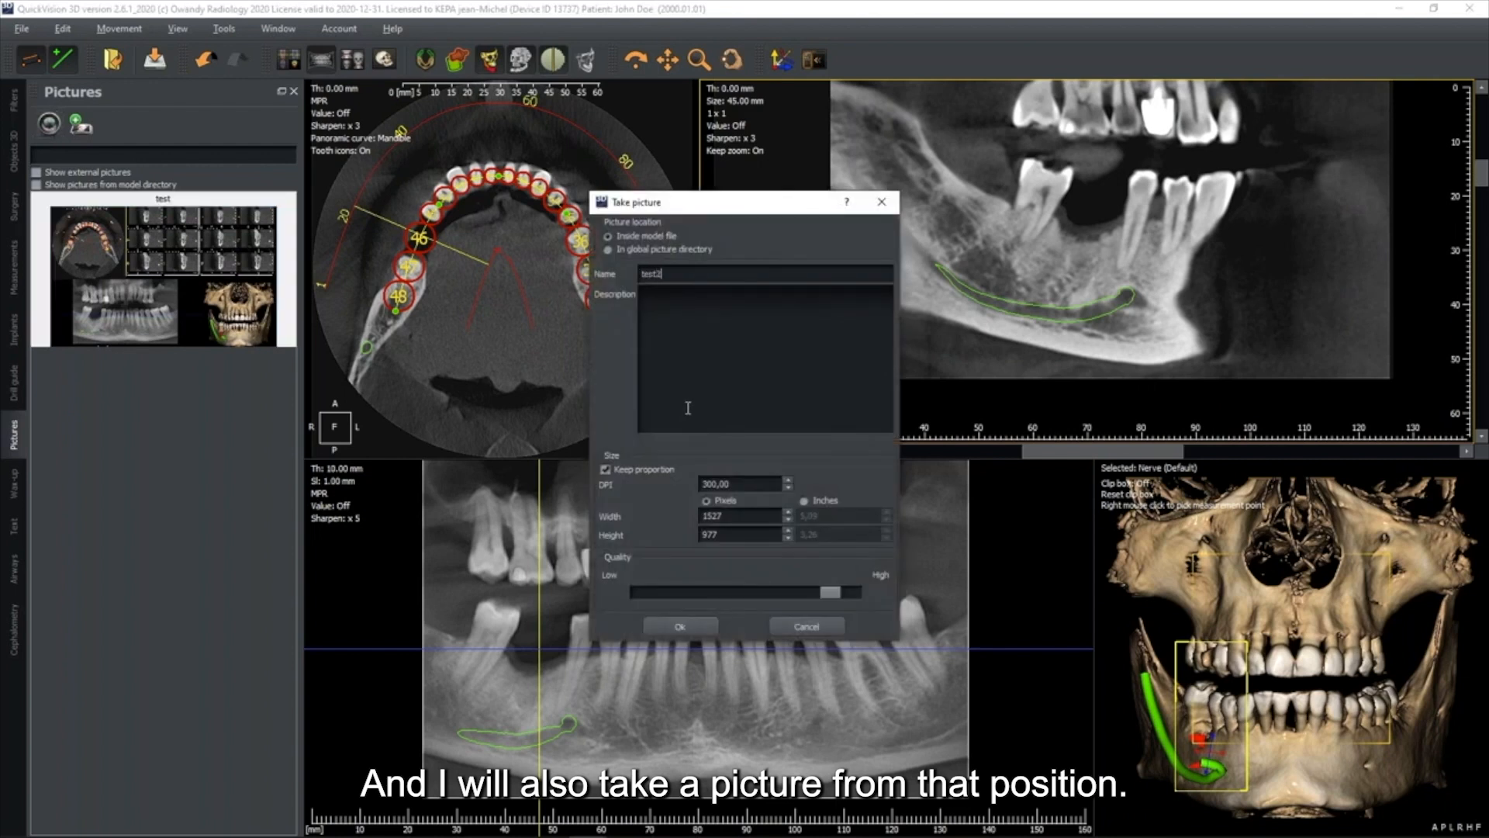
pyautogui.click(679, 625)
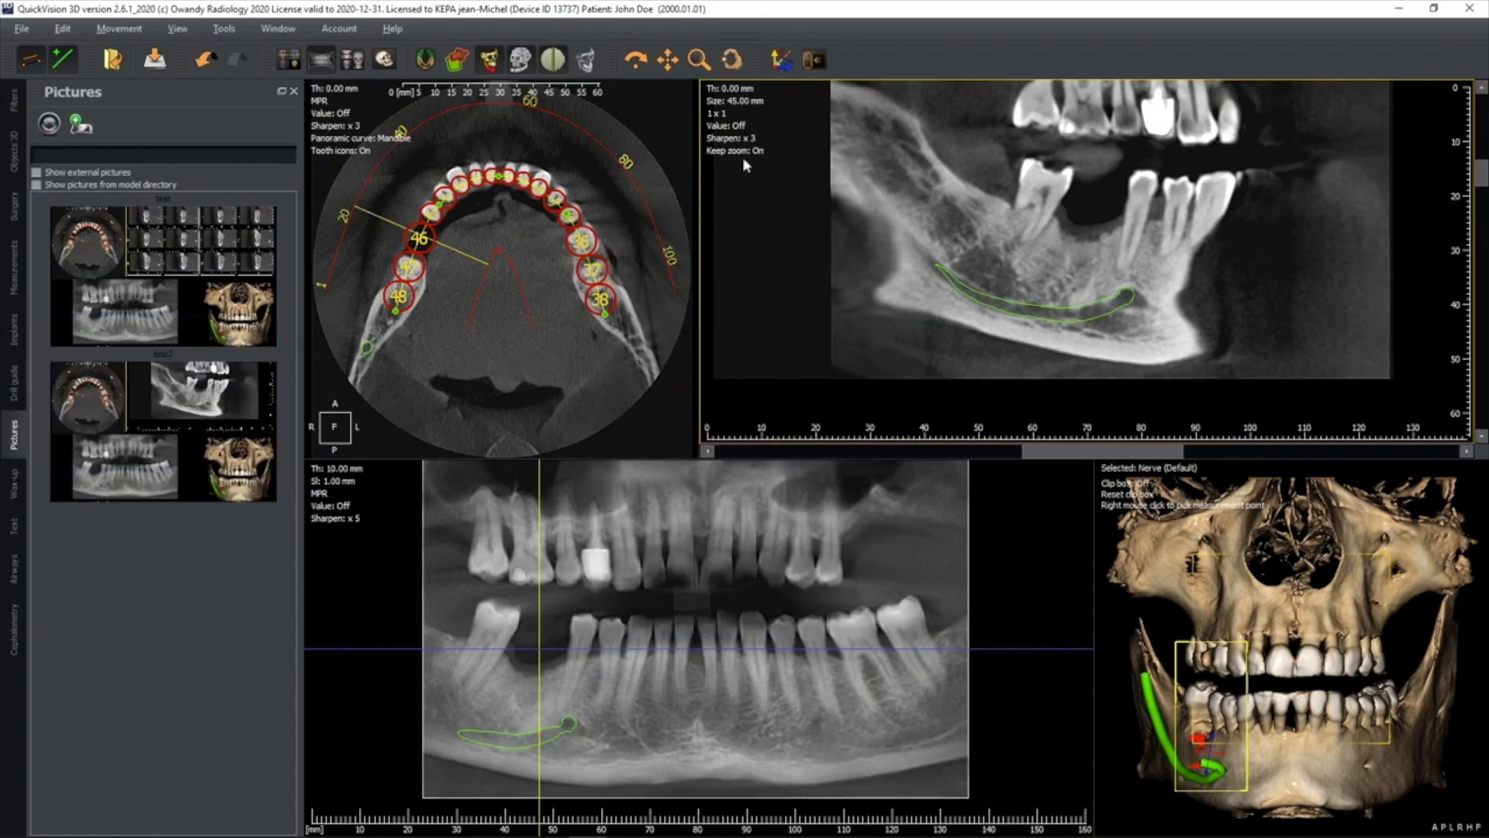
# Step: Switch the cross-section view back to the 4 x 3 grid and rotate the slices to the coronal orientation
pyautogui.click(719, 115)
pyautogui.click(764, 200)
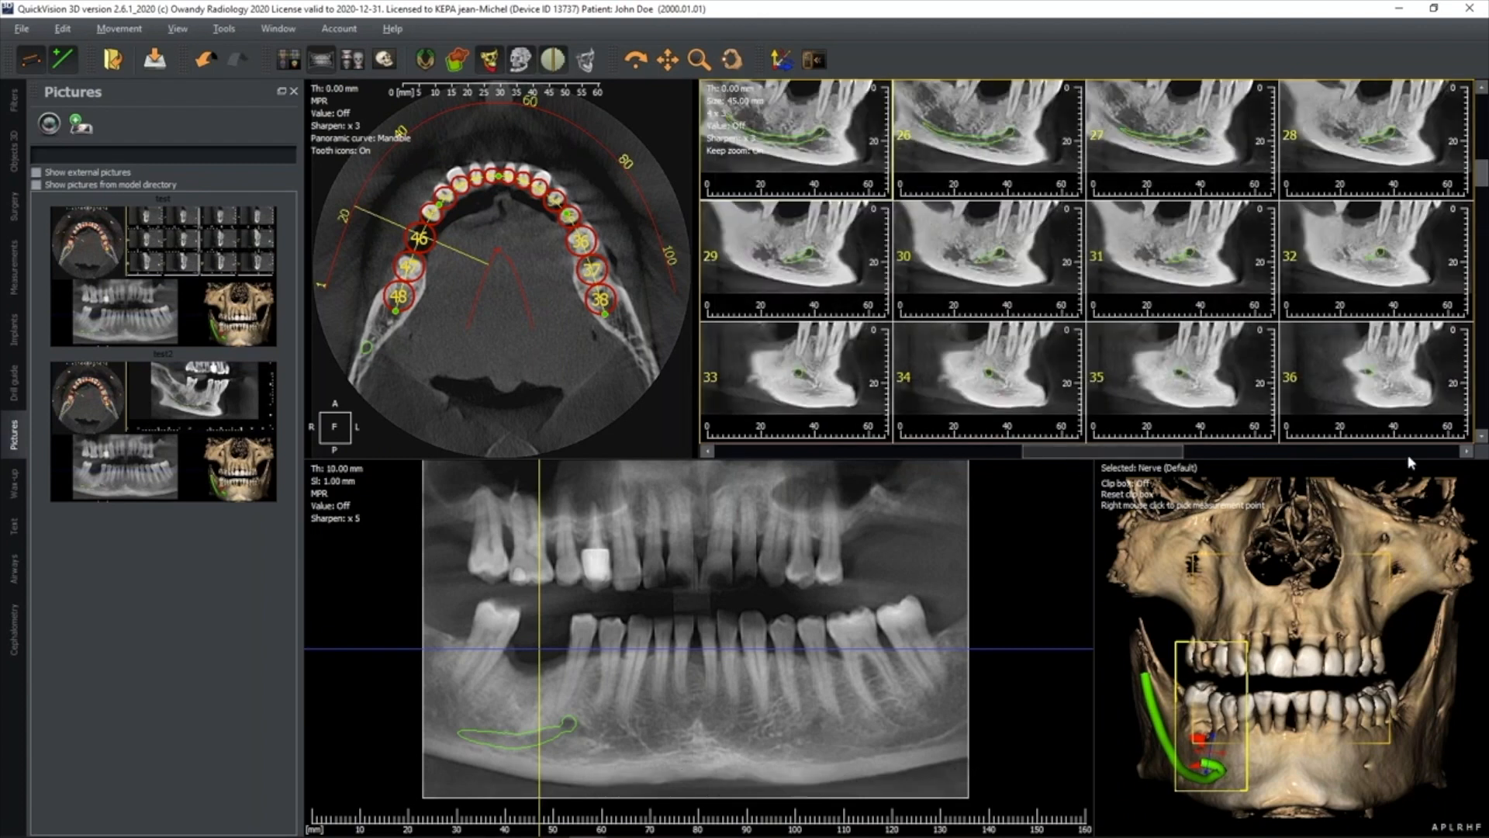
pyautogui.click(1433, 453)
pyautogui.click(1450, 453)
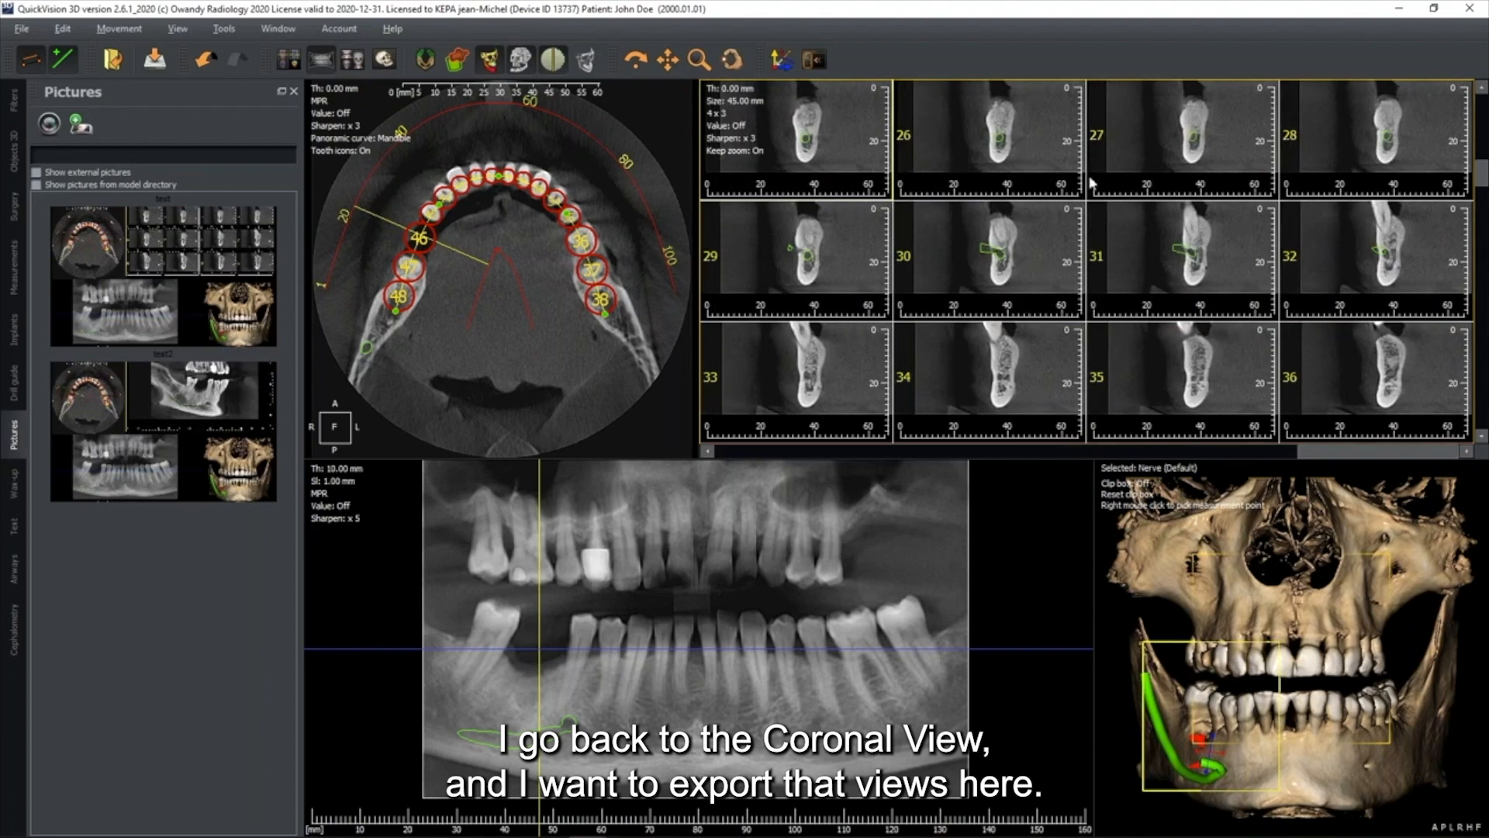
# Step: Prepare a print report with the practice name, "Informations" as additional information and slices 25 to 36, and generate its preview
pyautogui.click(22, 31)
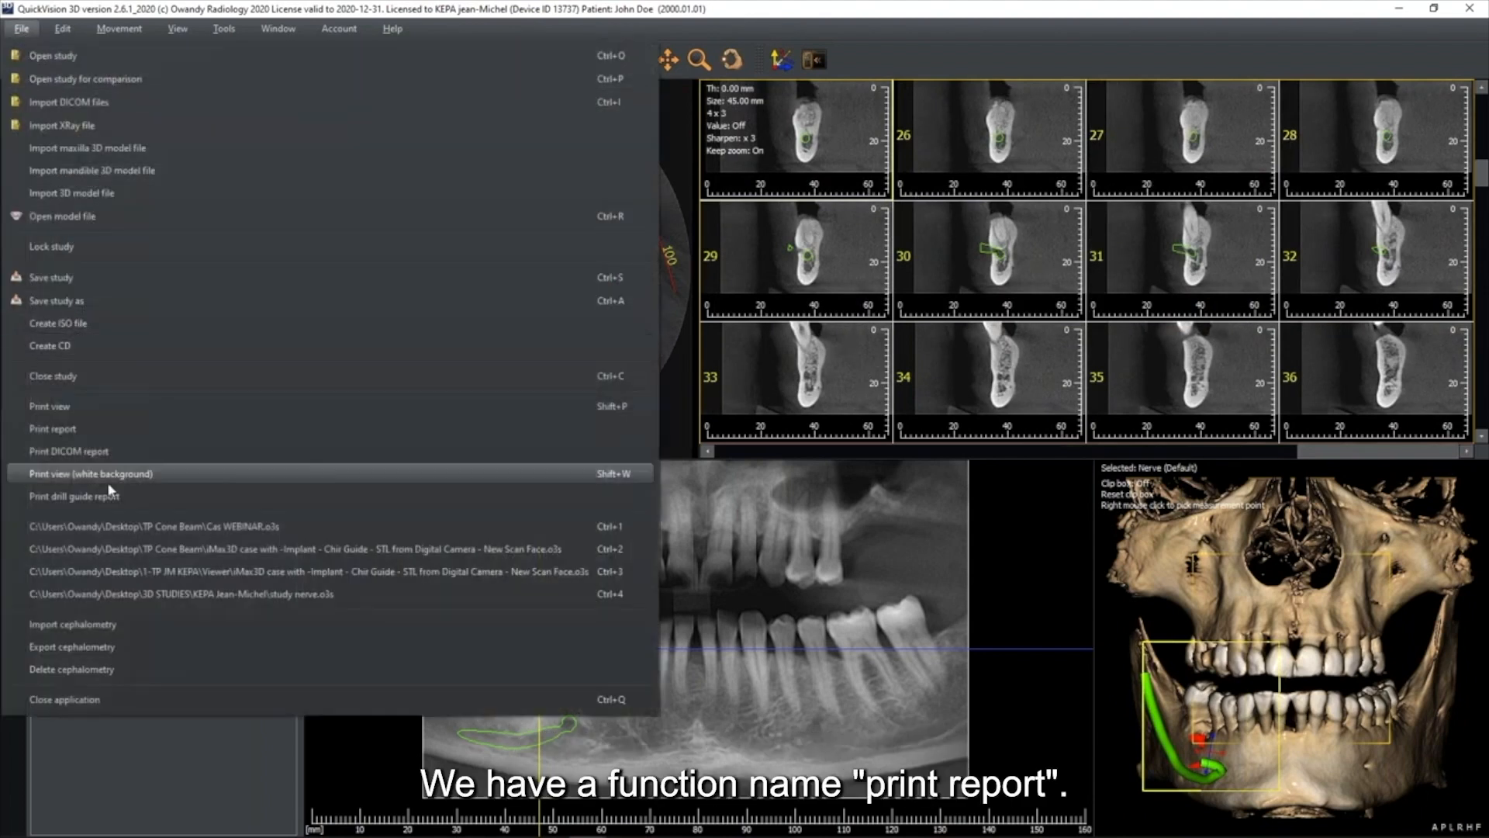
pyautogui.click(61, 431)
pyautogui.click(691, 239)
pyautogui.write('Dr. ')
pyautogui.write('APEX')
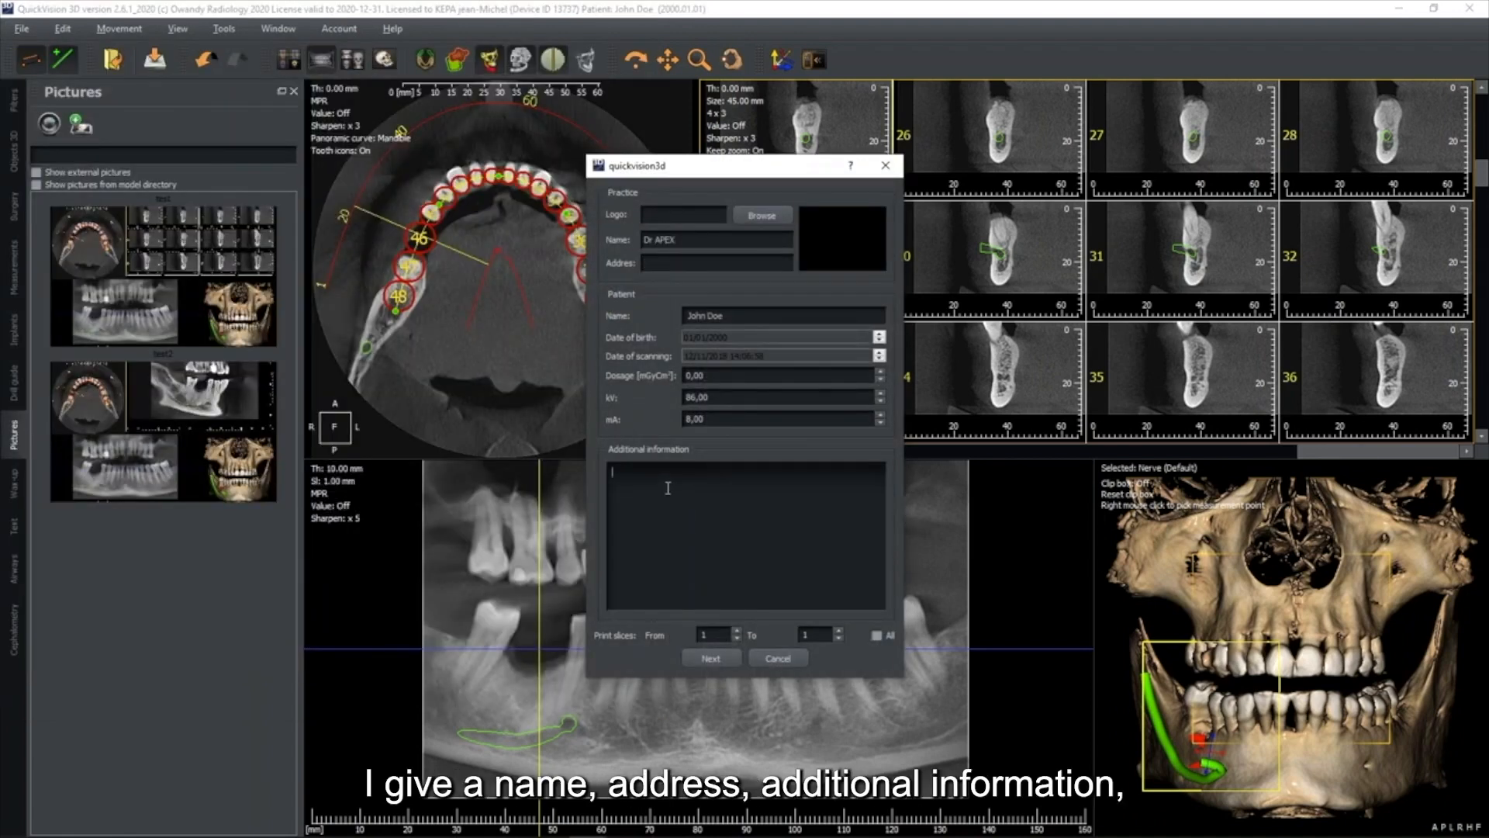
pyautogui.write('formations')
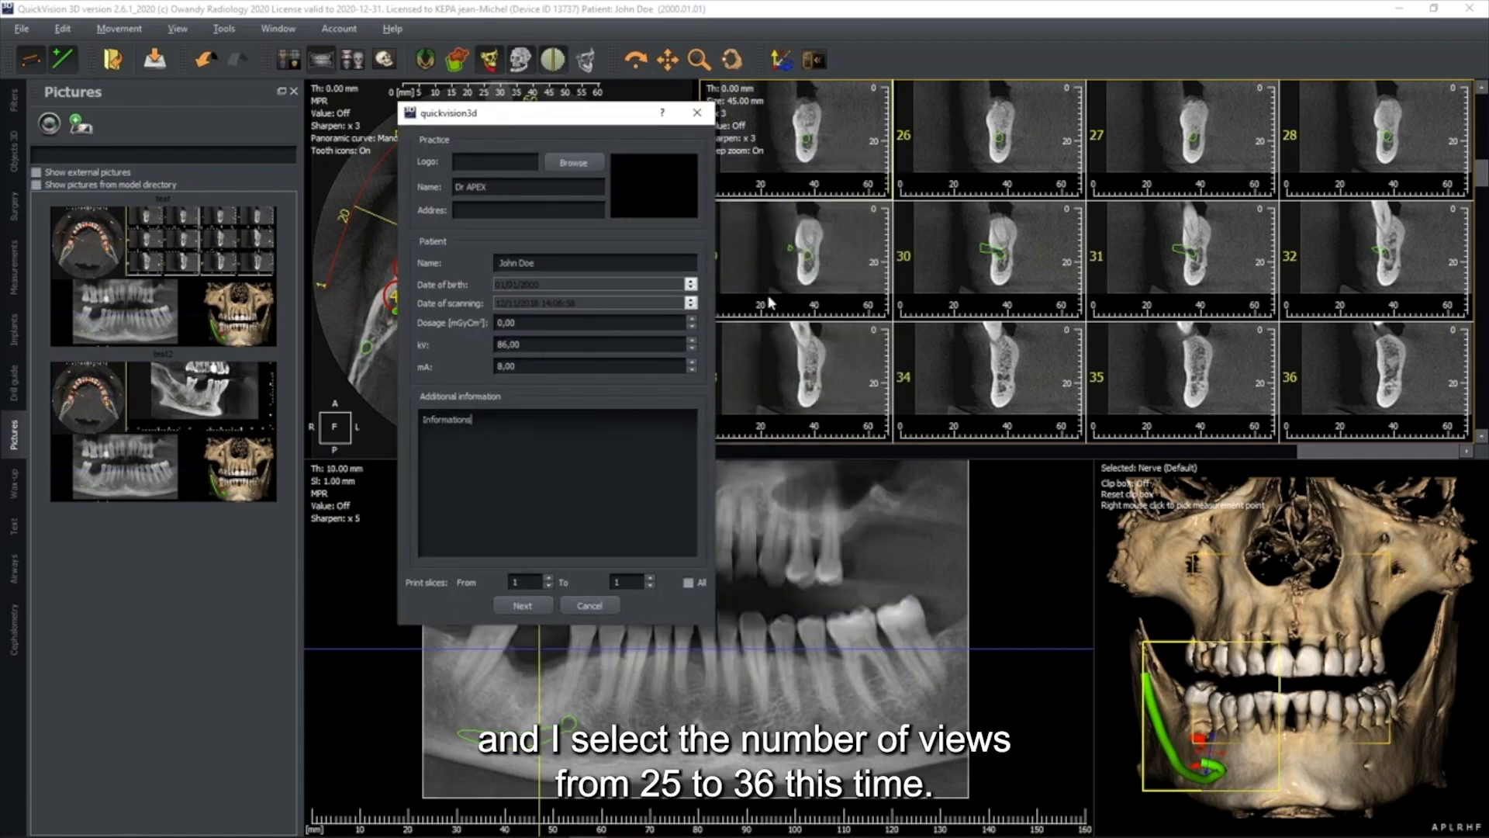
pyautogui.moveTo(527, 581); pyautogui.dragTo(500, 583)
pyautogui.click(525, 610)
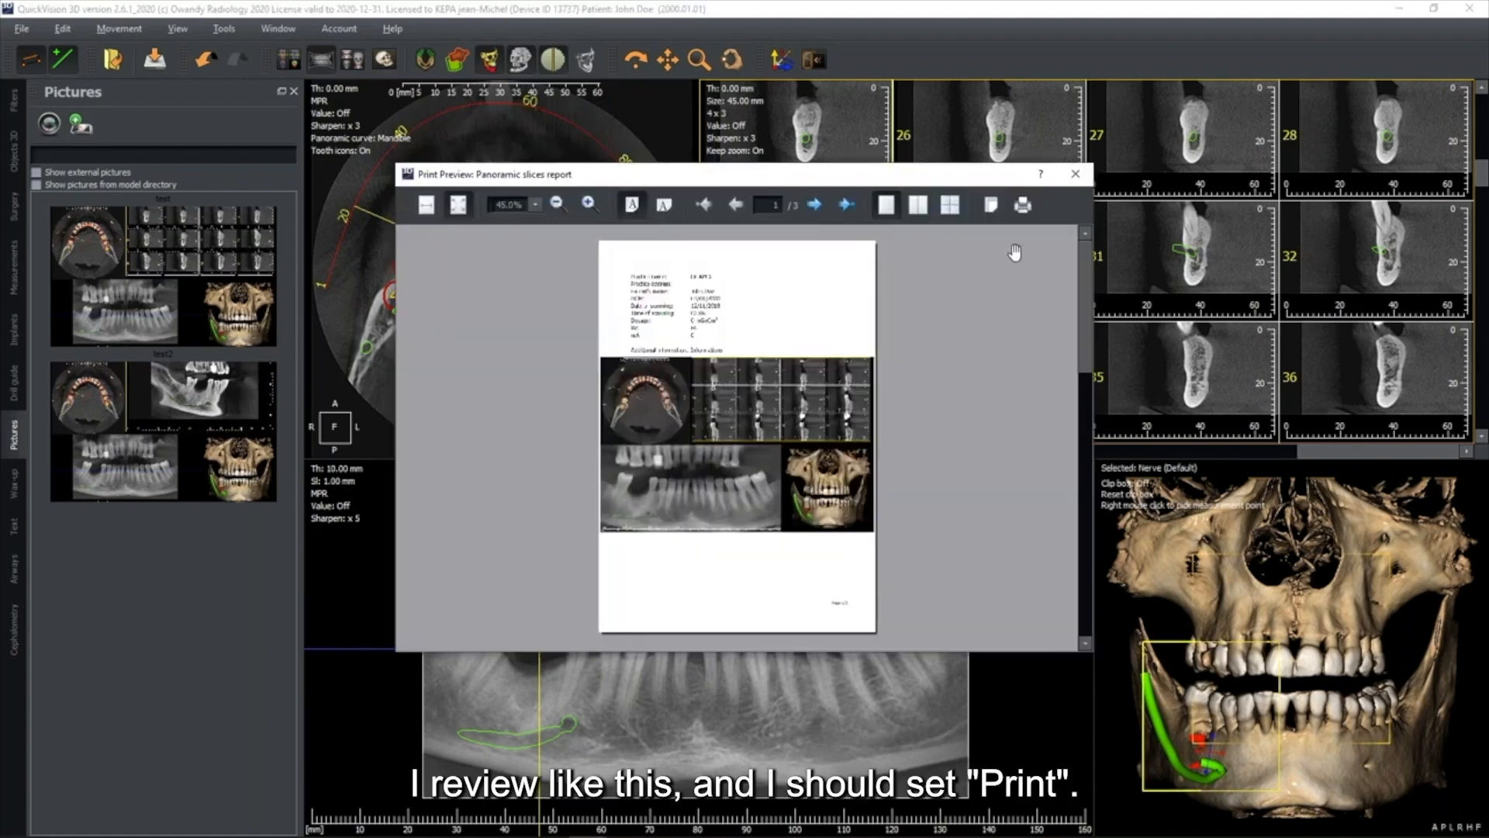
# Step: Export the report as a PDF named "Repport 200526" to the Rapports folder inside TP Cone Beam
pyautogui.click(1022, 212)
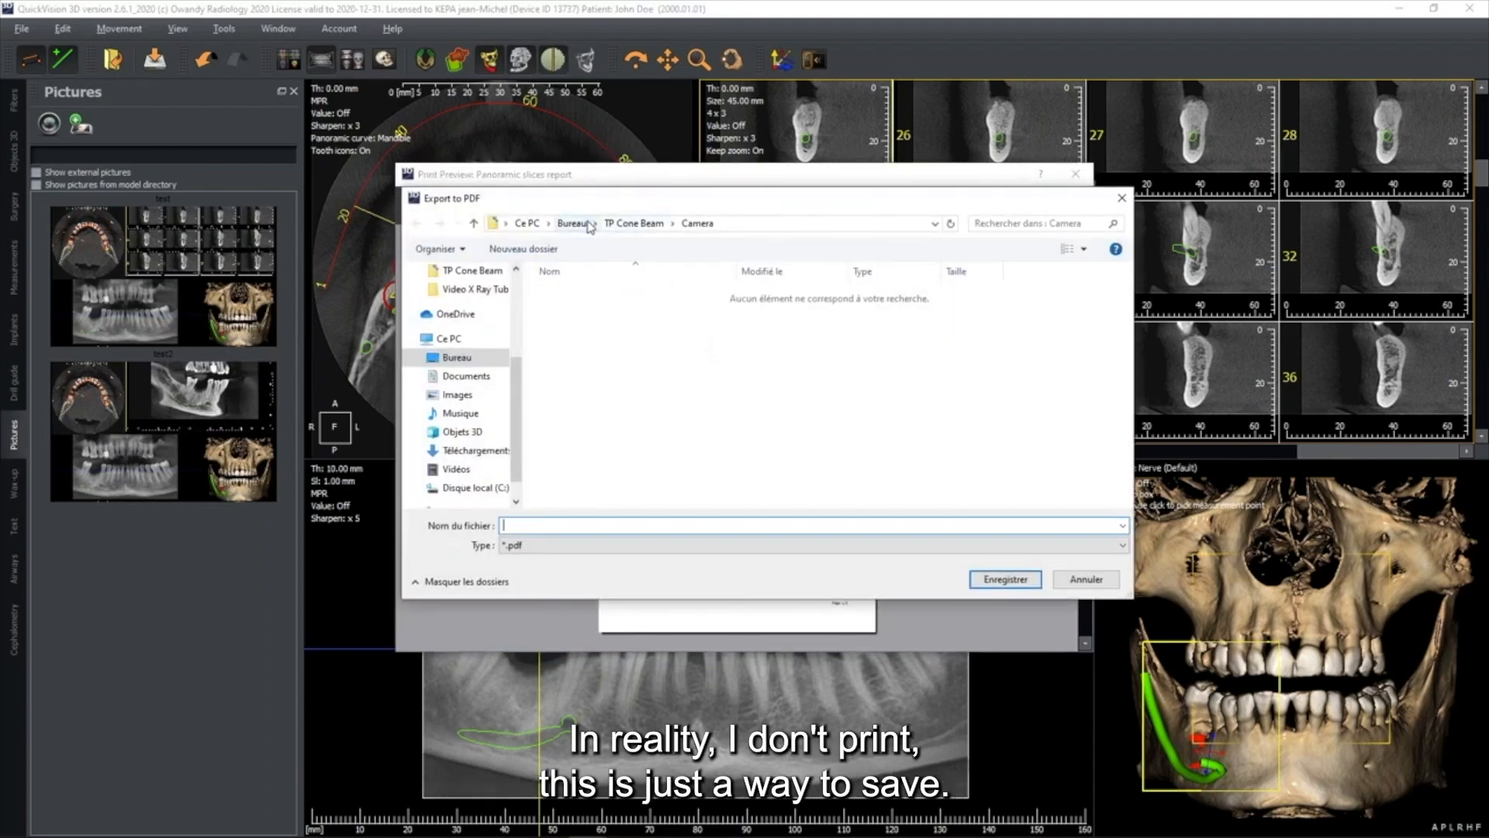
pyautogui.click(634, 223)
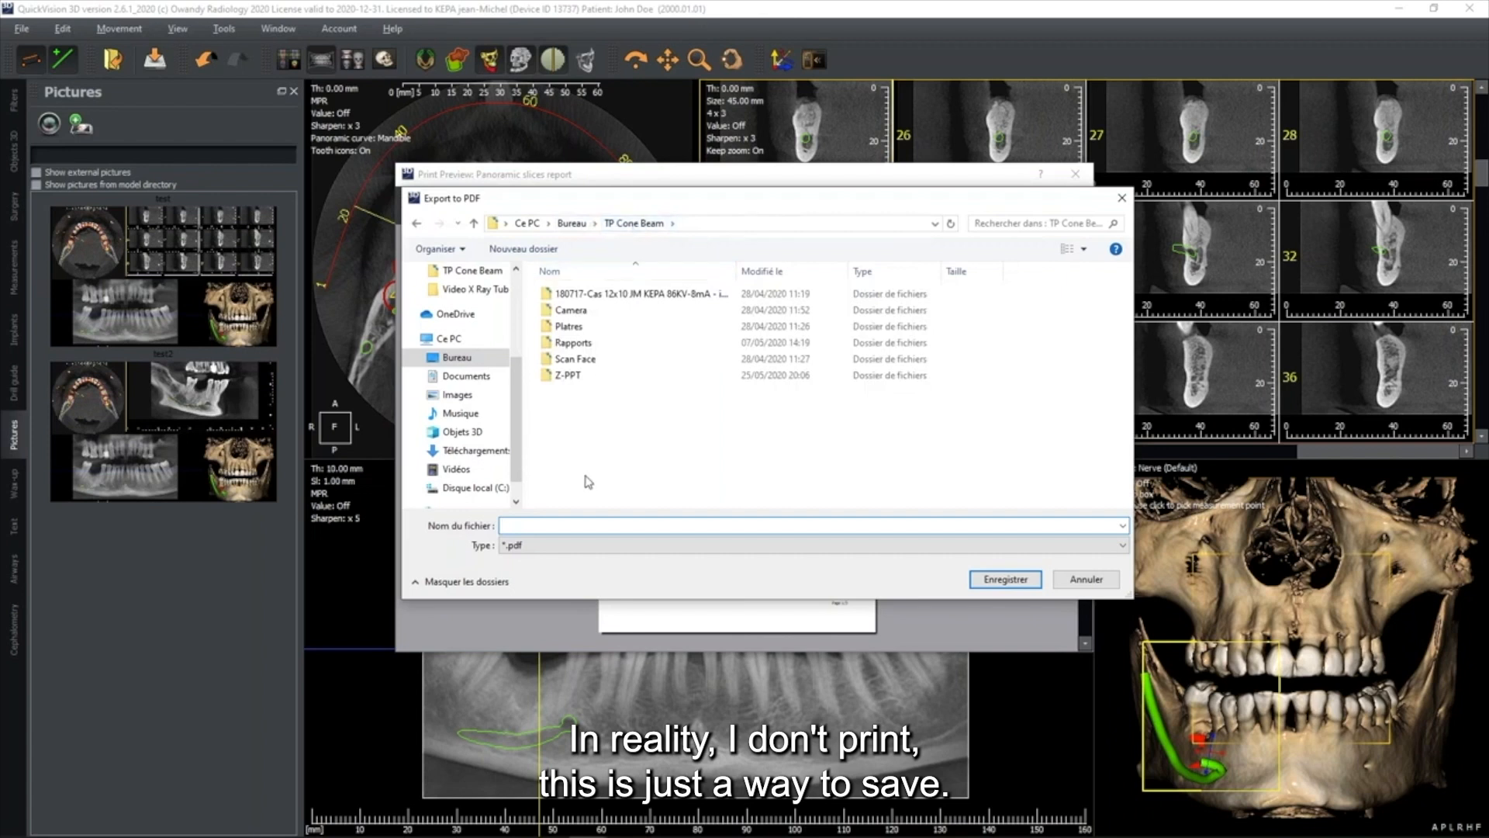
pyautogui.doubleClick(573, 342)
pyautogui.click(564, 526)
pyautogui.write('Rapport 200536')
pyautogui.click(1003, 580)
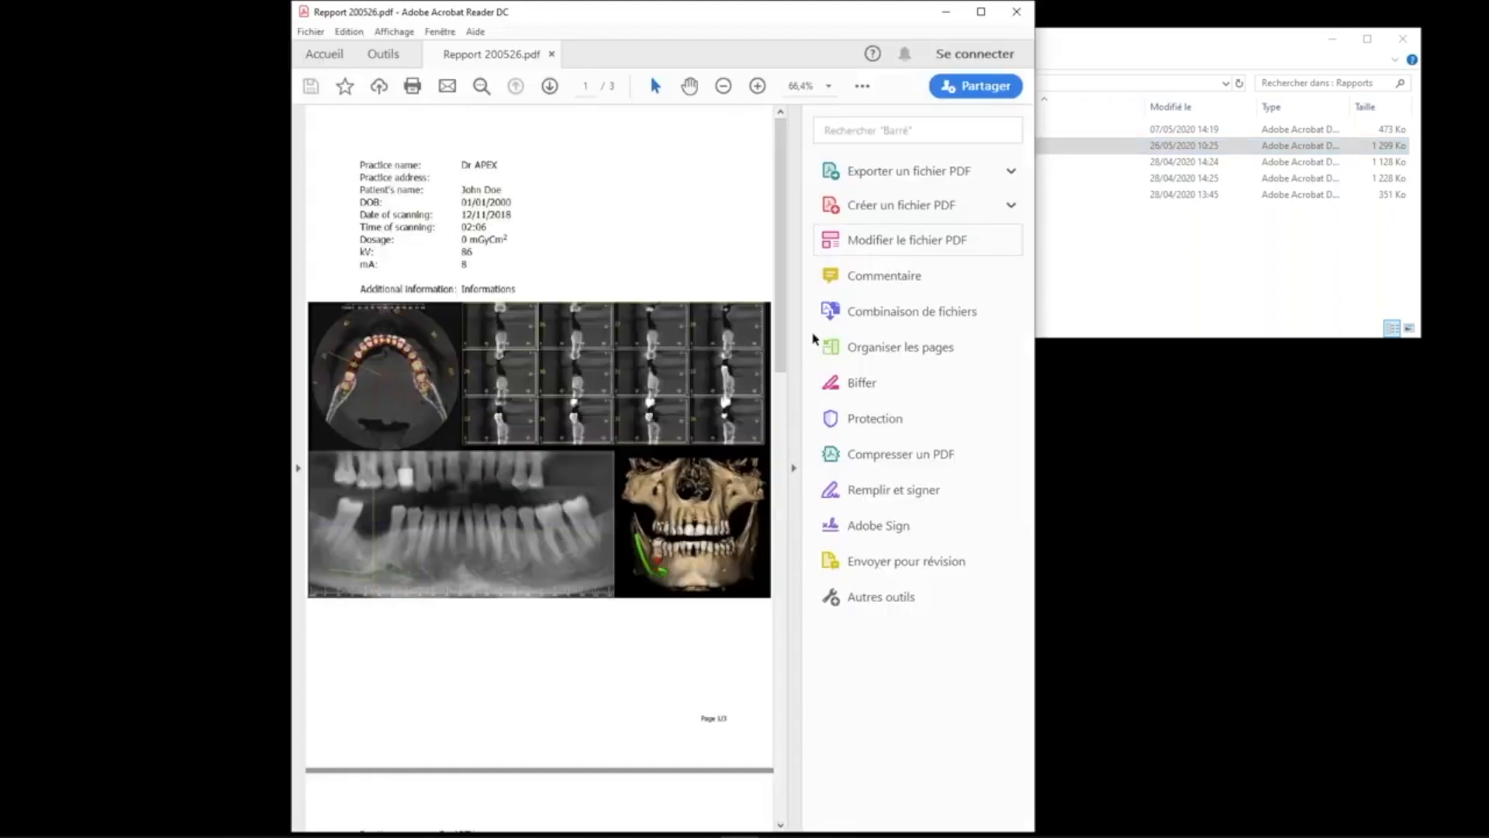
# Step: Review all pages of the exported report in Adobe Acrobat Reader, and close the reader and the folder window
pyautogui.click(794, 467)
pyautogui.scroll(-15, 820, 439)
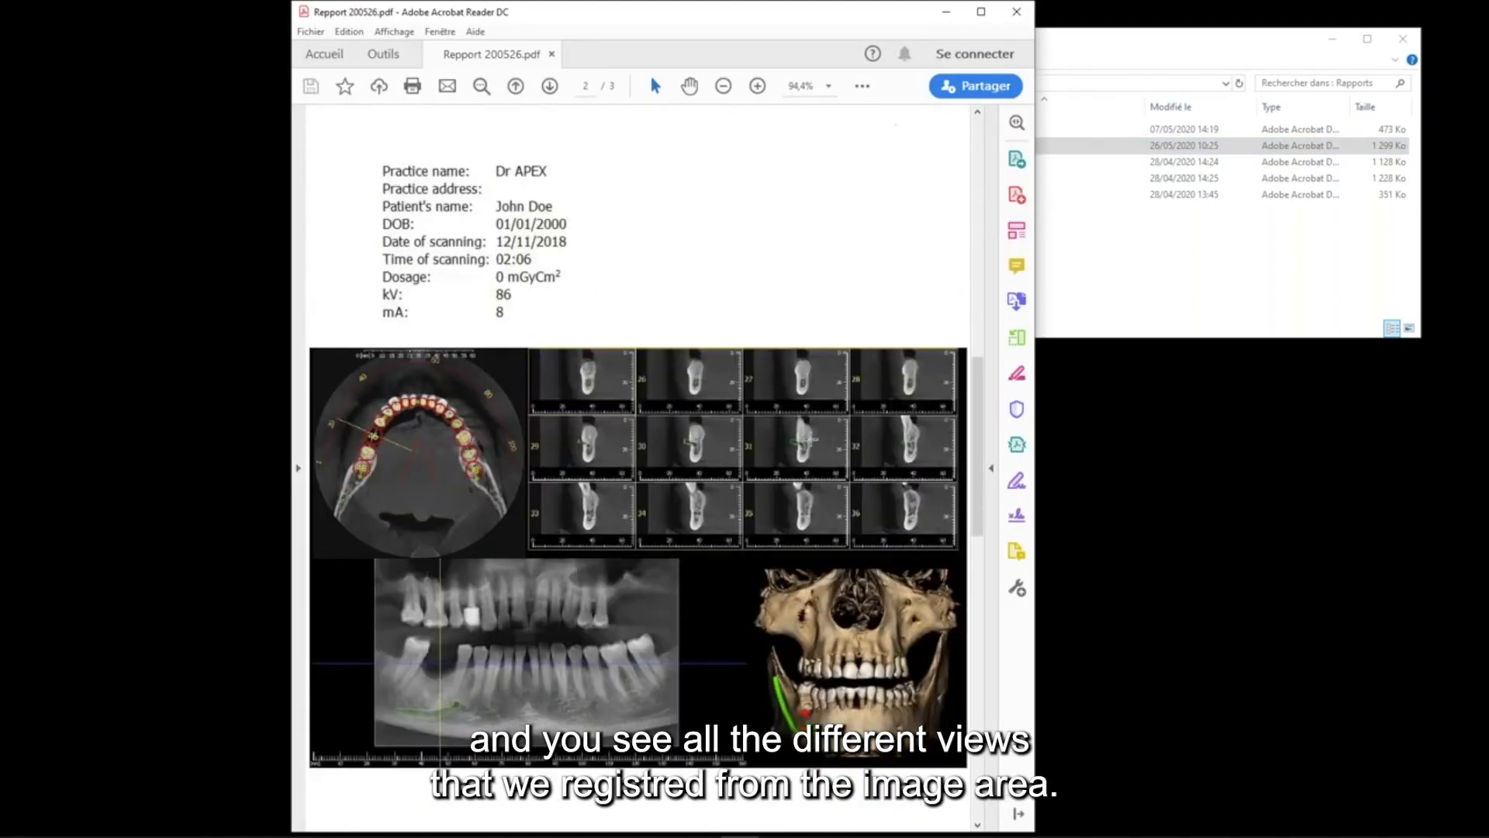
pyautogui.scroll(-8, 820, 439)
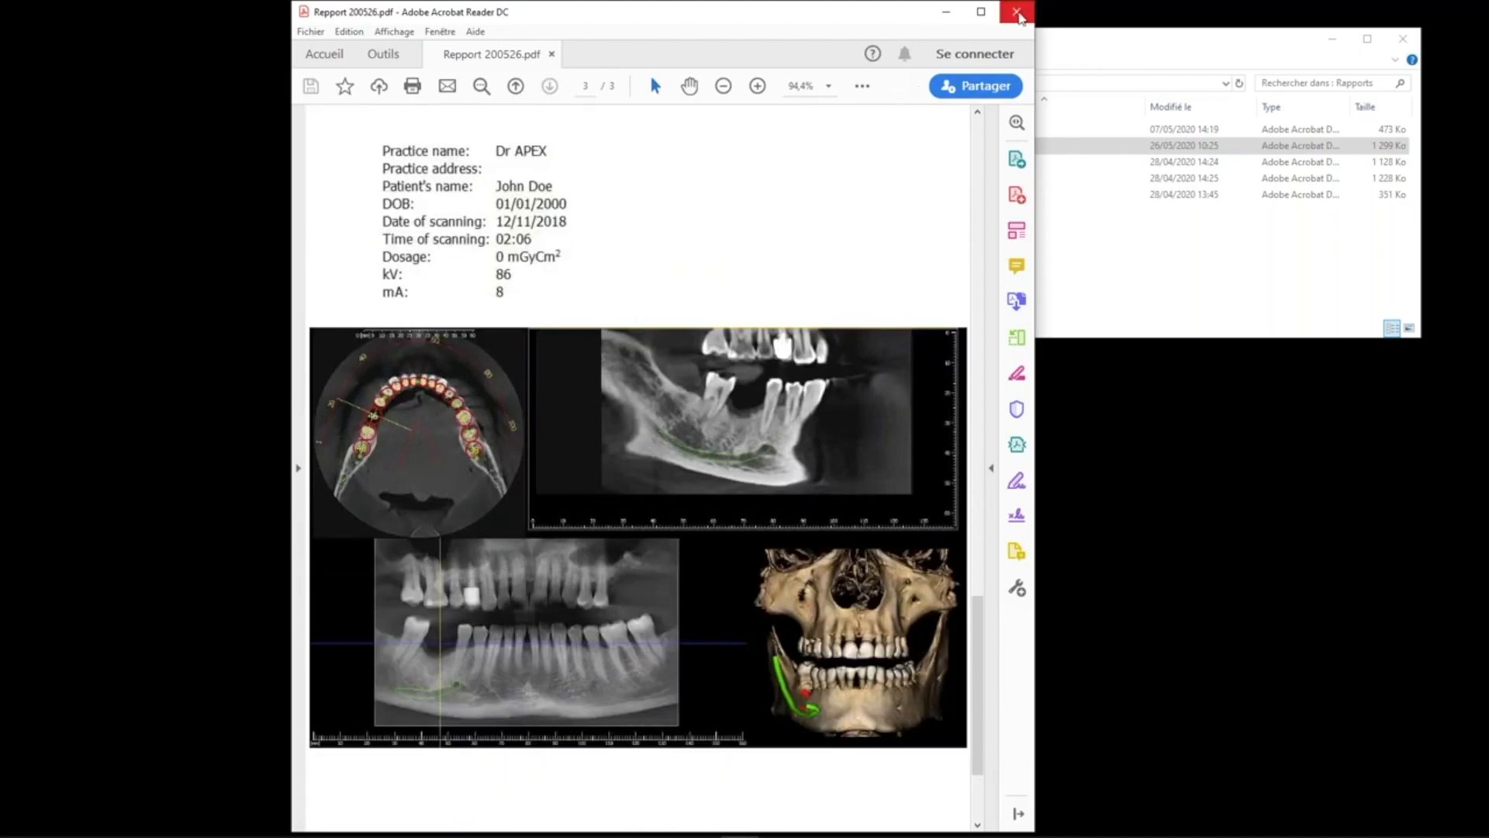
pyautogui.scroll(10, 999, 83)
pyautogui.click(1016, 12)
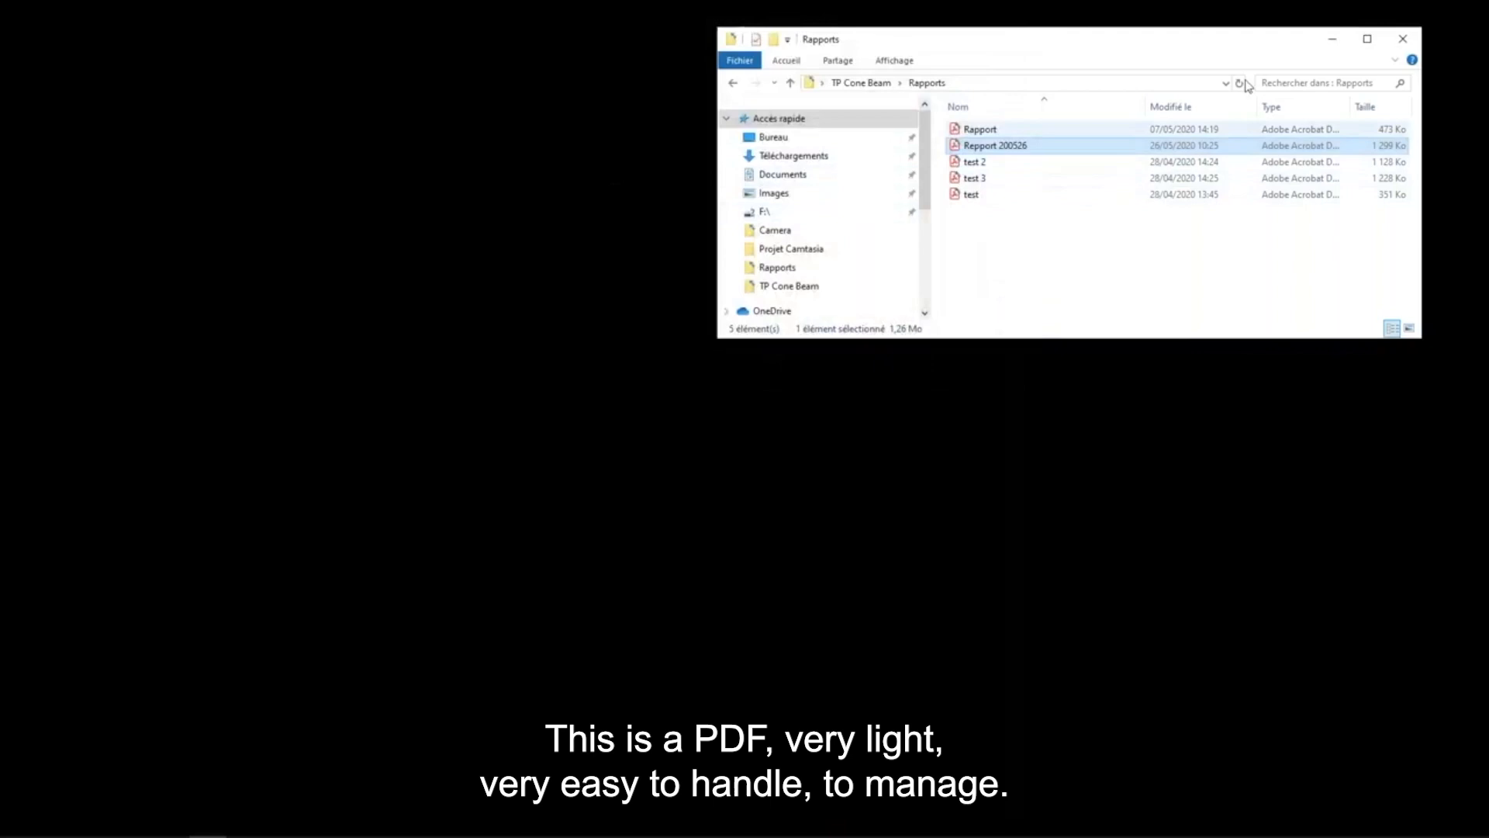
pyautogui.click(1402, 38)
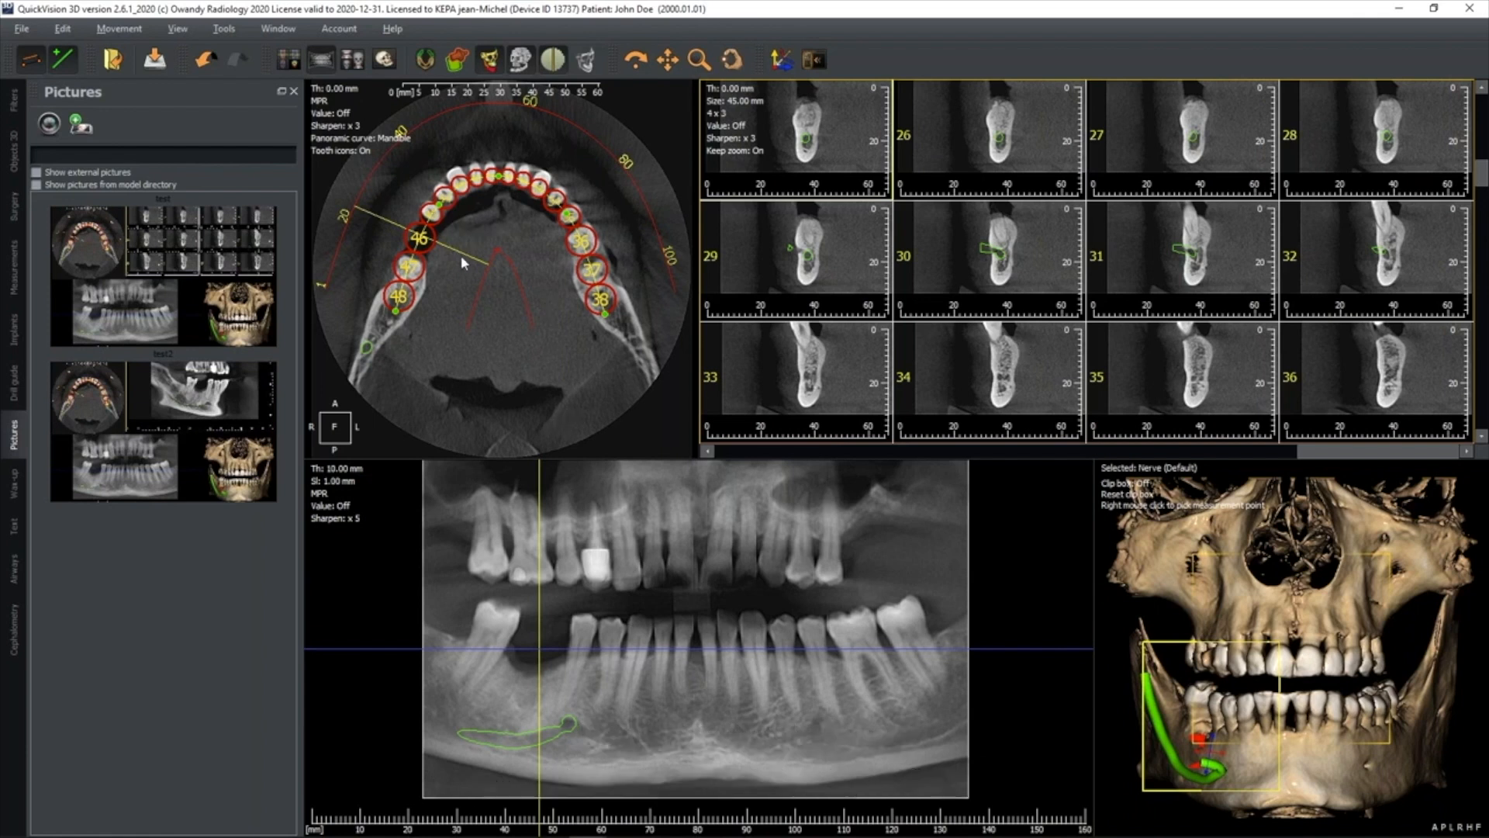
# Step: Select tooth area 46 on the axial view and enlarge its single 1 x 1 cross-section
pyautogui.click(429, 248)
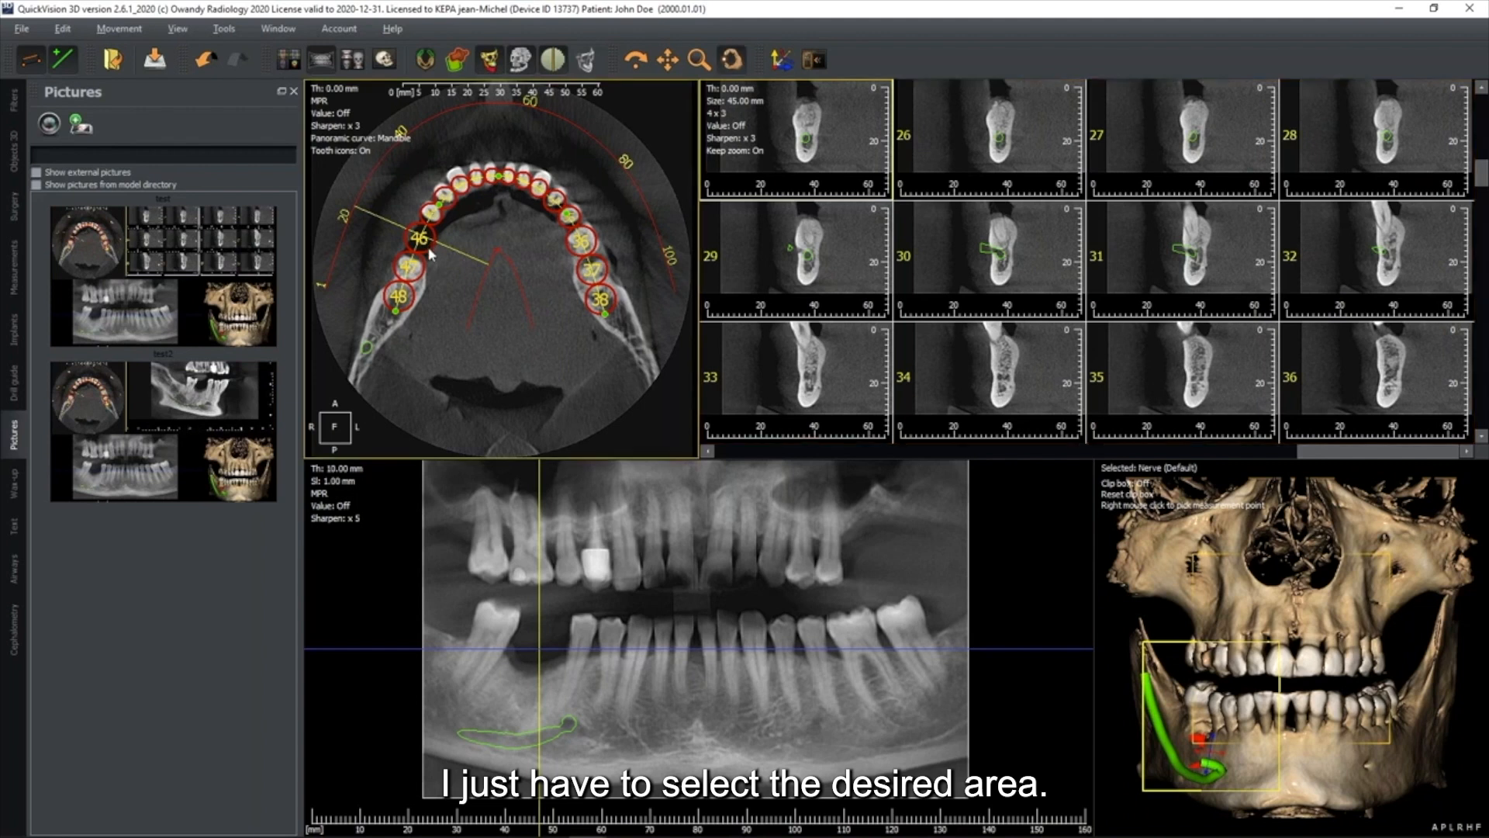
pyautogui.click(427, 246)
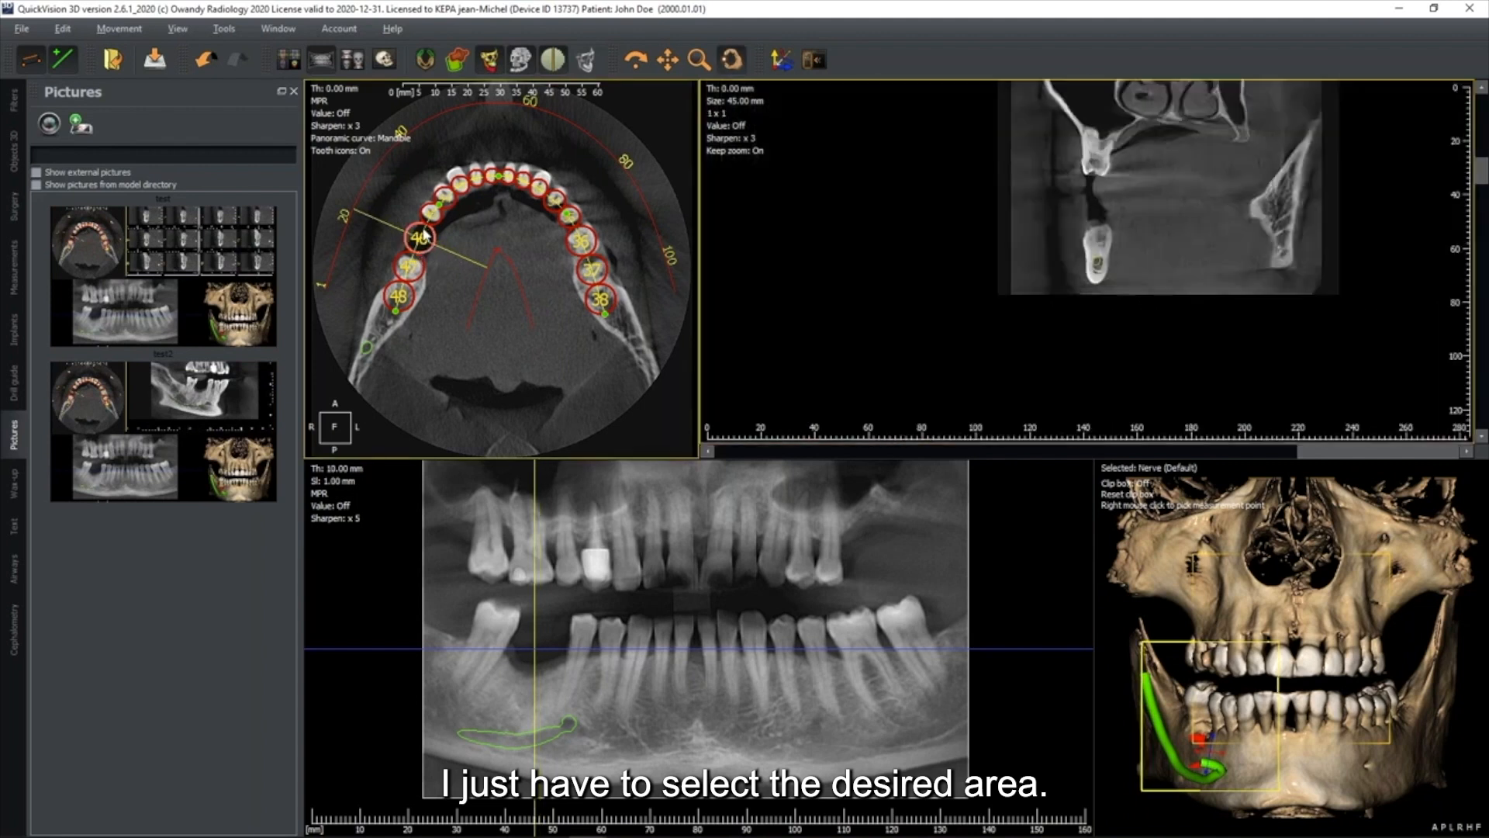
pyautogui.scroll(4, 1063, 257)
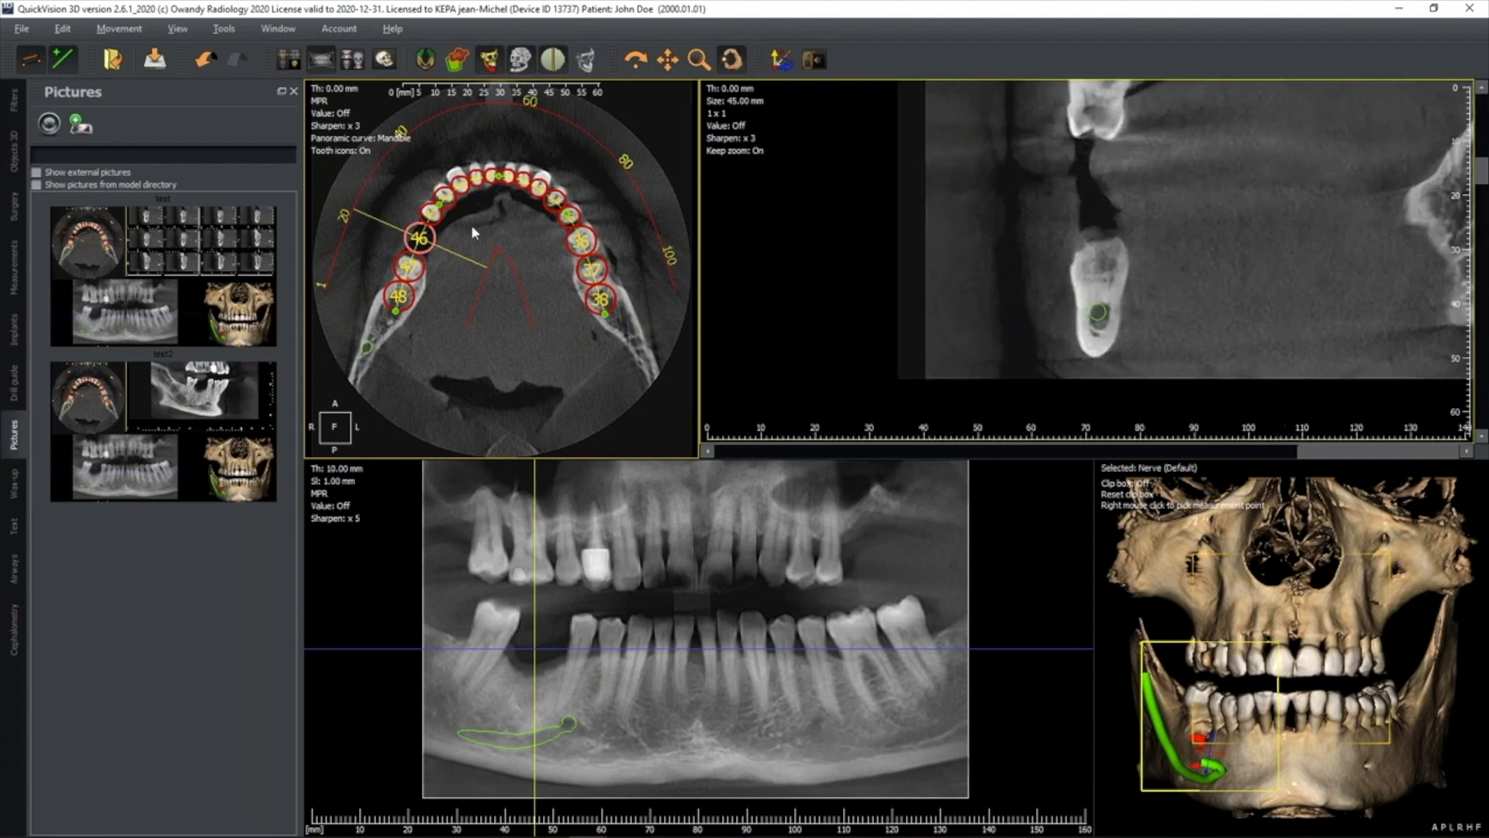
# Step: Add an ETK NATURALL+ implant, model NICP_35.080, with a wax-up at tooth 46
pyautogui.rightClick(431, 241)
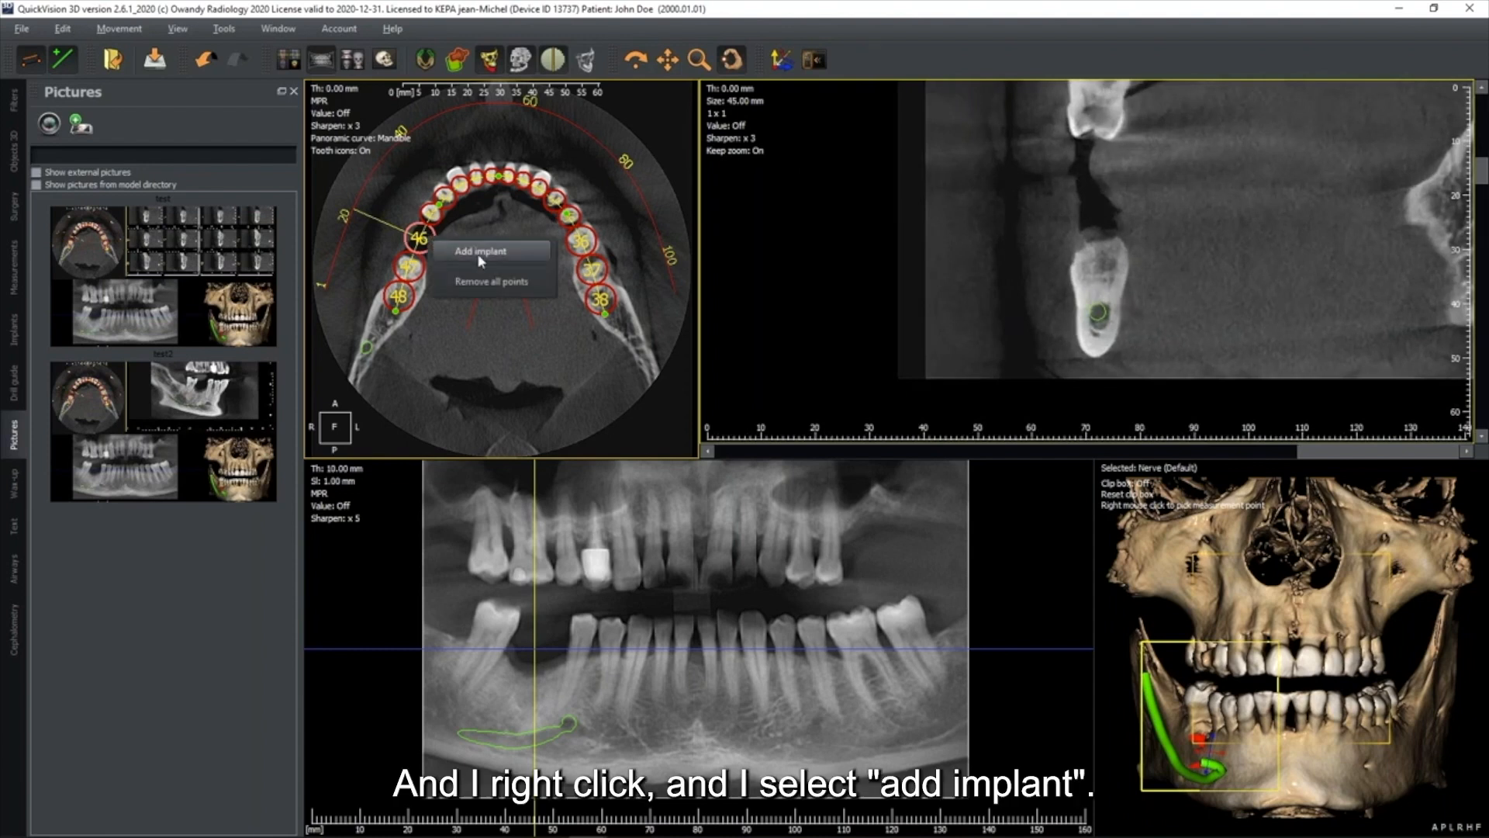
pyautogui.click(480, 259)
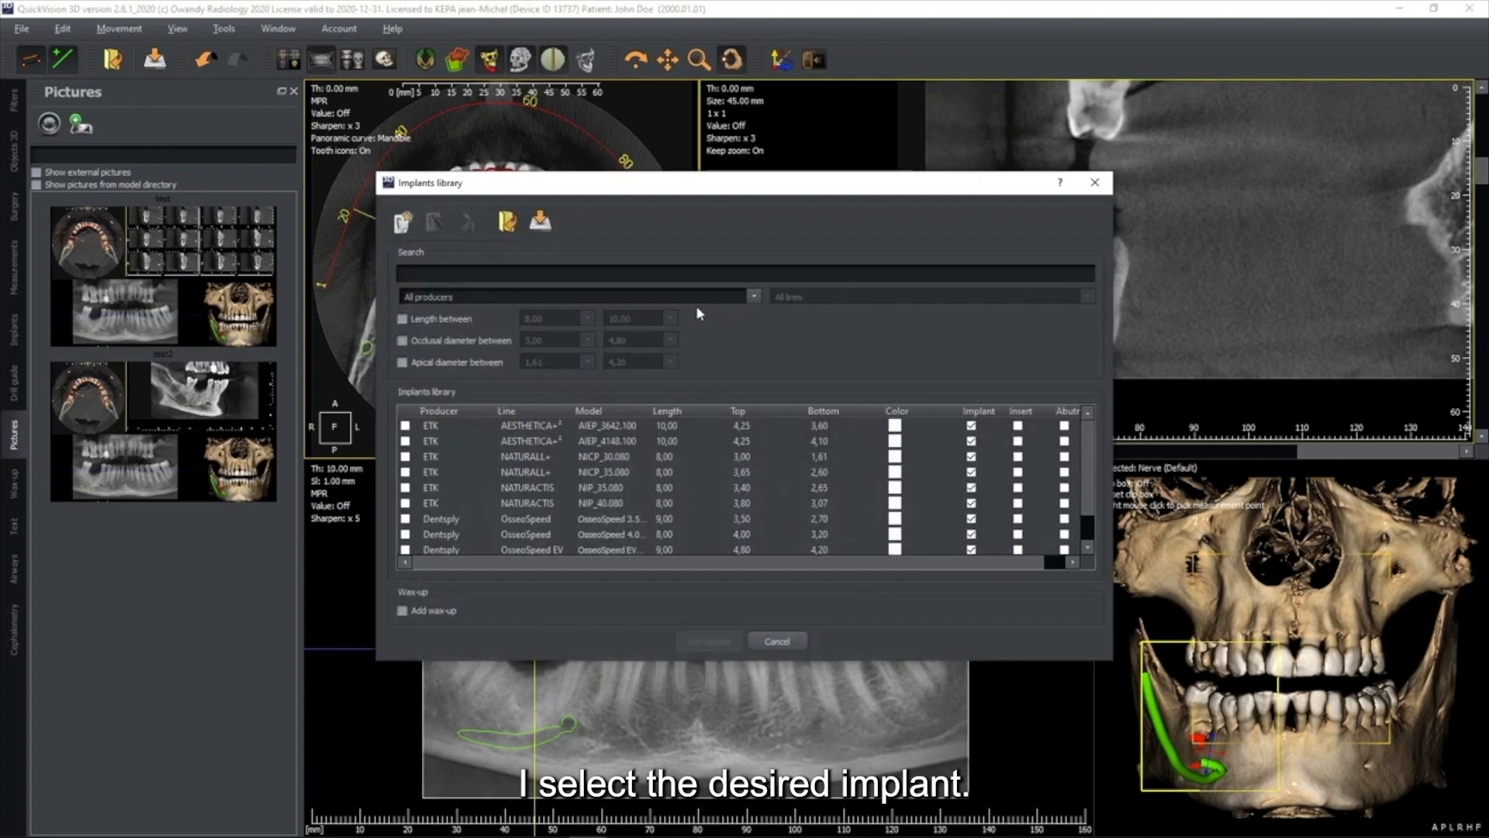
pyautogui.click(458, 473)
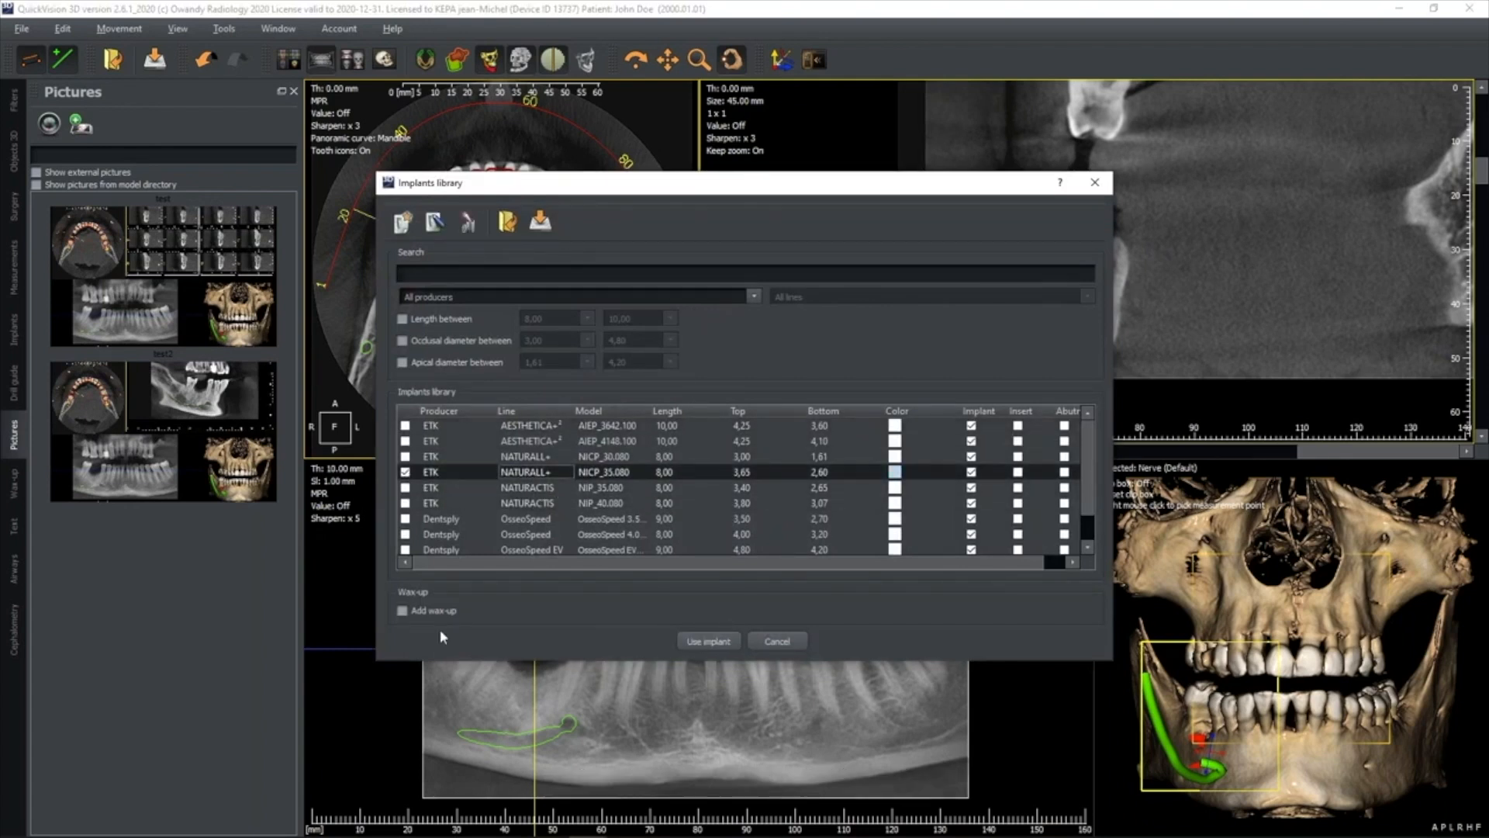
pyautogui.click(402, 611)
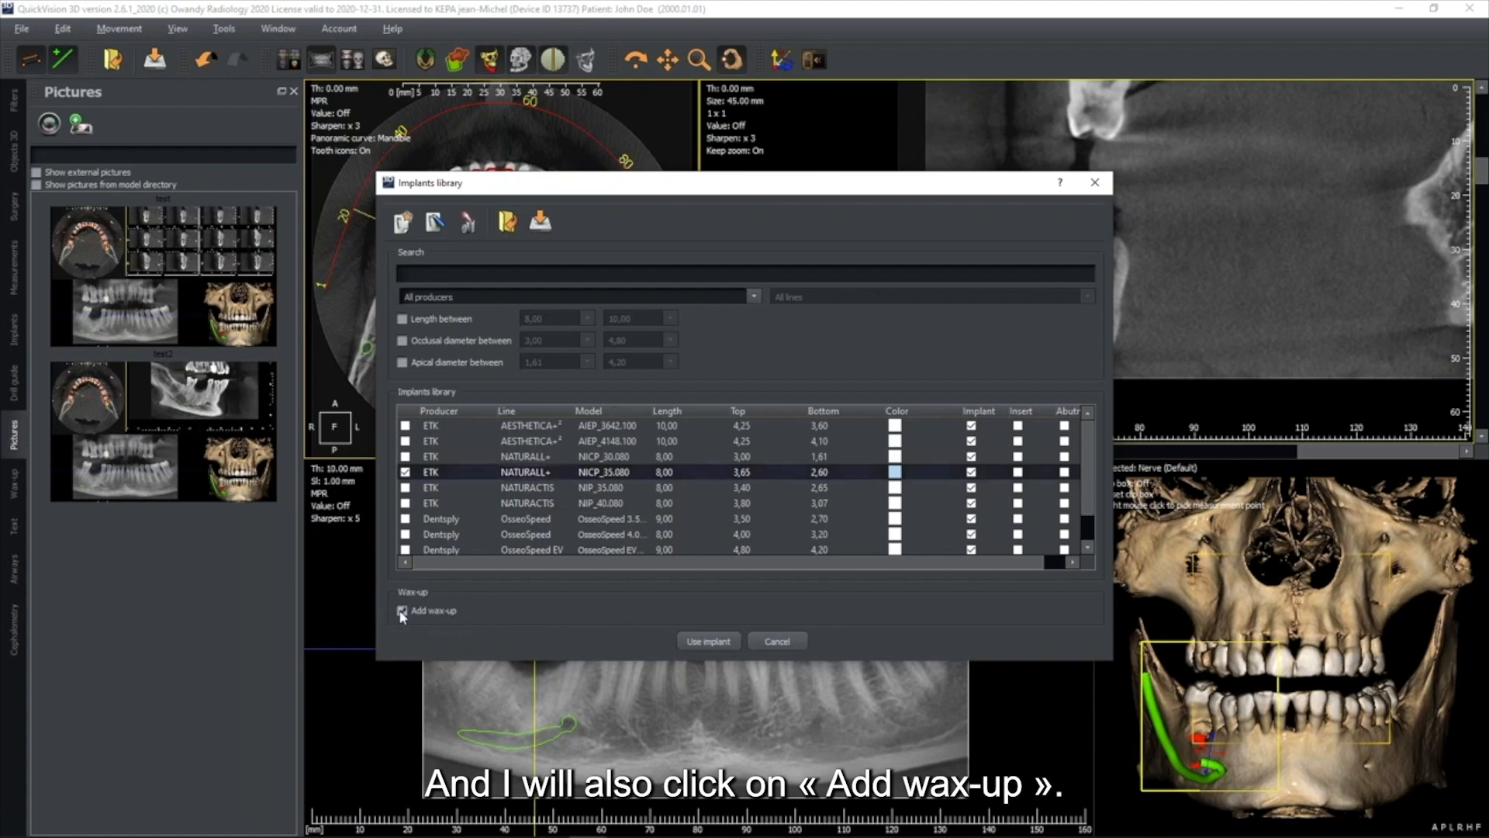
pyautogui.click(708, 641)
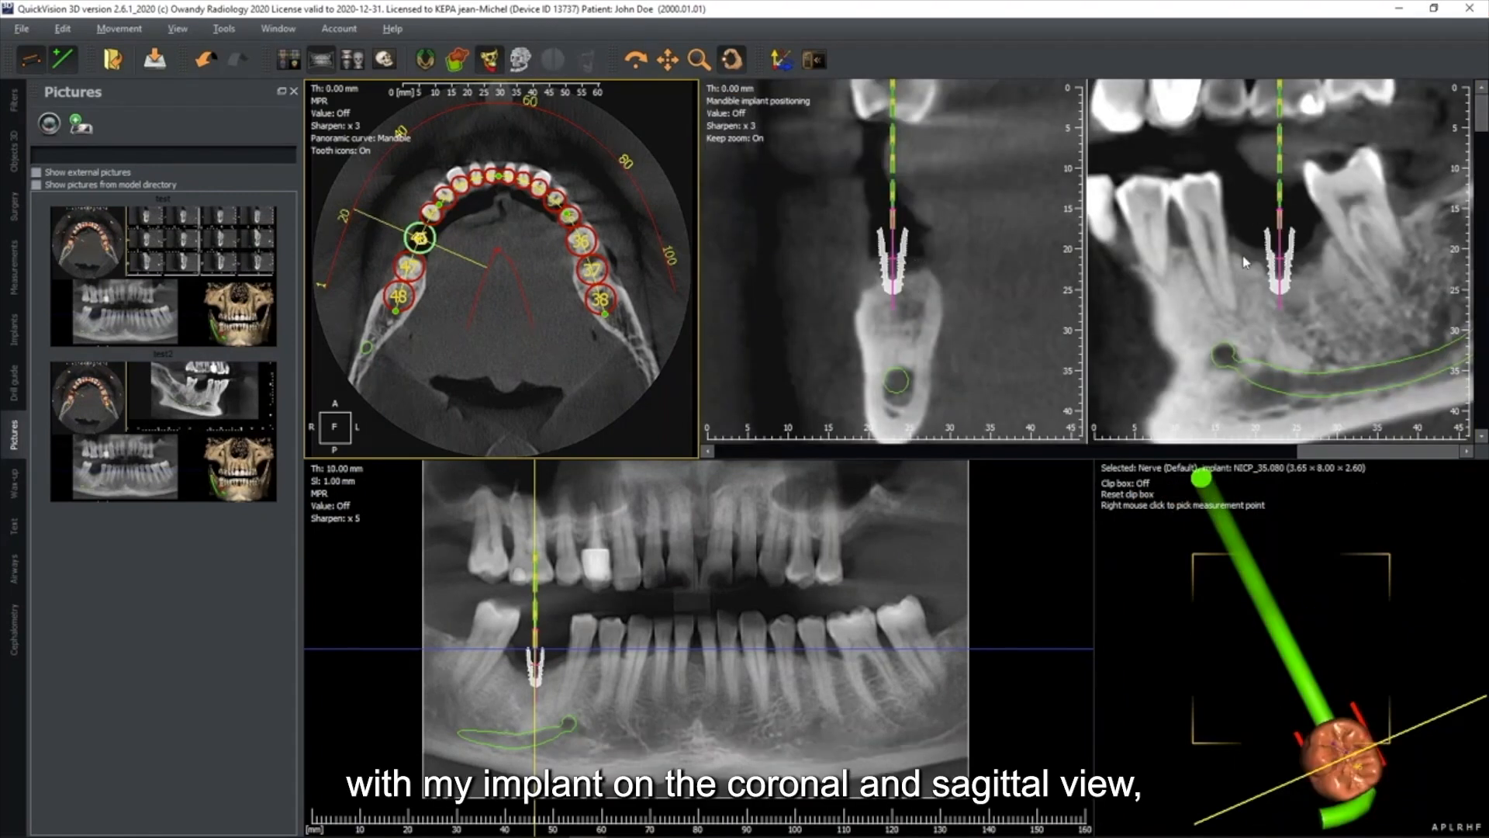
# Step: Turn the 3D view to show the implant and crown from the side, and display the bone volume around them
pyautogui.moveTo(1333, 751); pyautogui.dragTo(1307, 587)
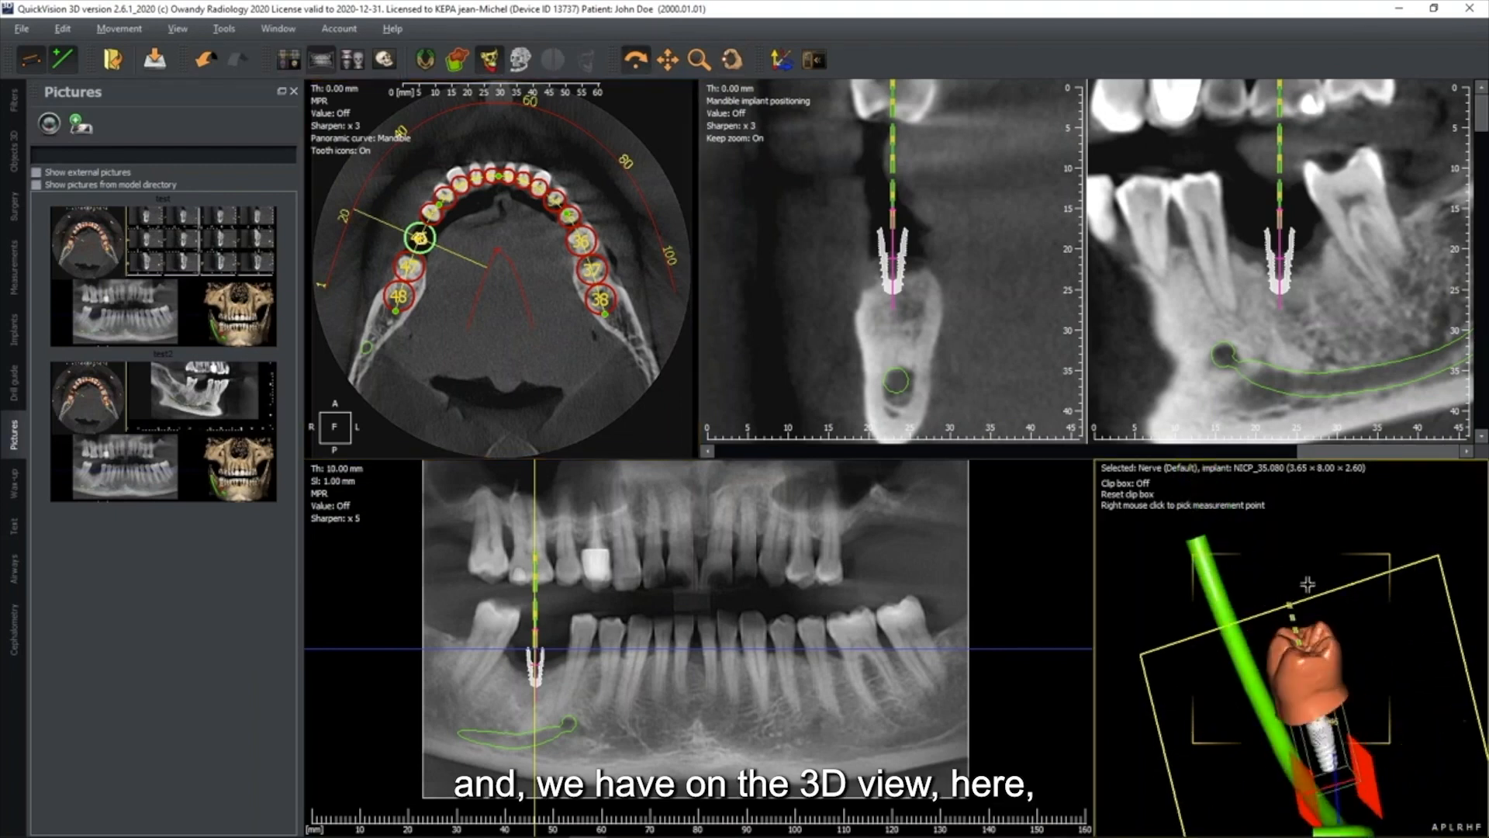
pyautogui.click(521, 59)
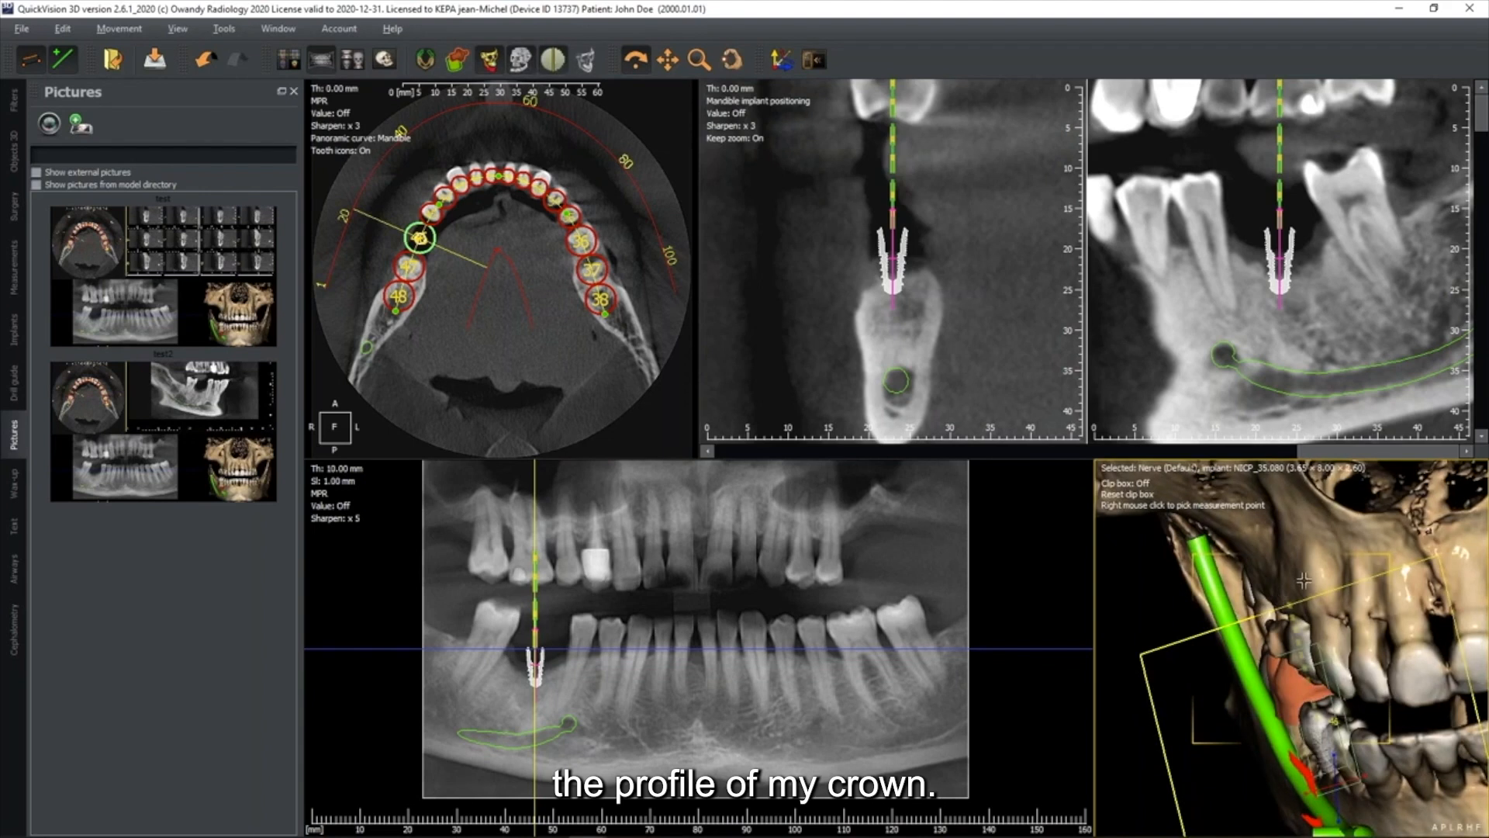